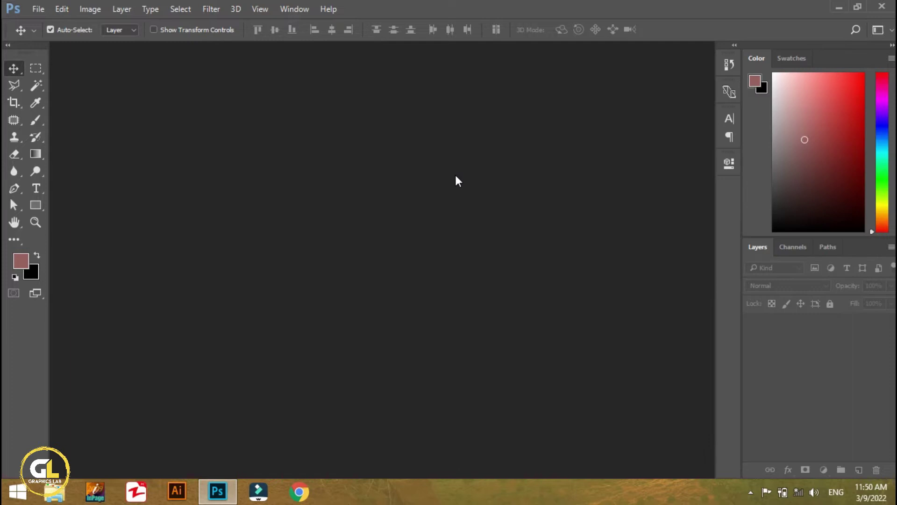
Create a blank A4 print document in inches (8.268 × 11.693 in) at 300 ppi.
{"action": "left_click", "coordinate": [39, 10]}
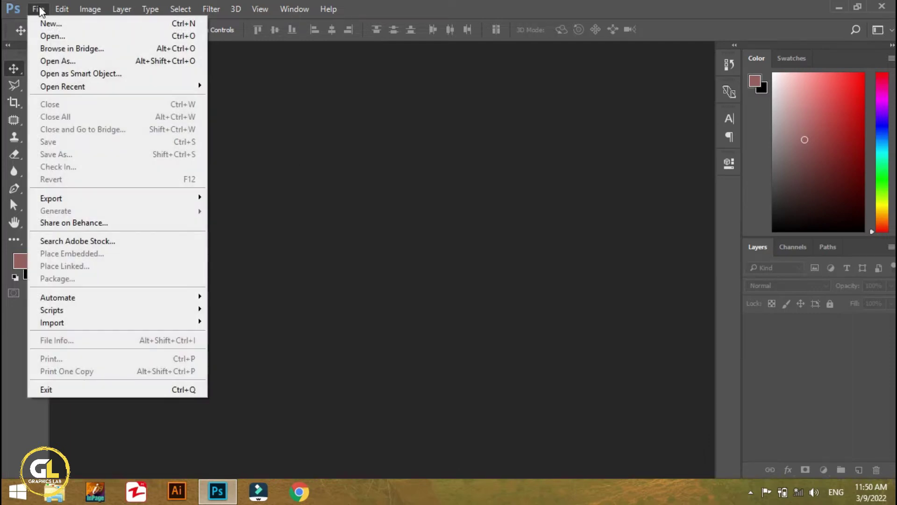
{"action": "left_click", "coordinate": [46, 24]}
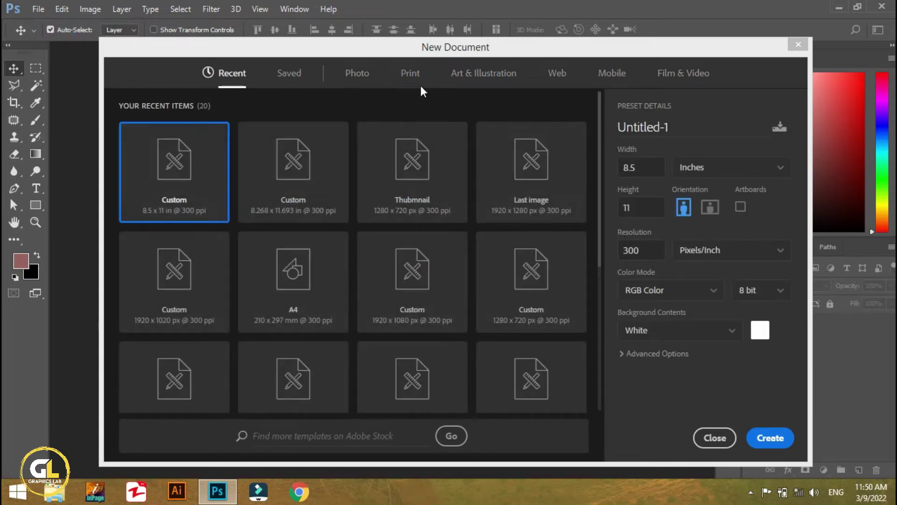
{"action": "left_click", "coordinate": [411, 74]}
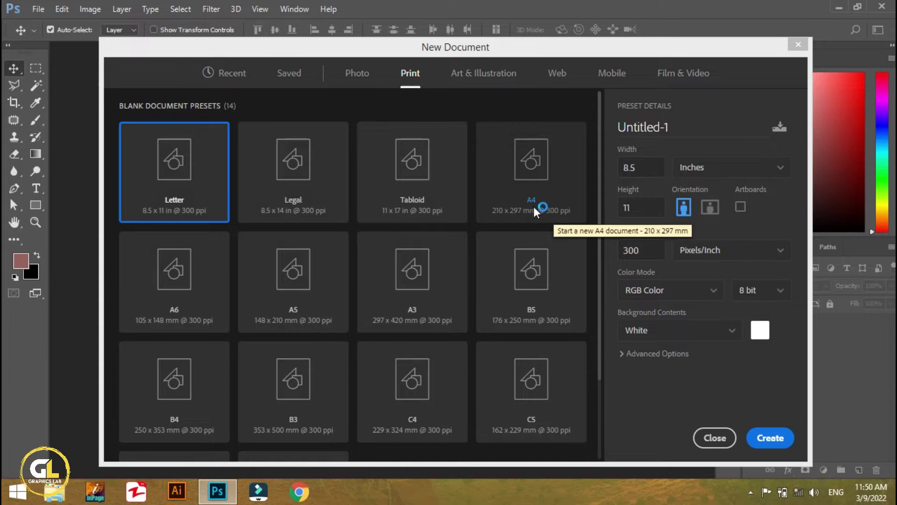
{"action": "left_click", "coordinate": [534, 210]}
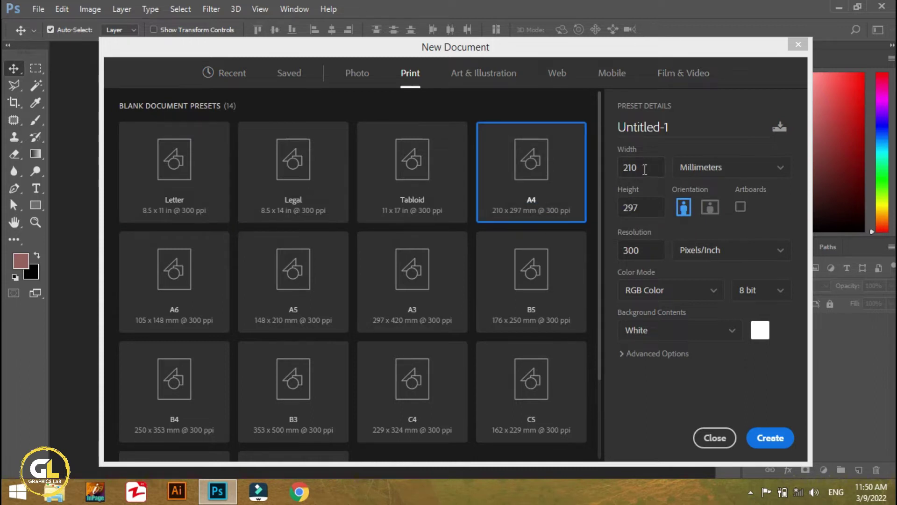
{"action": "left_click", "coordinate": [722, 168]}
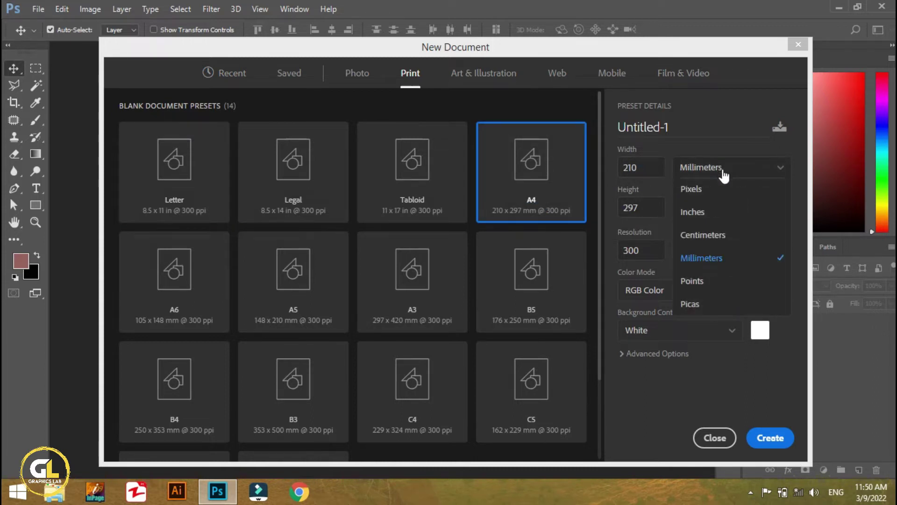
{"action": "left_click", "coordinate": [710, 211]}
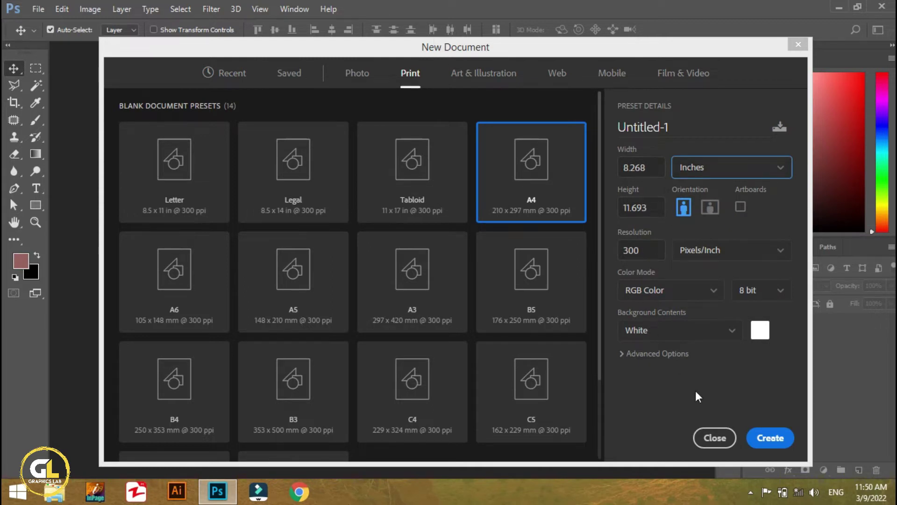
{"action": "left_click", "coordinate": [783, 440]}
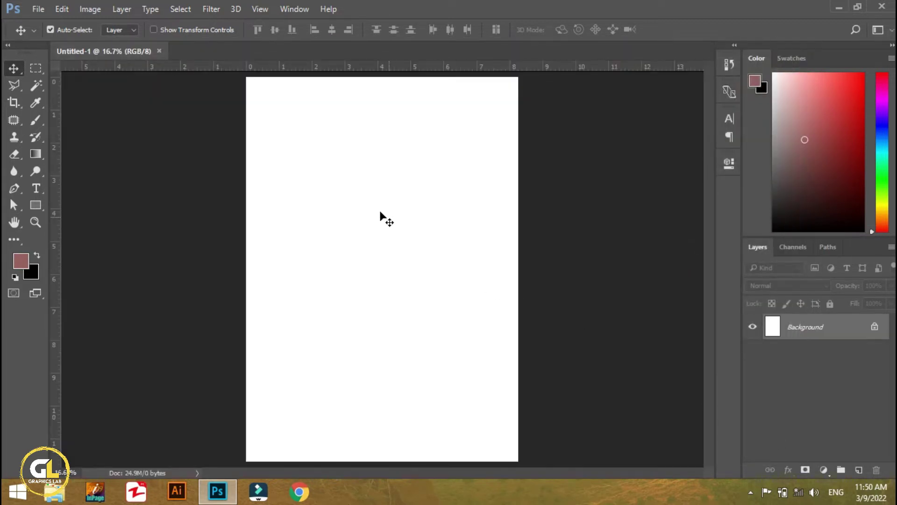
Switch to Full Screen Mode With Menu Bar, zoom the page view, and open the File menu.
{"action": "left_click", "coordinate": [258, 9]}
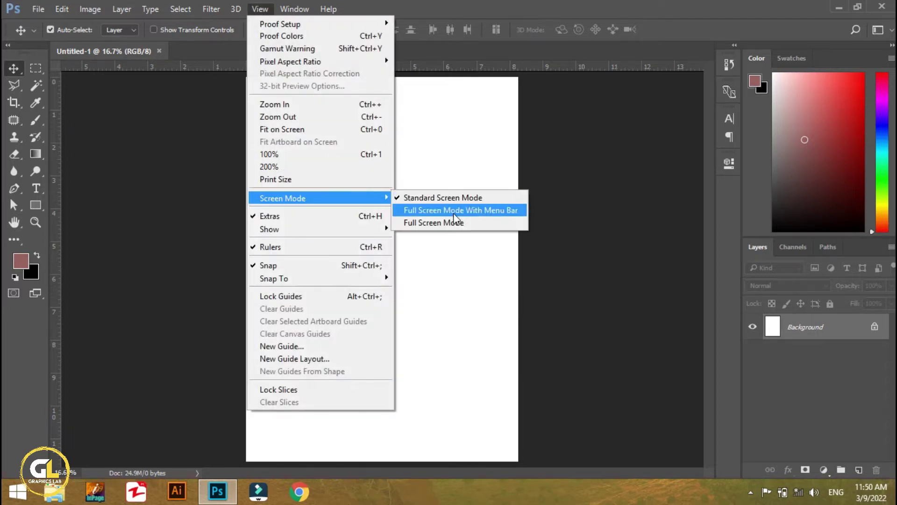
{"action": "mouse_move", "coordinate": [319, 198]}
{"action": "left_click", "coordinate": [456, 209]}
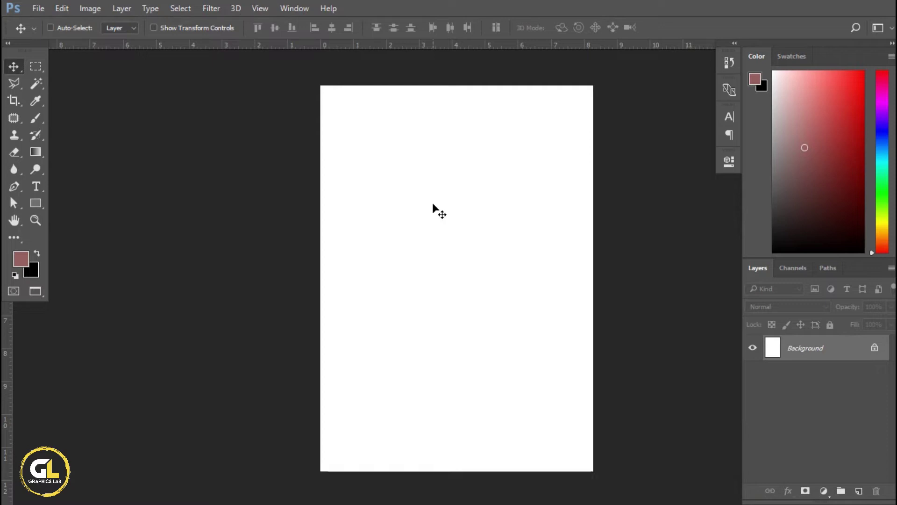
{"action": "key", "text": "ctrl+0"}
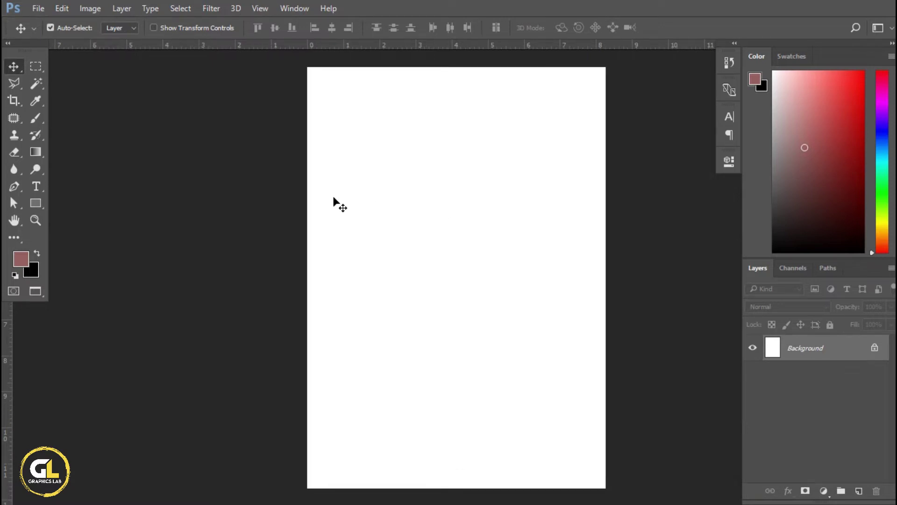
{"action": "left_click", "coordinate": [38, 8]}
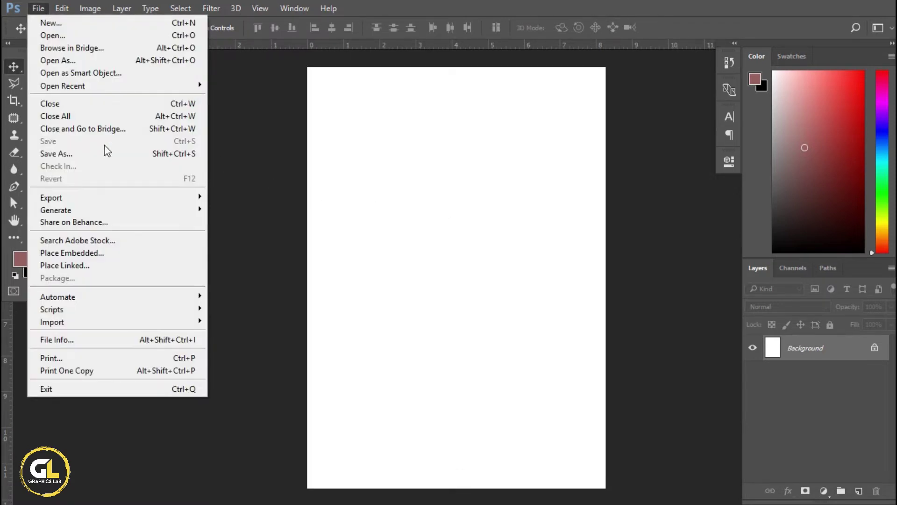
Place the orange gradient image y as an embedded layer, rotated 90° upright.
{"action": "left_click", "coordinate": [123, 252]}
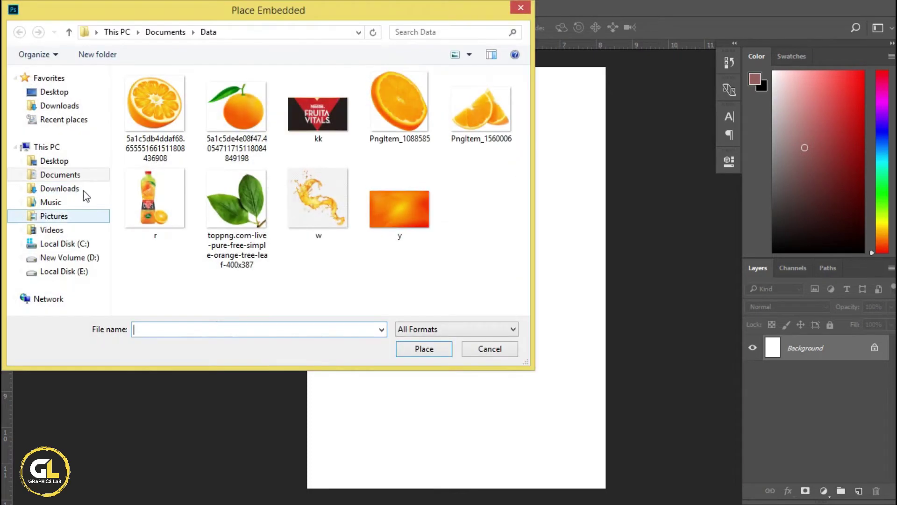
{"action": "double_click", "coordinate": [396, 212]}
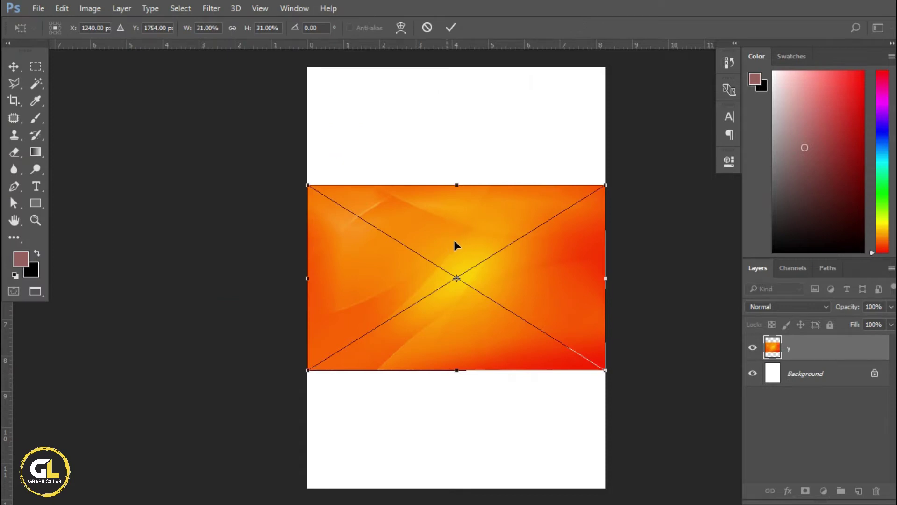
{"action": "left_click_drag", "start_coordinate": [616, 190], "coordinate": [524, 382]}
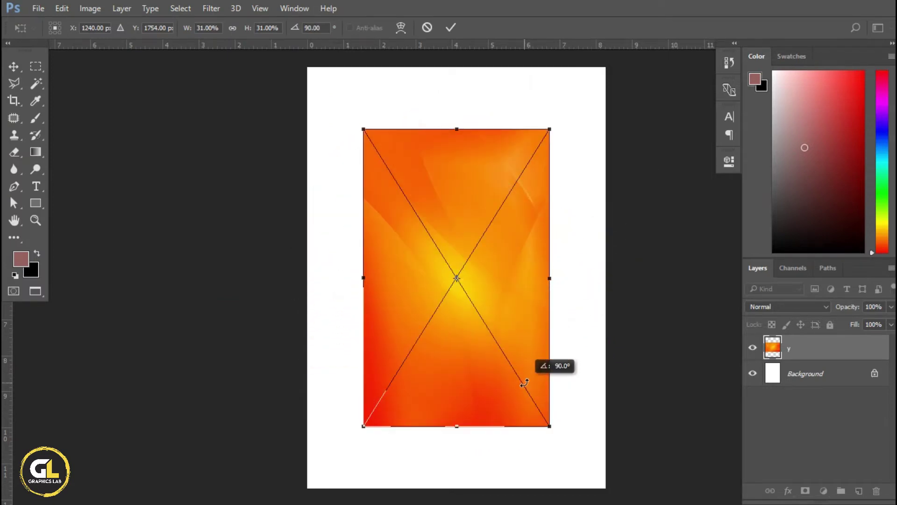
{"action": "left_click_drag", "start_coordinate": [524, 382], "coordinate": [526, 382]}
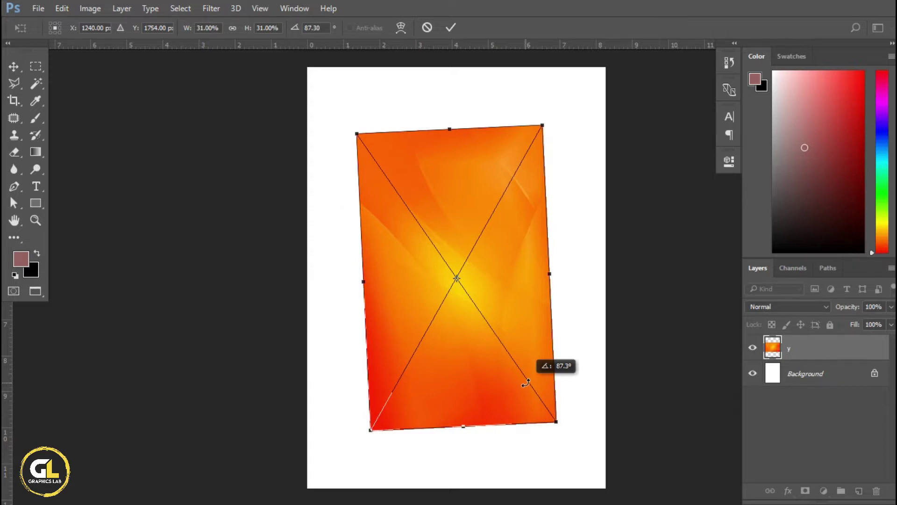
{"action": "mouse_move", "coordinate": [528, 381]}
{"action": "left_mouse_down"}
{"action": "mouse_move", "coordinate": [427, 187]}
{"action": "mouse_move", "coordinate": [509, 360]}
{"action": "left_mouse_up"}
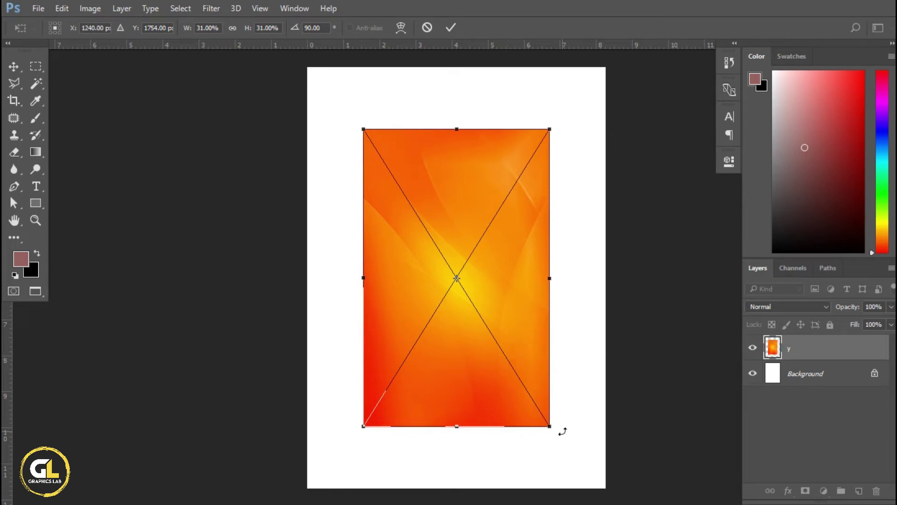
Scale the orange image up to cover the whole page, commit it, and recentre the view.
{"action": "mouse_move", "coordinate": [552, 429]}
{"action": "left_mouse_down"}
{"action": "mouse_move", "coordinate": [588, 347]}
{"action": "mouse_move", "coordinate": [620, 373]}
{"action": "left_mouse_up"}
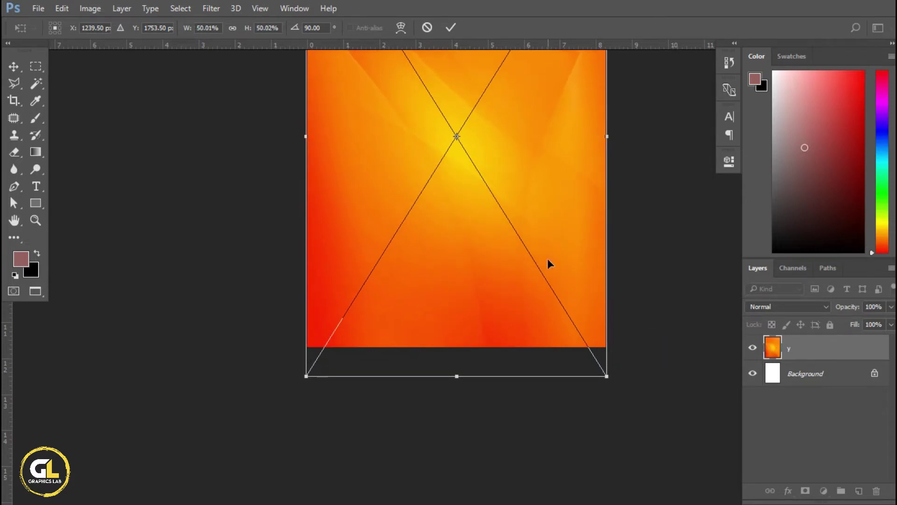
{"action": "key", "text": "Return"}
{"action": "scroll", "coordinate": [548, 259], "scroll_direction": "up", "scroll_amount": 3}
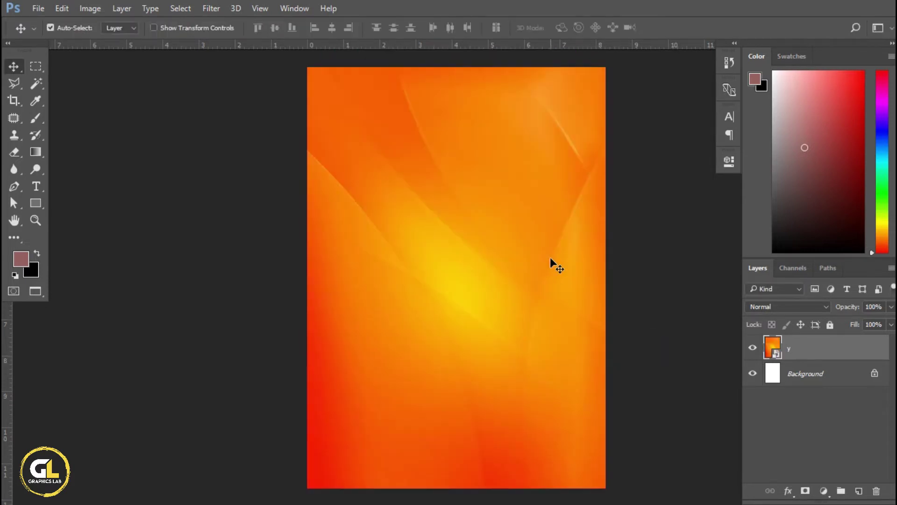
{"action": "left_click_drag", "start_coordinate": [469, 234], "coordinate": [400, 228]}
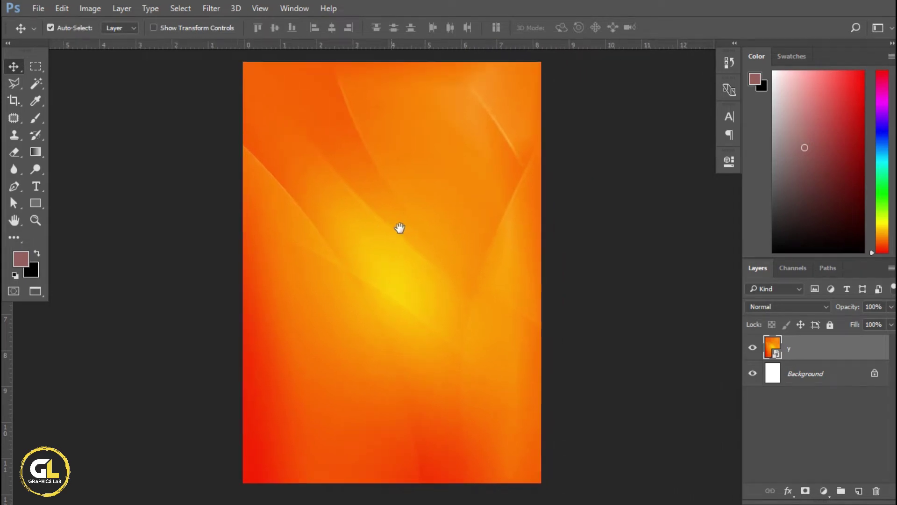
{"action": "left_click", "coordinate": [38, 9]}
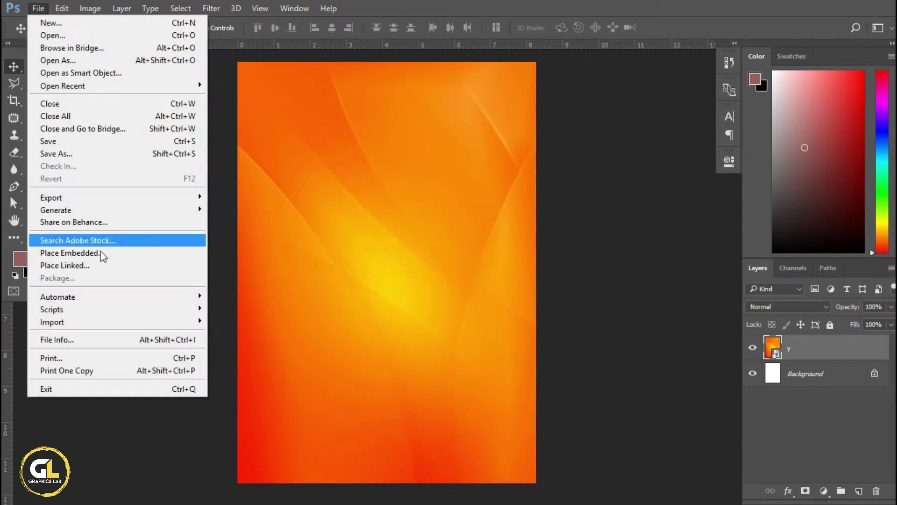
Place the juice bottle image r, slightly enlarged and positioned at the lower centre.
{"action": "left_click", "coordinate": [136, 252]}
{"action": "left_click", "coordinate": [155, 201]}
{"action": "left_click", "coordinate": [425, 349]}
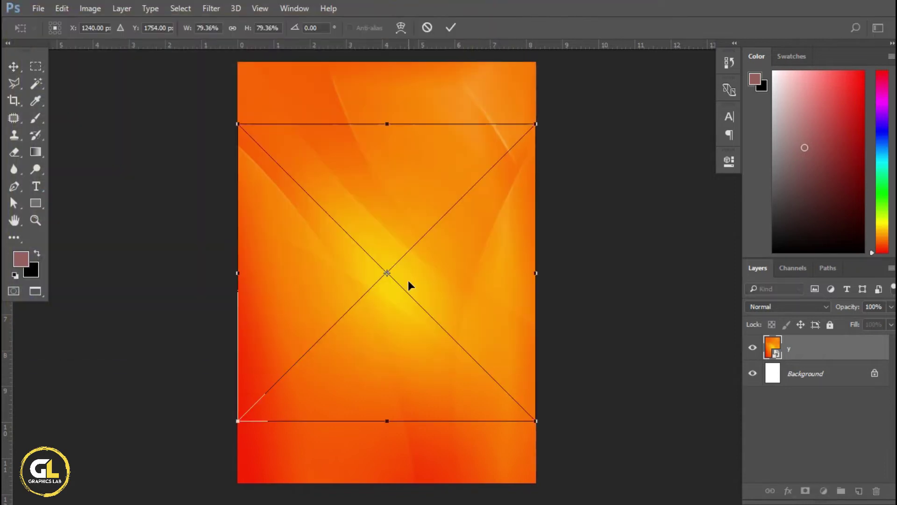
{"action": "mouse_move", "coordinate": [376, 256]}
{"action": "left_mouse_down"}
{"action": "mouse_move", "coordinate": [398, 276]}
{"action": "mouse_move", "coordinate": [394, 287]}
{"action": "left_mouse_up"}
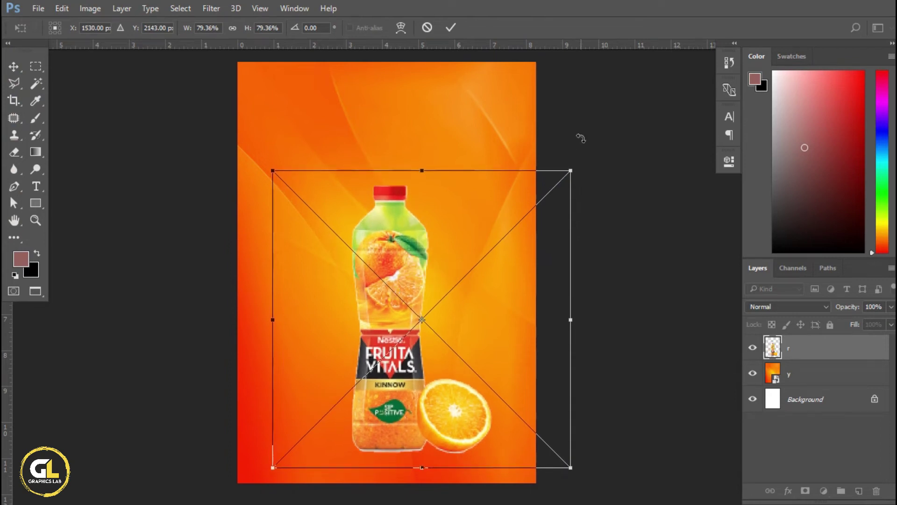
{"action": "left_click_drag", "start_coordinate": [571, 172], "coordinate": [586, 155]}
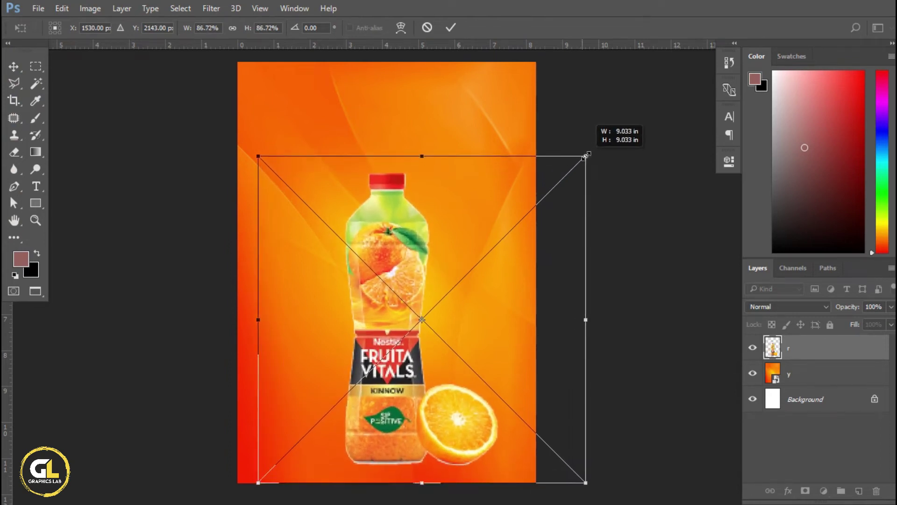
{"action": "left_click_drag", "start_coordinate": [404, 268], "coordinate": [403, 259]}
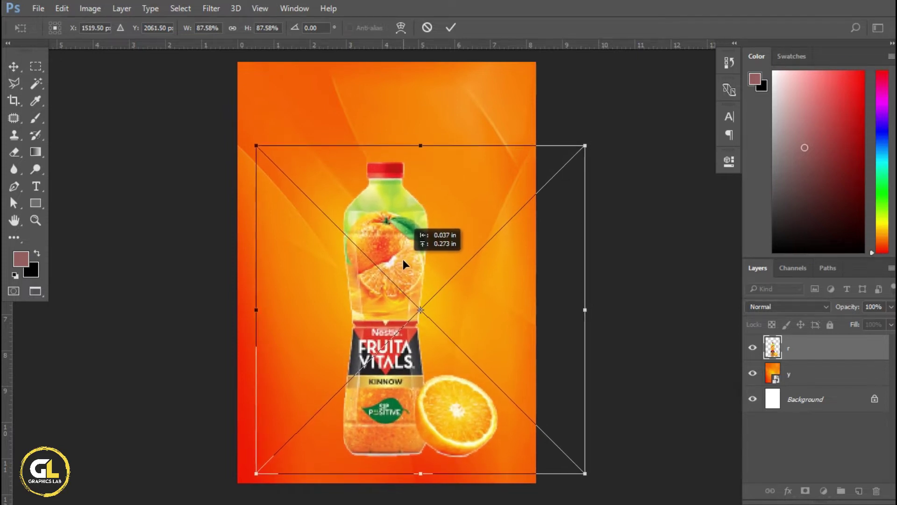
{"action": "left_click", "coordinate": [451, 27]}
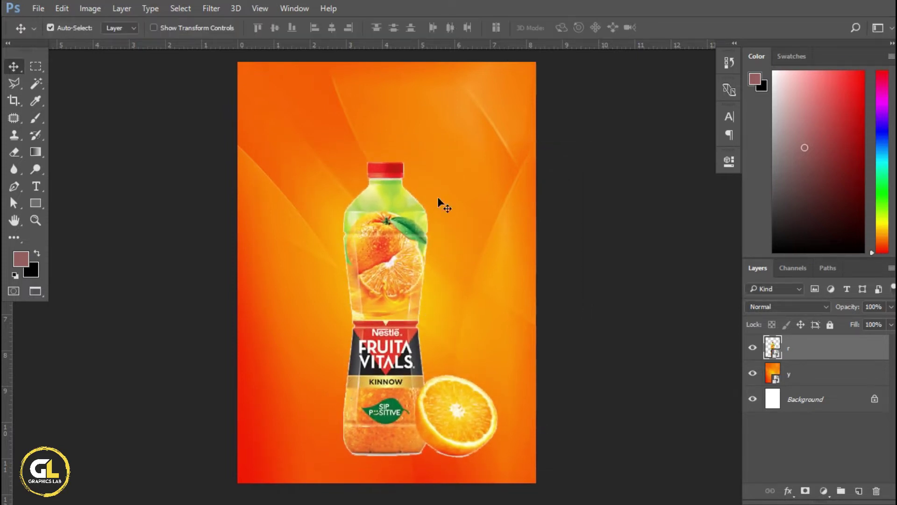
{"action": "scroll", "coordinate": [393, 440], "scroll_direction": "up", "scroll_amount": 1}
{"action": "scroll", "coordinate": [393, 441], "scroll_direction": "up", "scroll_amount": 1}
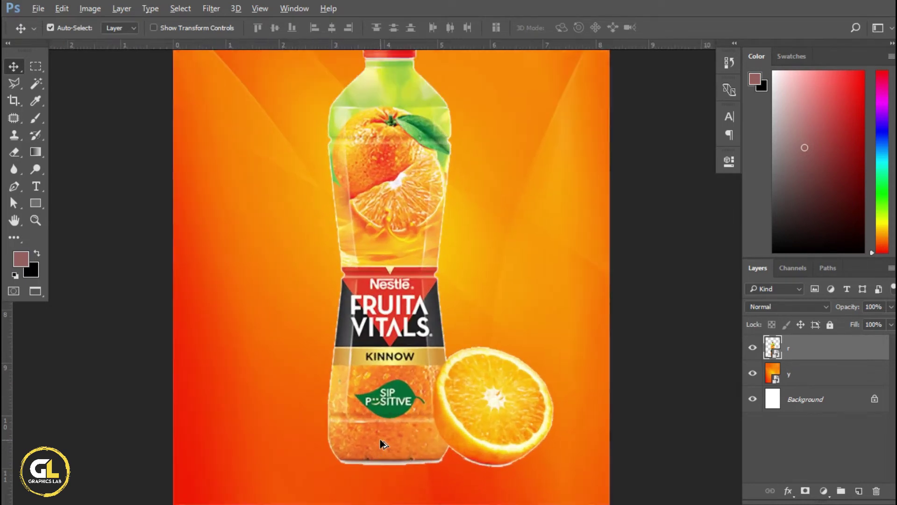
{"action": "scroll", "coordinate": [396, 440], "scroll_direction": "up", "scroll_amount": 1}
{"action": "scroll", "coordinate": [401, 444], "scroll_direction": "down", "scroll_amount": 1}
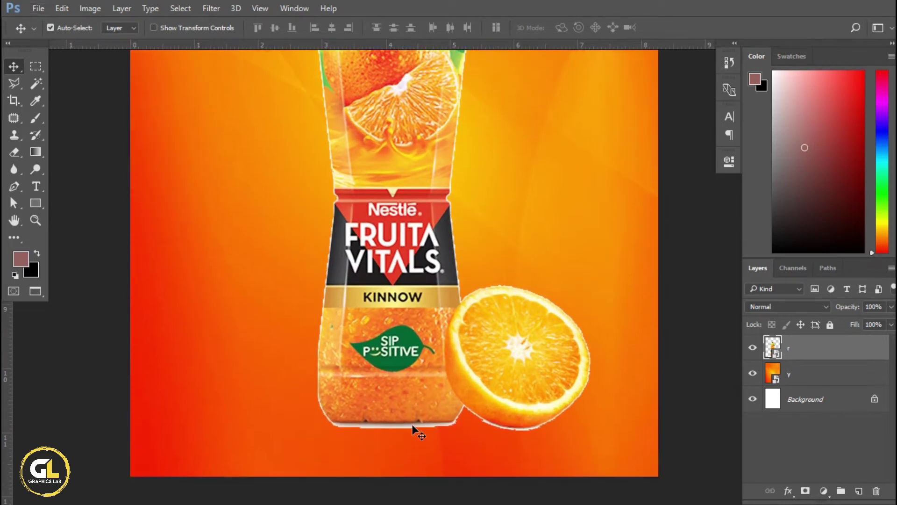
Add a white layer mask to bottle layer r and set up the Brush size, hardness and flow.
{"action": "left_click", "coordinate": [805, 491]}
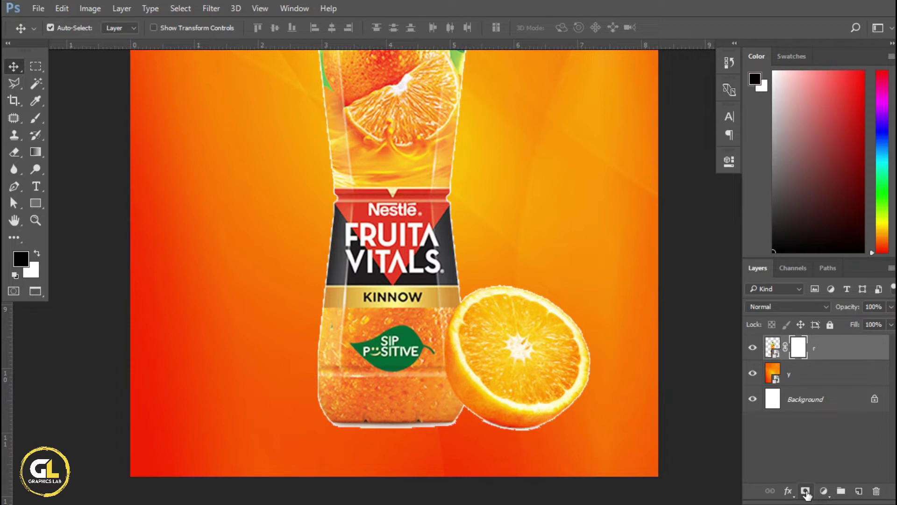
{"action": "left_click", "coordinate": [36, 119]}
{"action": "left_click", "coordinate": [80, 120]}
{"action": "right_click", "coordinate": [345, 268]}
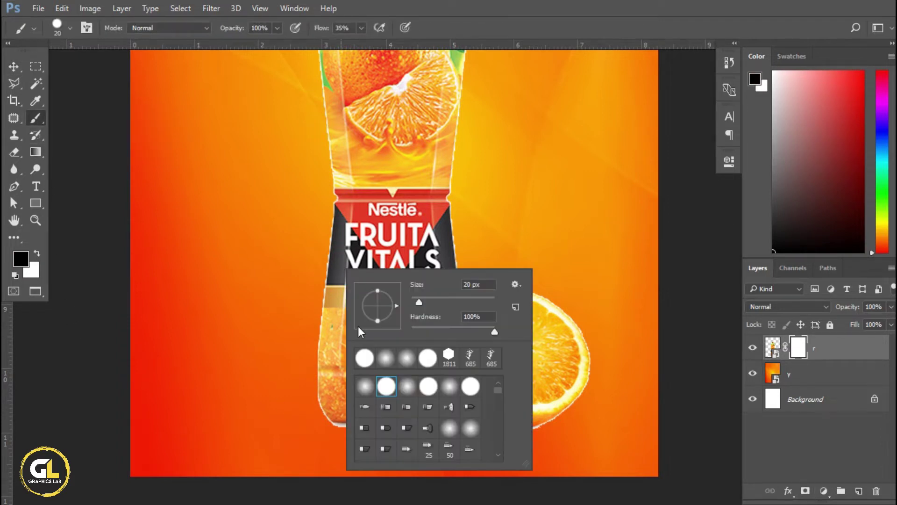
{"action": "left_click", "coordinate": [363, 27]}
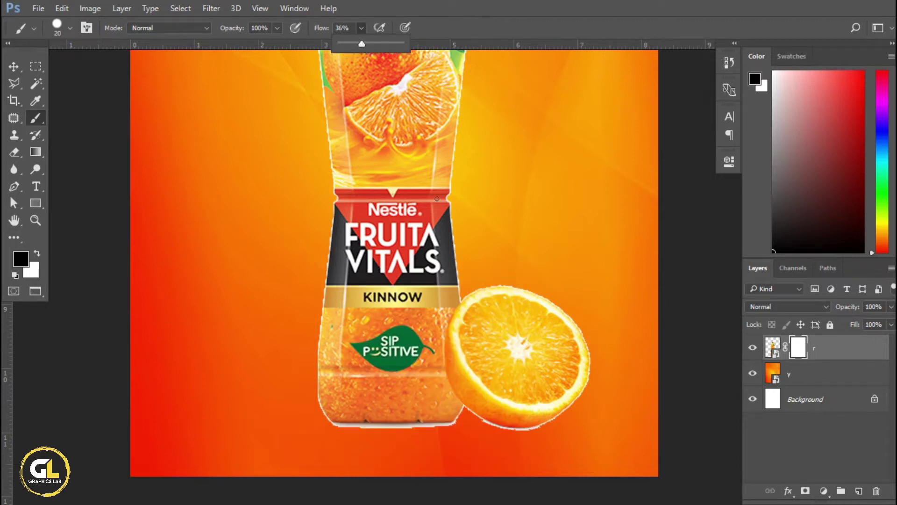
{"action": "scroll", "coordinate": [380, 380], "scroll_direction": "up", "scroll_amount": 1}
{"action": "scroll", "coordinate": [380, 411], "scroll_direction": "up", "scroll_amount": 1}
{"action": "scroll", "coordinate": [381, 423], "scroll_direction": "up", "scroll_amount": 1}
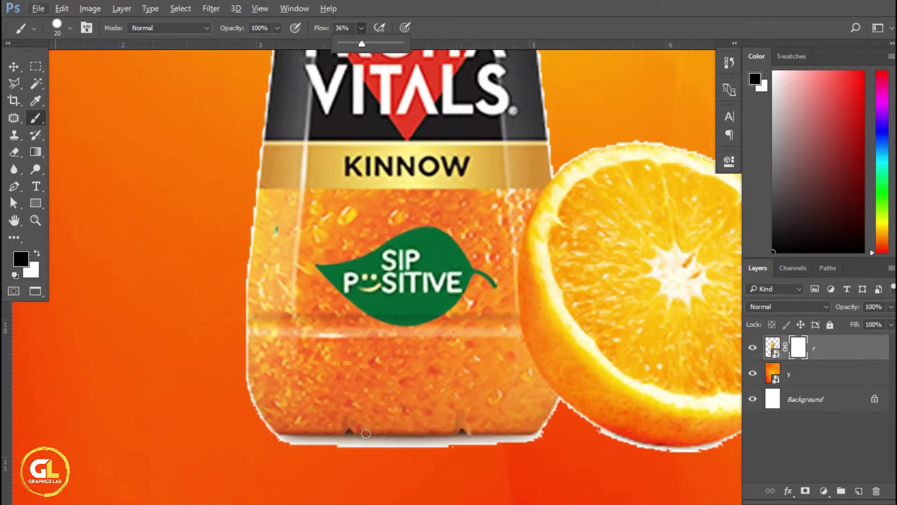
Paint black on the mask over the white fringe under the bottle and orange slice.
{"action": "left_click", "coordinate": [350, 445]}
{"action": "mouse_move", "coordinate": [355, 446]}
{"action": "left_mouse_down"}
{"action": "mouse_move", "coordinate": [283, 439]}
{"action": "mouse_move", "coordinate": [397, 444]}
{"action": "mouse_move", "coordinate": [345, 445]}
{"action": "left_mouse_up"}
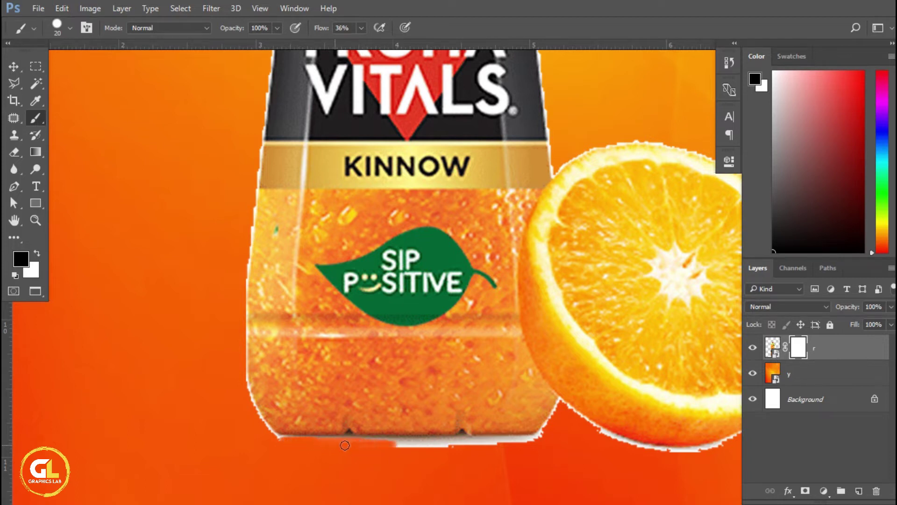
{"action": "mouse_move", "coordinate": [416, 445]}
{"action": "left_mouse_down"}
{"action": "mouse_move", "coordinate": [373, 444]}
{"action": "mouse_move", "coordinate": [493, 447]}
{"action": "mouse_move", "coordinate": [524, 444]}
{"action": "mouse_move", "coordinate": [470, 443]}
{"action": "mouse_move", "coordinate": [546, 434]}
{"action": "mouse_move", "coordinate": [535, 440]}
{"action": "left_mouse_up"}
{"action": "mouse_move", "coordinate": [556, 408]}
{"action": "left_mouse_down"}
{"action": "mouse_move", "coordinate": [562, 402]}
{"action": "mouse_move", "coordinate": [628, 442]}
{"action": "mouse_move", "coordinate": [560, 405]}
{"action": "left_mouse_up"}
{"action": "mouse_move", "coordinate": [643, 450]}
{"action": "left_mouse_down"}
{"action": "mouse_move", "coordinate": [715, 446]}
{"action": "mouse_move", "coordinate": [646, 451]}
{"action": "left_mouse_up"}
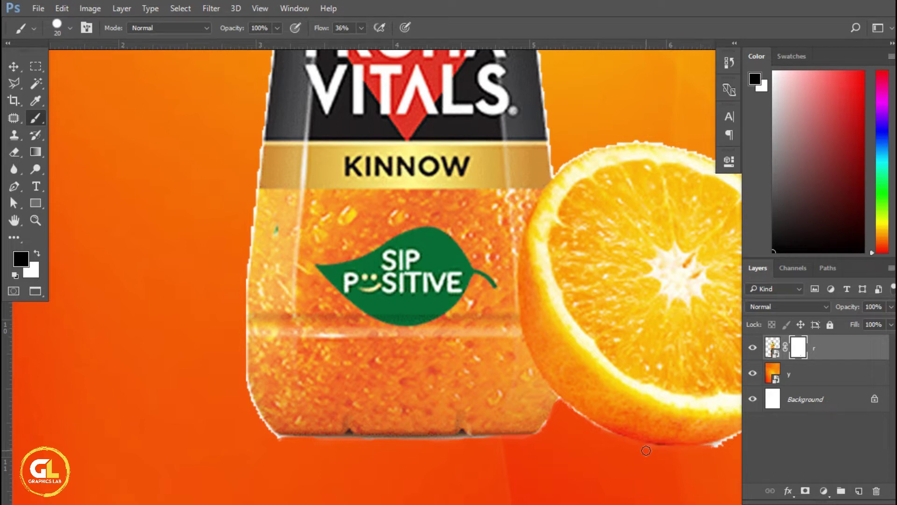
{"action": "mouse_move", "coordinate": [714, 451]}
{"action": "left_mouse_down"}
{"action": "mouse_move", "coordinate": [735, 439]}
{"action": "mouse_move", "coordinate": [707, 446]}
{"action": "left_mouse_up"}
{"action": "mouse_move", "coordinate": [285, 444]}
{"action": "left_mouse_down"}
{"action": "mouse_move", "coordinate": [265, 428]}
{"action": "mouse_move", "coordinate": [241, 360]}
{"action": "mouse_move", "coordinate": [256, 193]}
{"action": "left_mouse_up"}
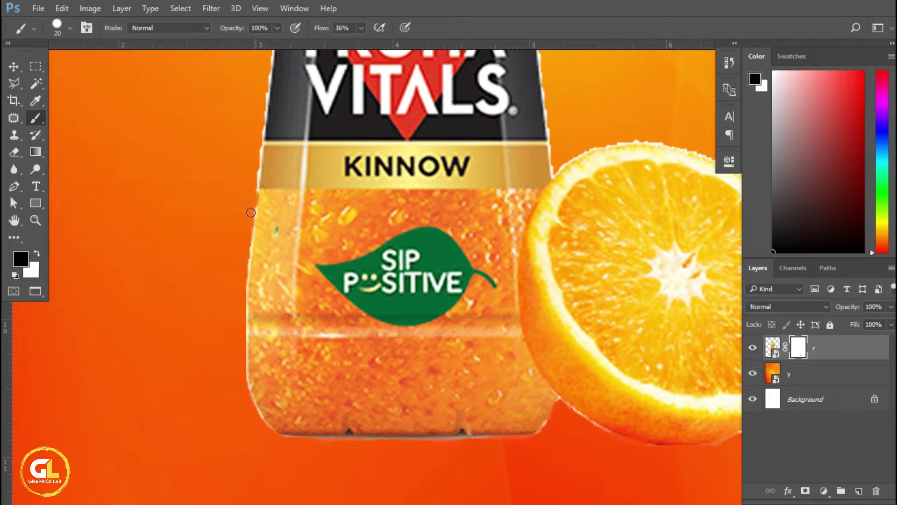
Mask the bottle's left edge, undo the stray stroke, and return to the Move tool.
{"action": "scroll", "coordinate": [252, 262], "scroll_direction": "up", "scroll_amount": 5}
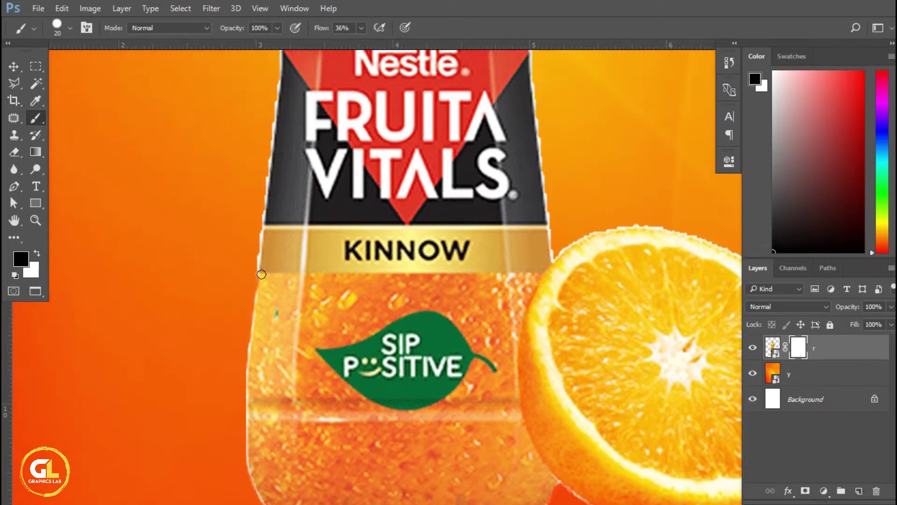
{"action": "mouse_move", "coordinate": [255, 265]}
{"action": "left_mouse_down"}
{"action": "mouse_move", "coordinate": [259, 239]}
{"action": "mouse_move", "coordinate": [255, 267]}
{"action": "left_mouse_up"}
{"action": "left_click_drag", "start_coordinate": [260, 228], "coordinate": [279, 73]}
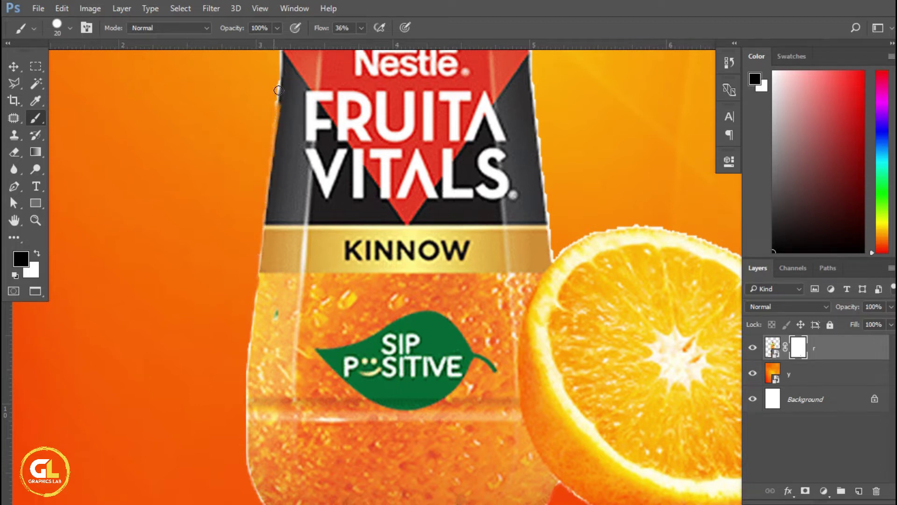
{"action": "key", "text": "ctrl+z"}
{"action": "scroll", "coordinate": [573, 233], "scroll_direction": "up", "scroll_amount": 2}
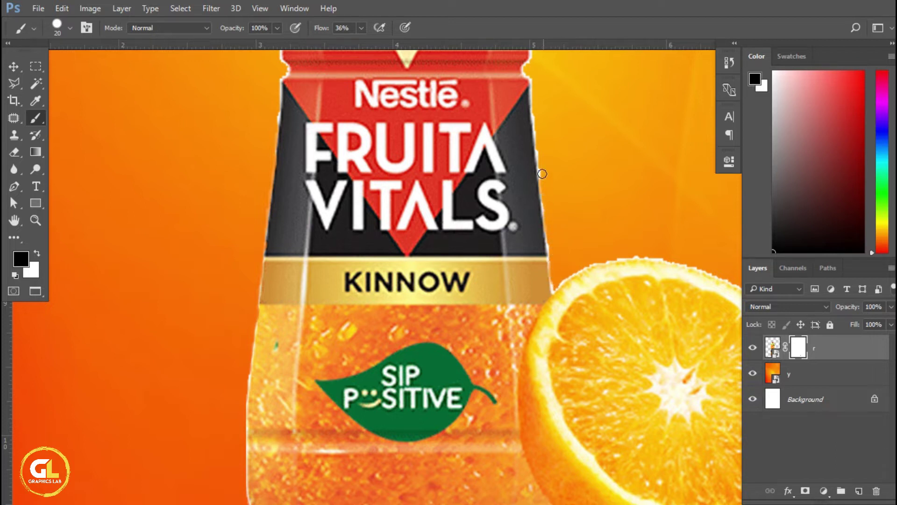
{"action": "key", "text": "v"}
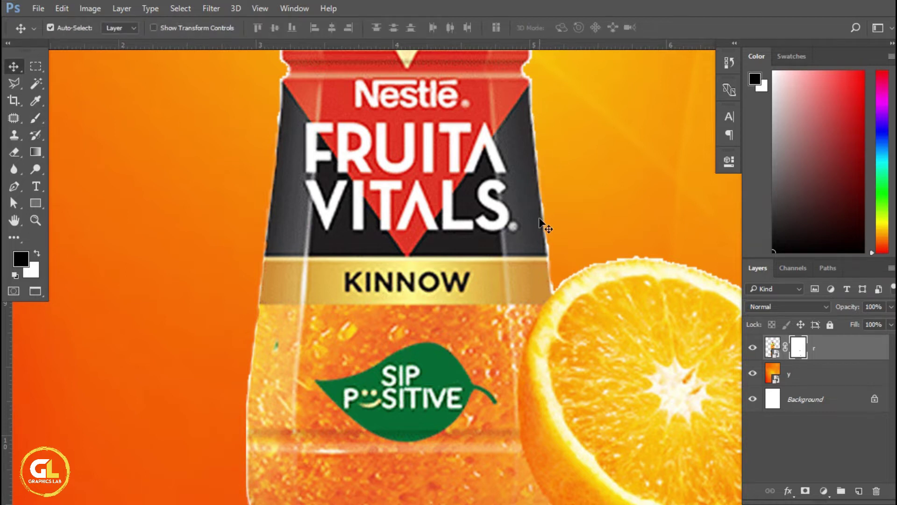
{"action": "scroll", "coordinate": [513, 261], "scroll_direction": "down", "scroll_amount": 2}
{"action": "scroll", "coordinate": [513, 260], "scroll_direction": "down", "scroll_amount": 2}
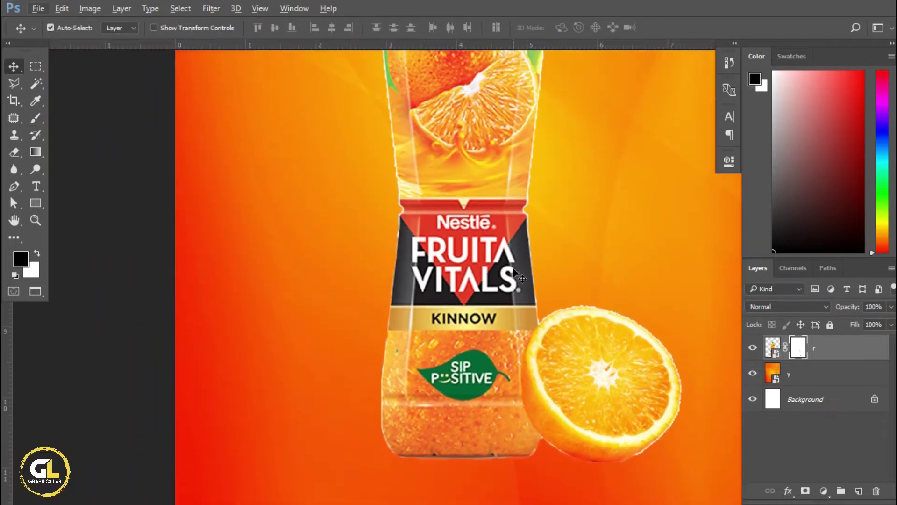
{"action": "scroll", "coordinate": [513, 269], "scroll_direction": "down", "scroll_amount": 2}
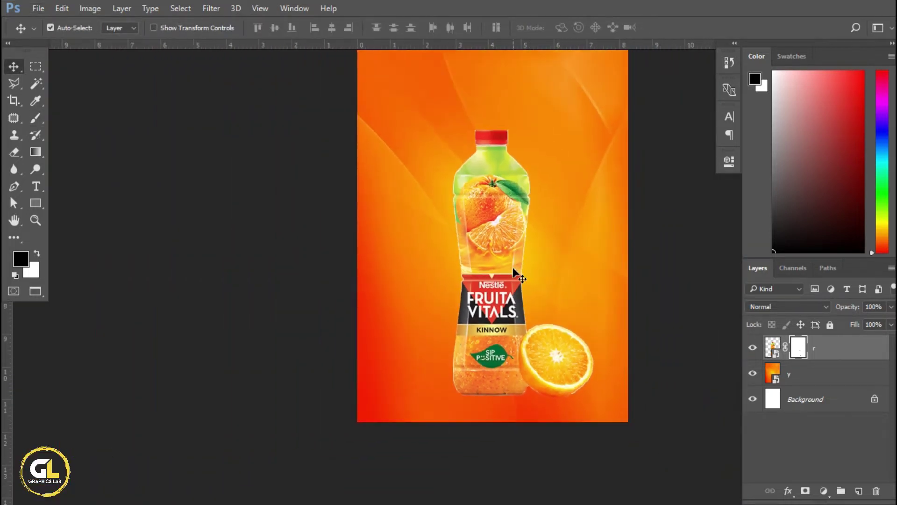
{"action": "scroll", "coordinate": [513, 270], "scroll_direction": "up", "scroll_amount": 1}
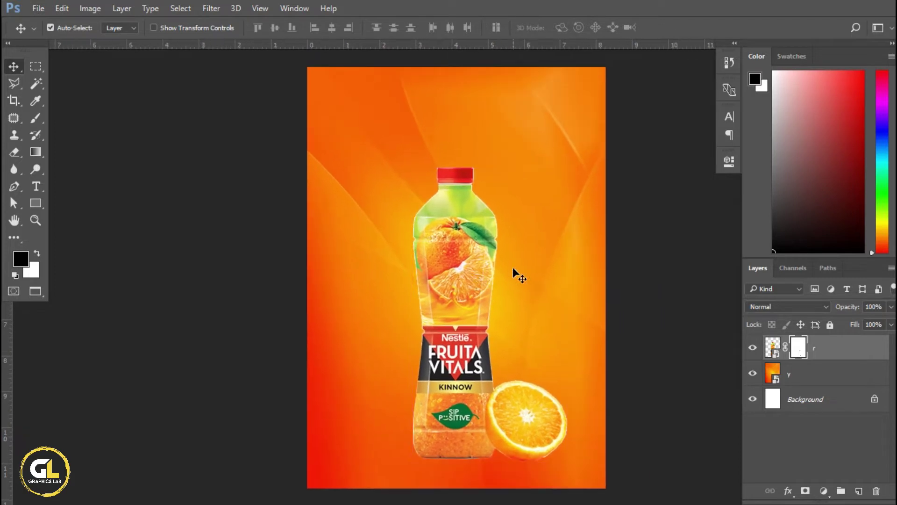
{"action": "scroll", "coordinate": [513, 271], "scroll_direction": "right", "scroll_amount": 3}
Give bottle layer r an Inner Bevel & Emboss with Depth 83% and Size 18 px.
{"action": "left_click", "coordinate": [788, 490]}
{"action": "left_click", "coordinate": [851, 340]}
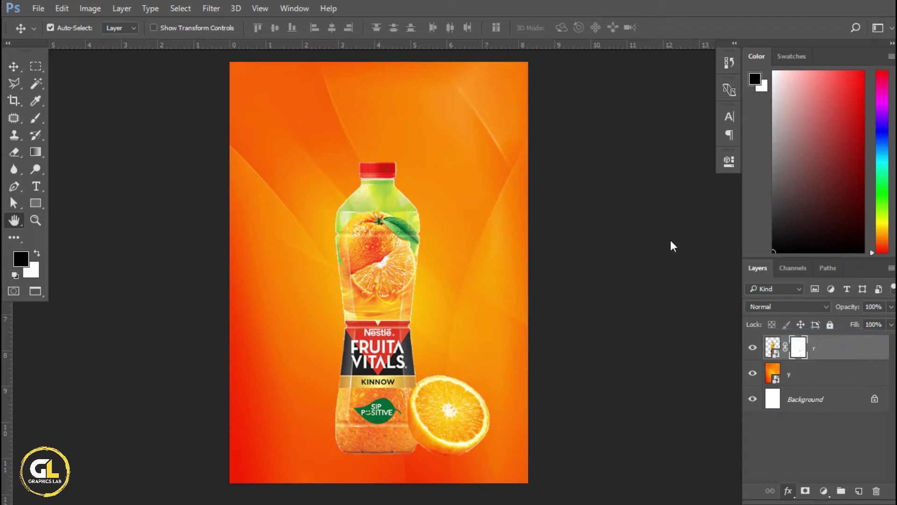
{"action": "left_click_drag", "start_coordinate": [536, 86], "coordinate": [658, 62]}
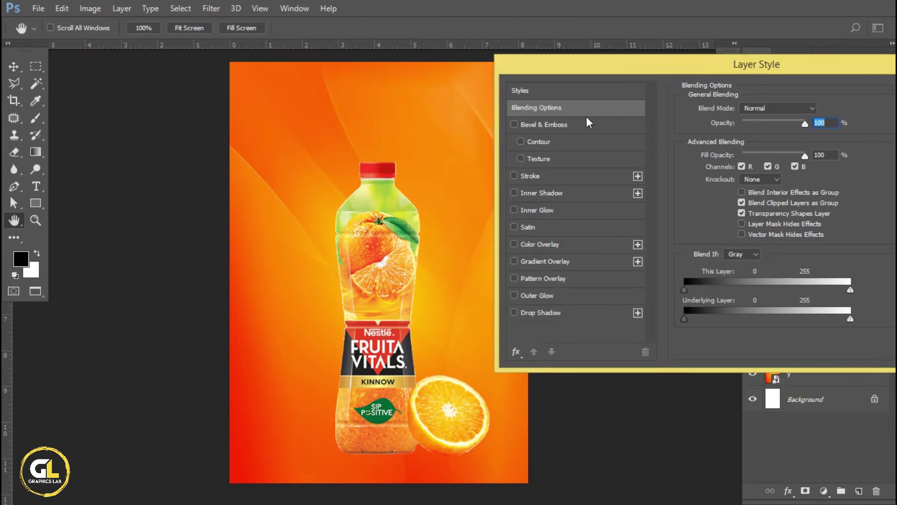
{"action": "left_click", "coordinate": [541, 124]}
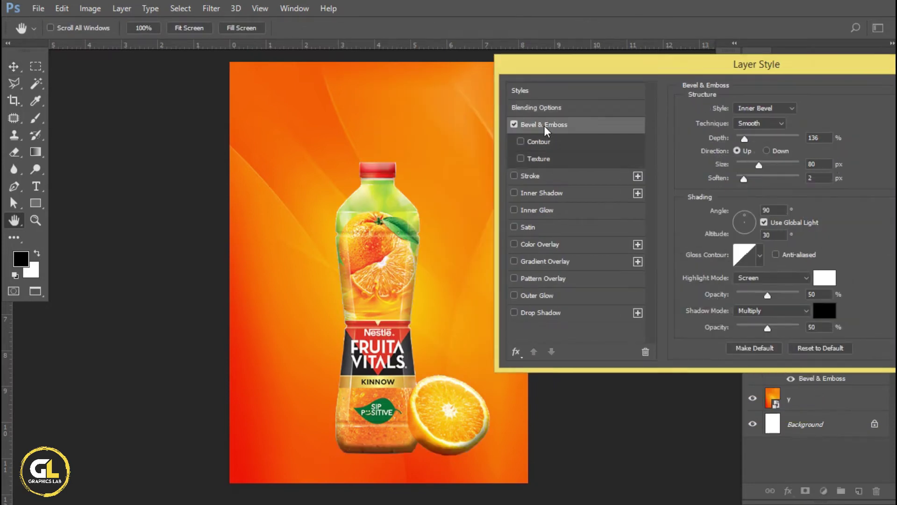
{"action": "mouse_move", "coordinate": [759, 167]}
{"action": "left_mouse_down"}
{"action": "mouse_move", "coordinate": [742, 167]}
{"action": "mouse_move", "coordinate": [756, 141]}
{"action": "mouse_move", "coordinate": [726, 142]}
{"action": "mouse_move", "coordinate": [737, 144]}
{"action": "left_mouse_up"}
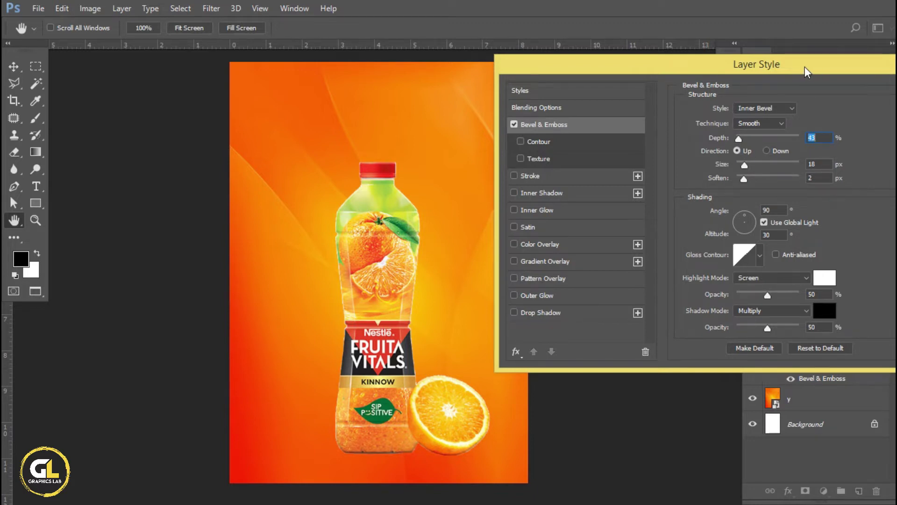
{"action": "left_click_drag", "start_coordinate": [805, 66], "coordinate": [780, 66]}
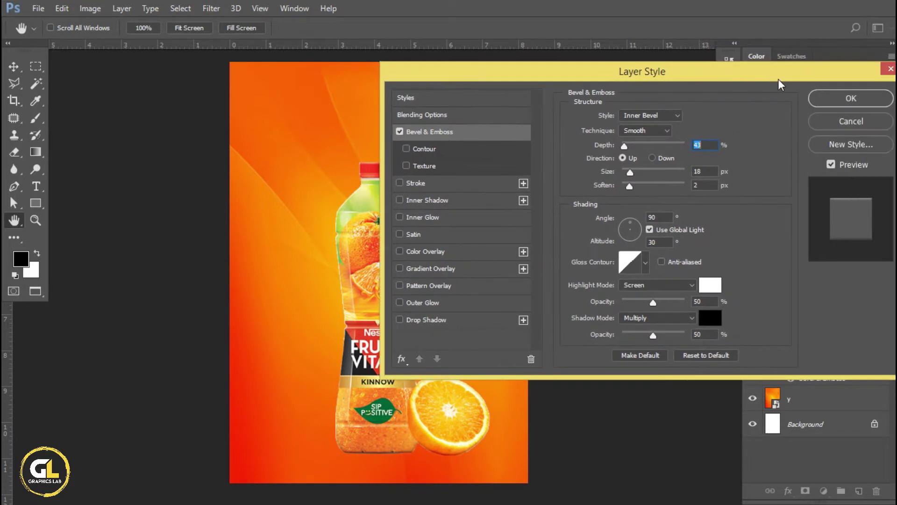
{"action": "left_click", "coordinate": [849, 100]}
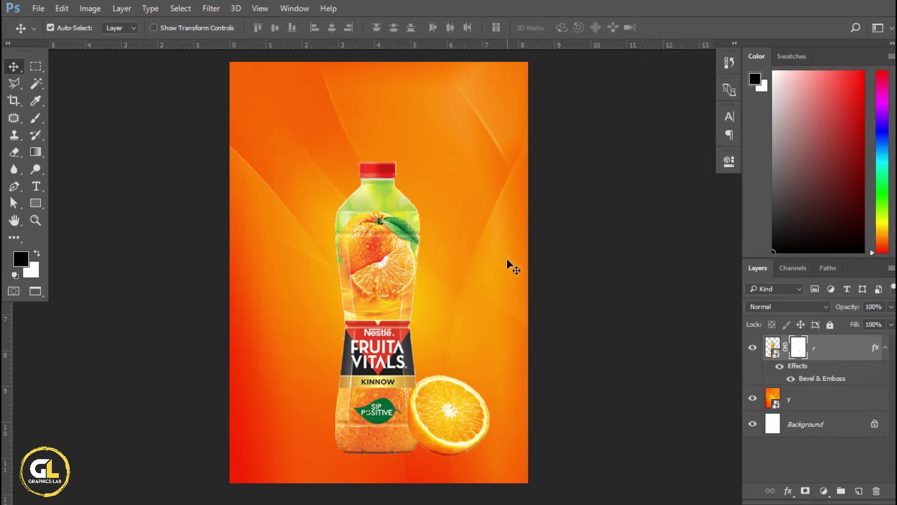
Add a new layer and set a soft 0% hardness brush at 1000 px and 100% flow.
{"action": "left_click", "coordinate": [859, 492]}
{"action": "left_click", "coordinate": [40, 117]}
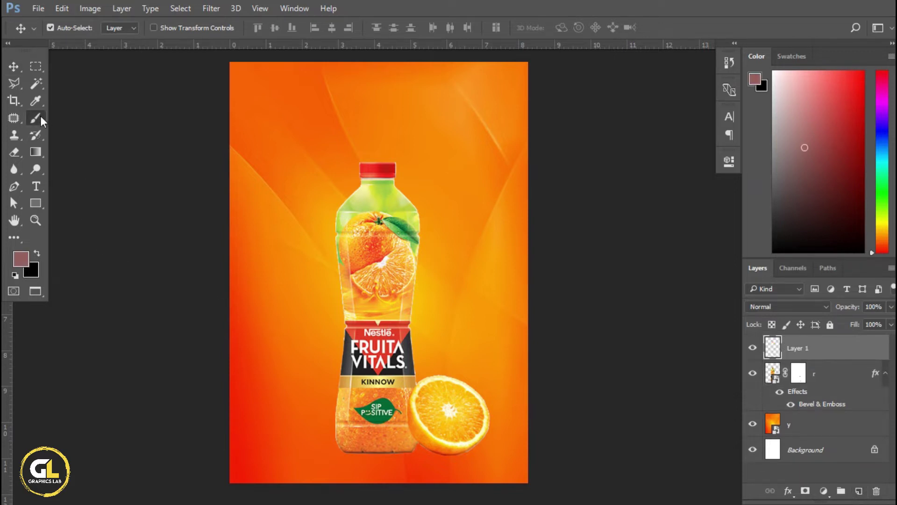
{"action": "right_click", "coordinate": [300, 177]}
{"action": "left_click_drag", "start_coordinate": [374, 211], "coordinate": [440, 209]}
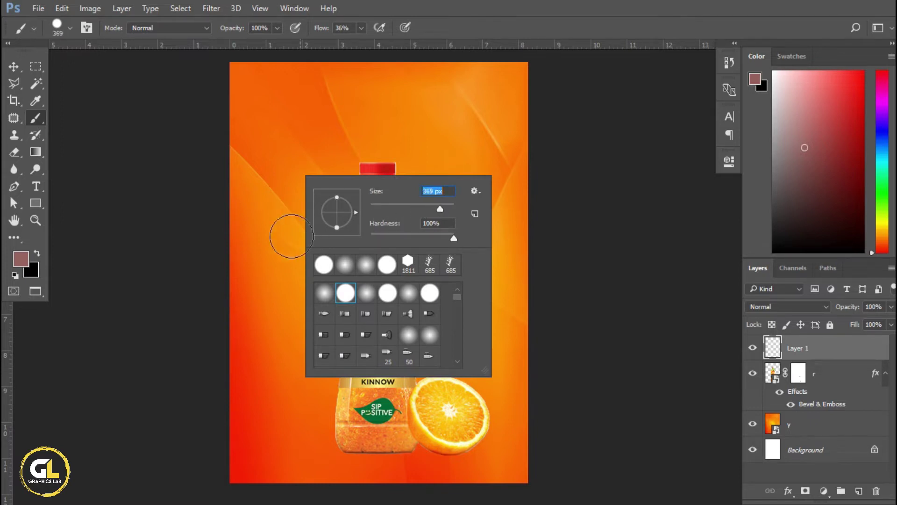
{"action": "left_click", "coordinate": [367, 295]}
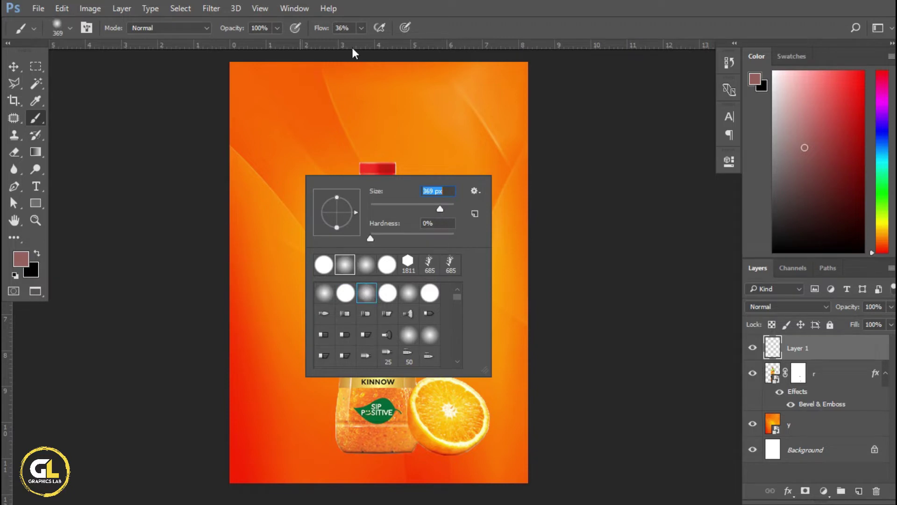
{"action": "left_click", "coordinate": [363, 27]}
{"action": "left_click_drag", "start_coordinate": [395, 41], "coordinate": [402, 42]}
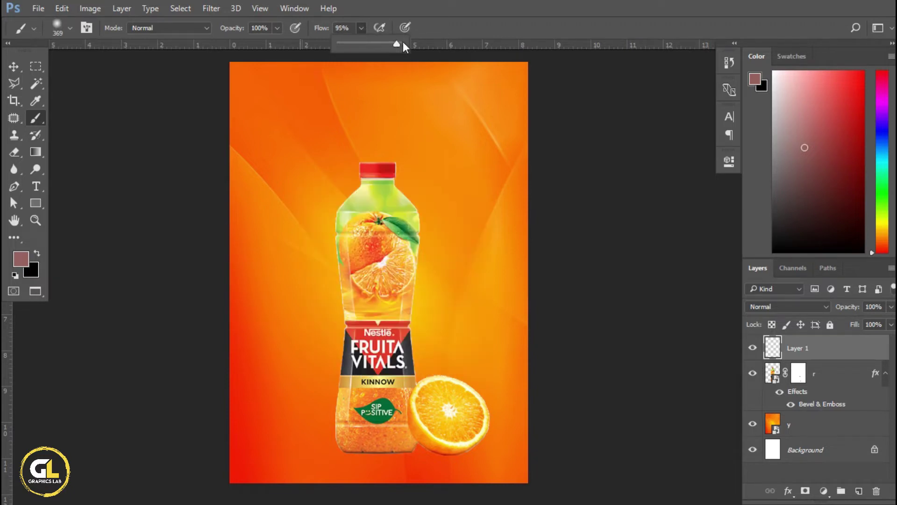
{"action": "key", "text": "bracketright"}
{"action": "key", "text": "bracketright"}
{"action": "key", "text": "bracketright"}
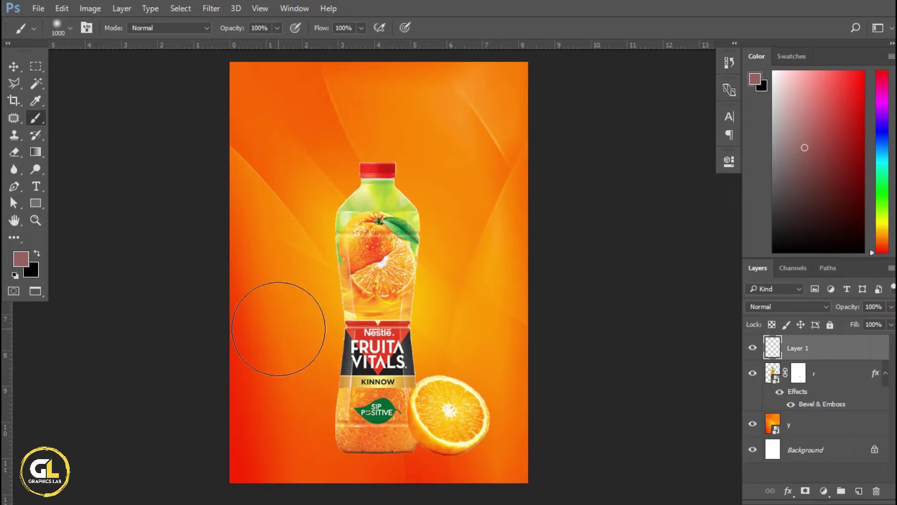
Paint a soft black spot left of the bottle with two dabs.
{"action": "left_click", "coordinate": [38, 253]}
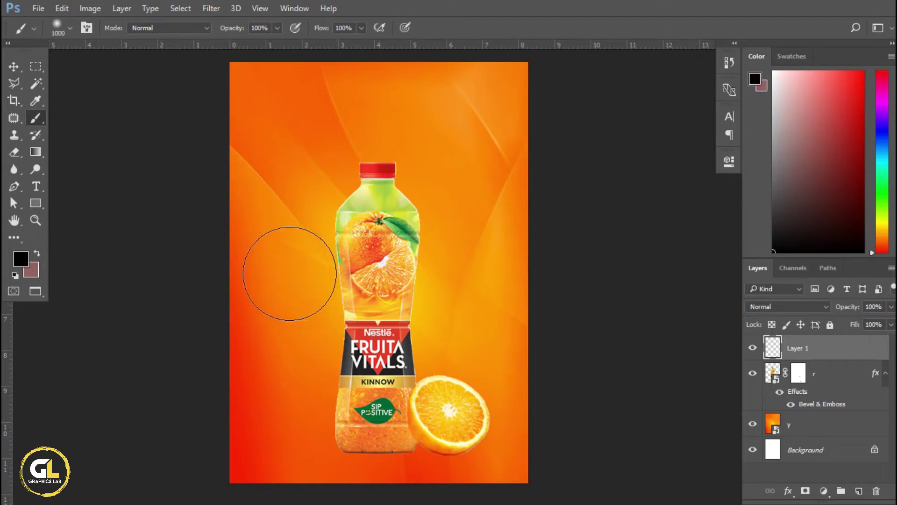
{"action": "left_click", "coordinate": [298, 267]}
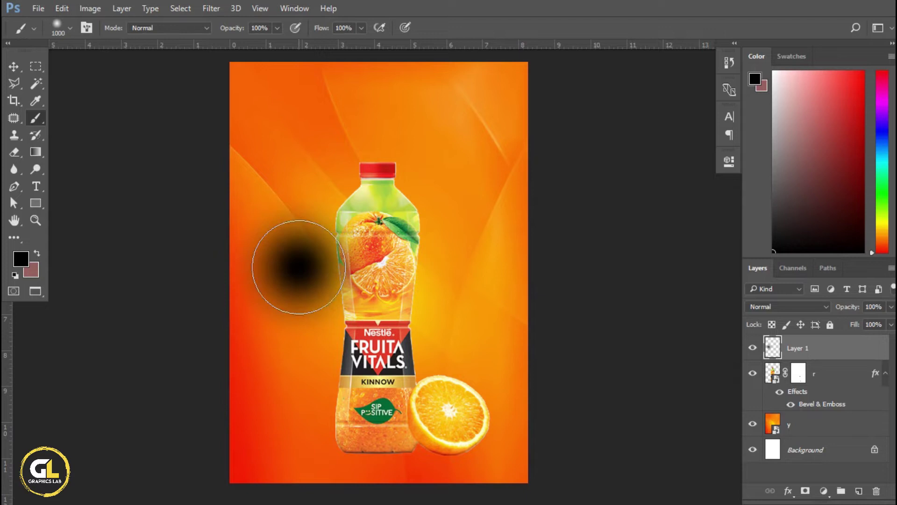
{"action": "left_click", "coordinate": [298, 266]}
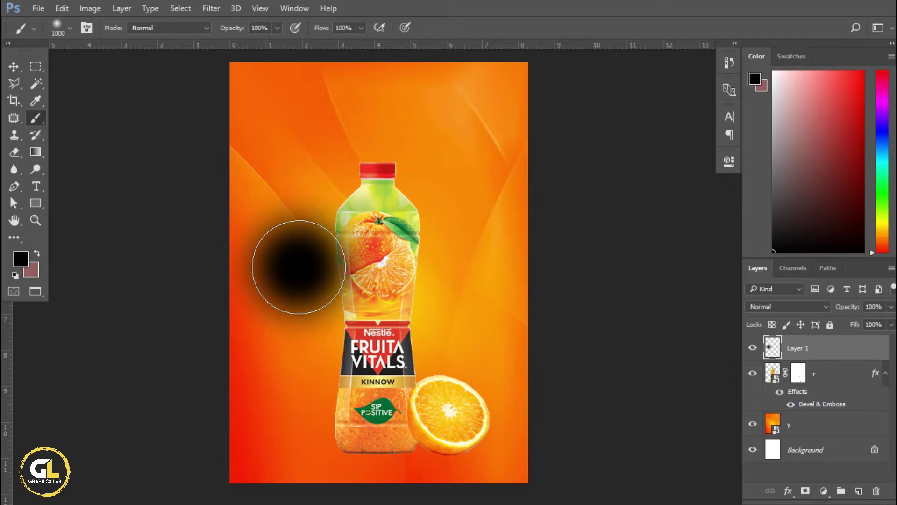
{"action": "left_click", "coordinate": [13, 66]}
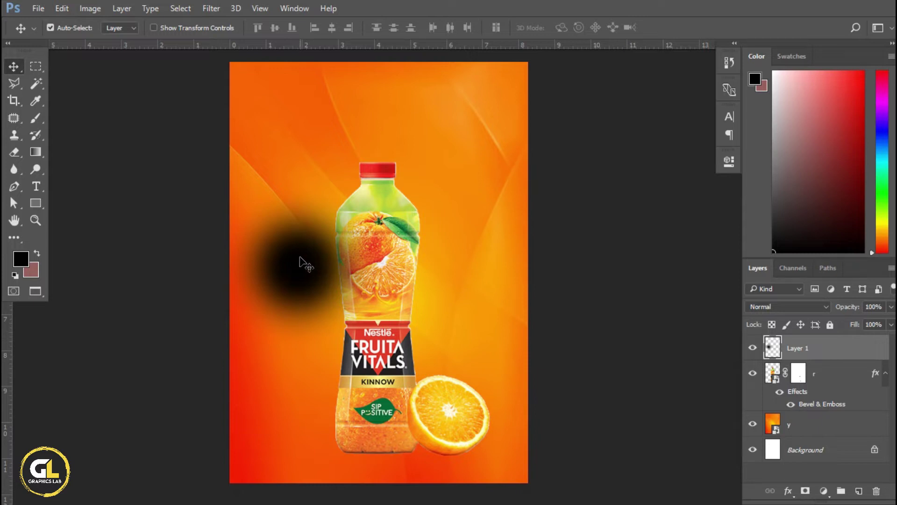
Flatten and widen the black spot into an elongated shadow near the bottle's base.
{"action": "left_click", "coordinate": [90, 8]}
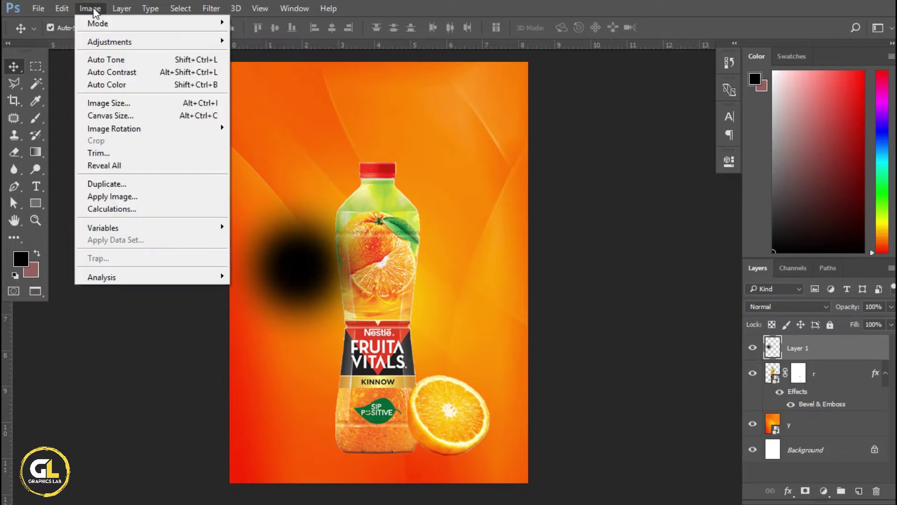
{"action": "left_click", "coordinate": [90, 9]}
{"action": "left_click", "coordinate": [61, 8]}
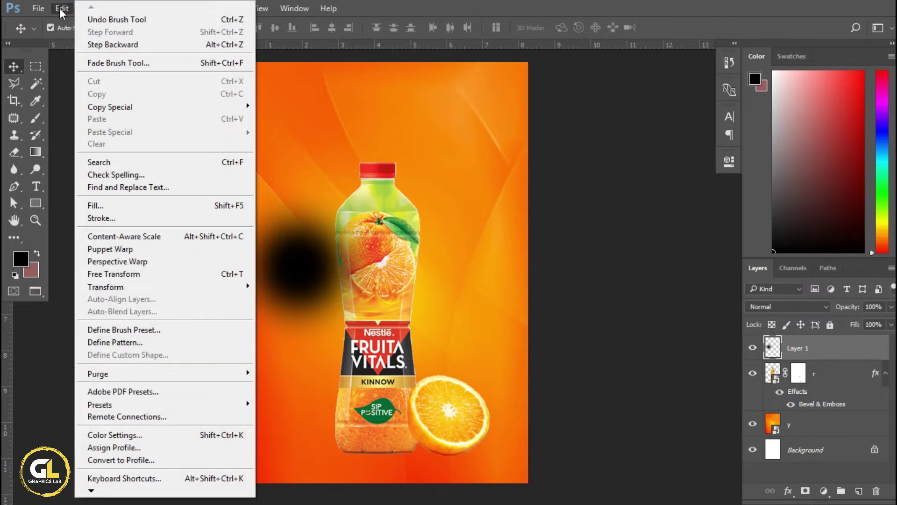
{"action": "mouse_move", "coordinate": [168, 287]}
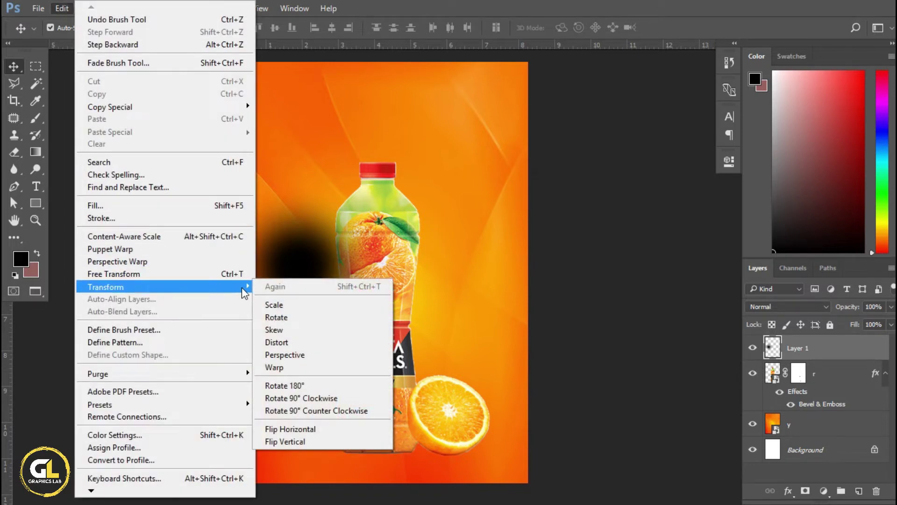
{"action": "left_click", "coordinate": [326, 243]}
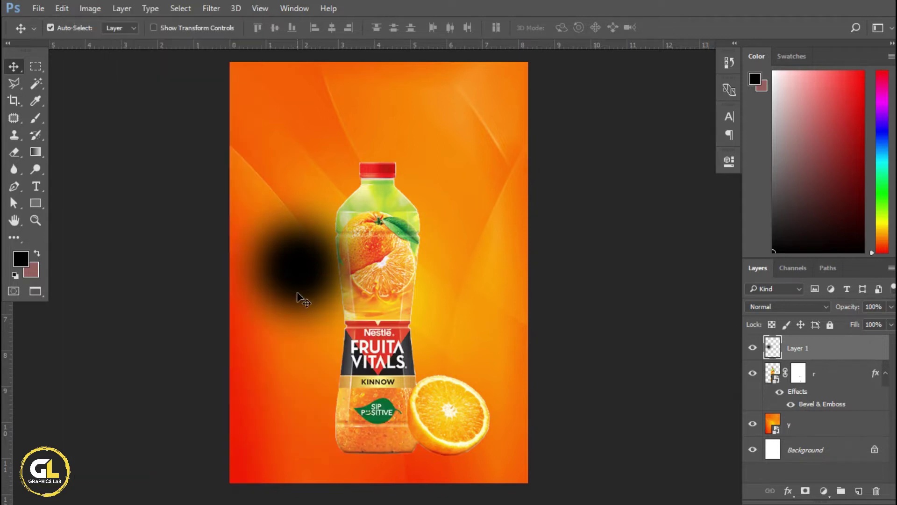
{"action": "key", "text": "ctrl+t"}
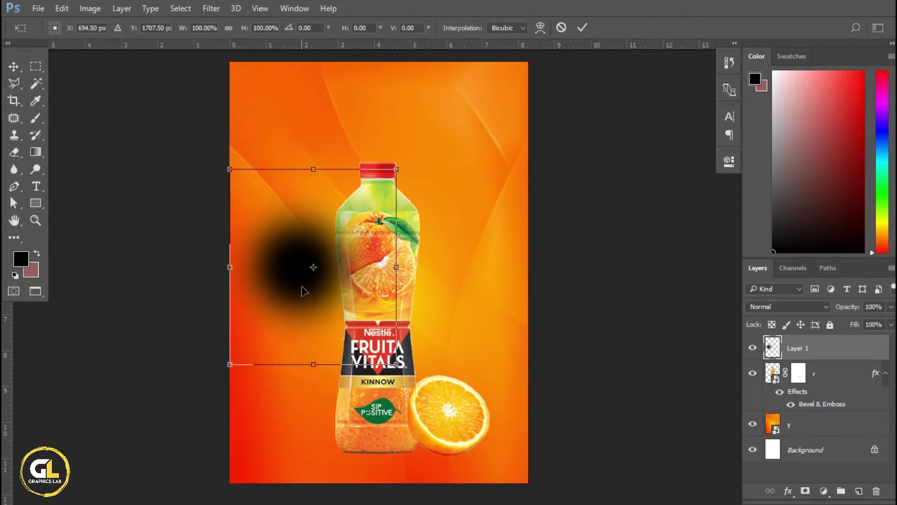
{"action": "left_click_drag", "start_coordinate": [303, 290], "coordinate": [313, 307]}
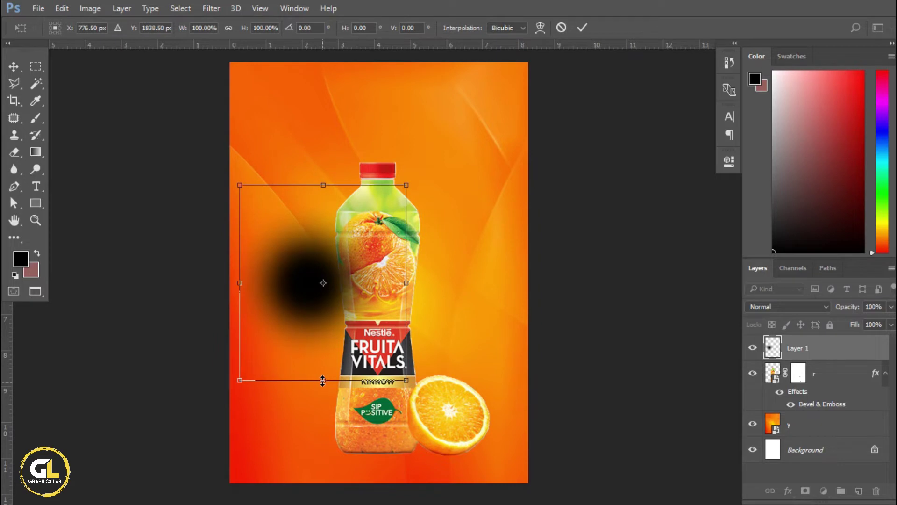
{"action": "left_click_drag", "start_coordinate": [322, 380], "coordinate": [327, 309]}
{"action": "left_click_drag", "start_coordinate": [410, 283], "coordinate": [449, 276]}
{"action": "left_click_drag", "start_coordinate": [307, 284], "coordinate": [344, 383]}
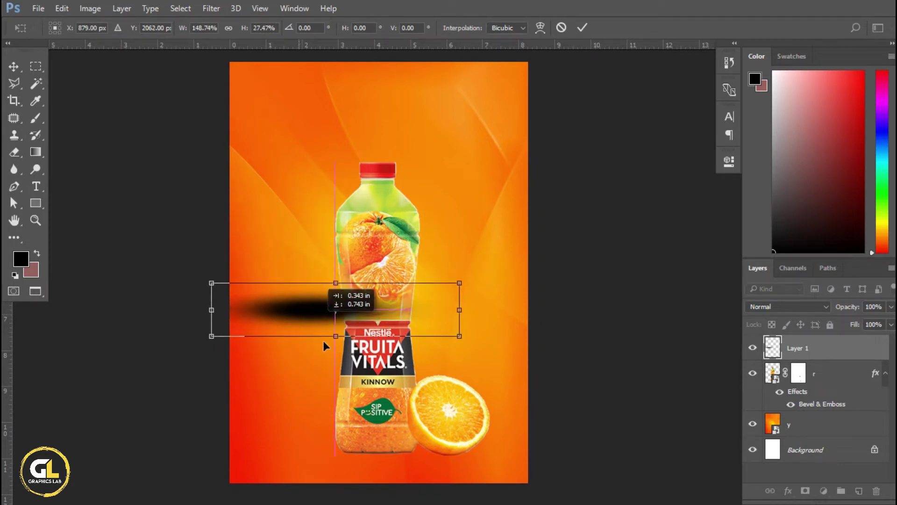
{"action": "left_click", "coordinate": [582, 29]}
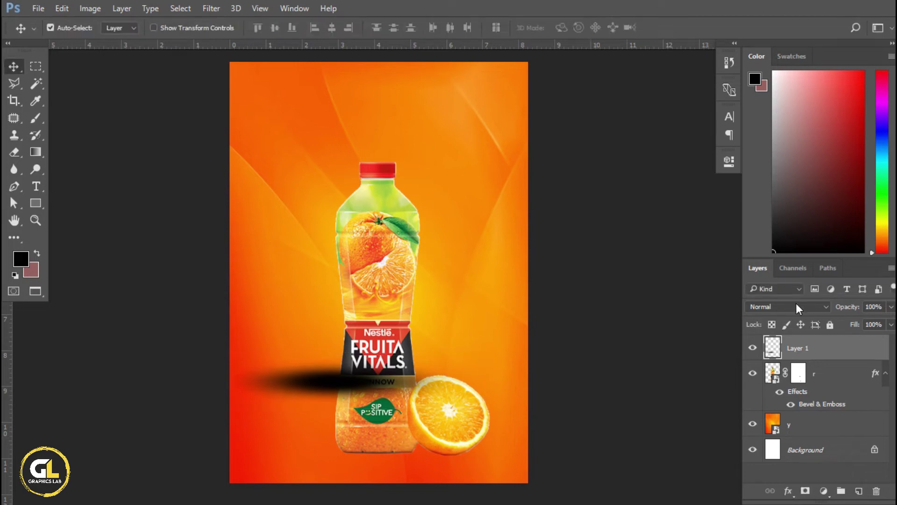
Move Layer 1 behind layer r and position the shadow beneath the bottle.
{"action": "left_click_drag", "start_coordinate": [817, 351], "coordinate": [818, 413]}
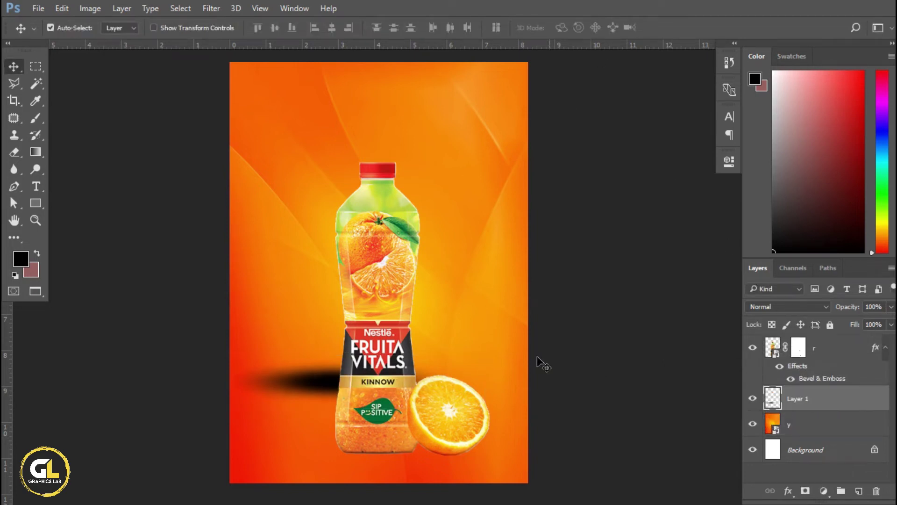
{"action": "left_click_drag", "start_coordinate": [322, 381], "coordinate": [369, 456]}
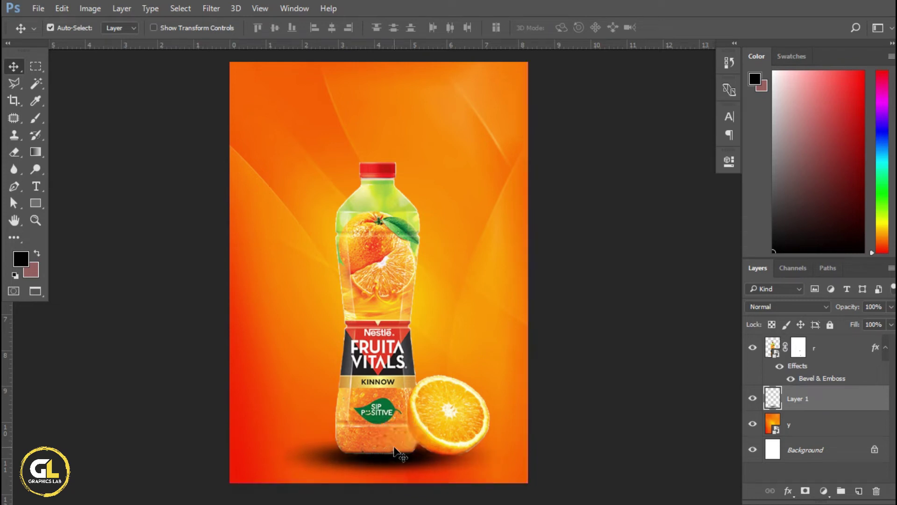
{"action": "scroll", "coordinate": [397, 452], "scroll_direction": "up", "scroll_amount": 3}
{"action": "scroll", "coordinate": [400, 435], "scroll_direction": "up", "scroll_amount": 2}
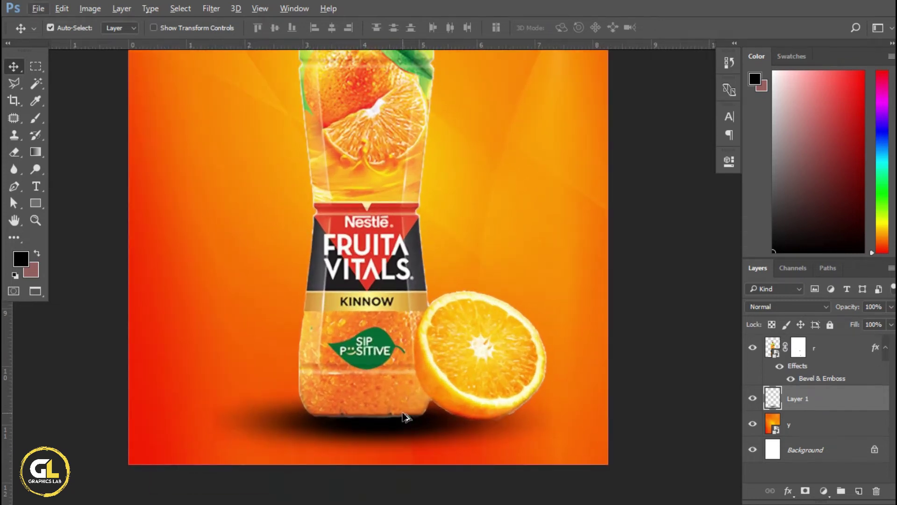
Squash the shadow into a thin flat band and nudge it into place.
{"action": "key", "text": "ctrl+t"}
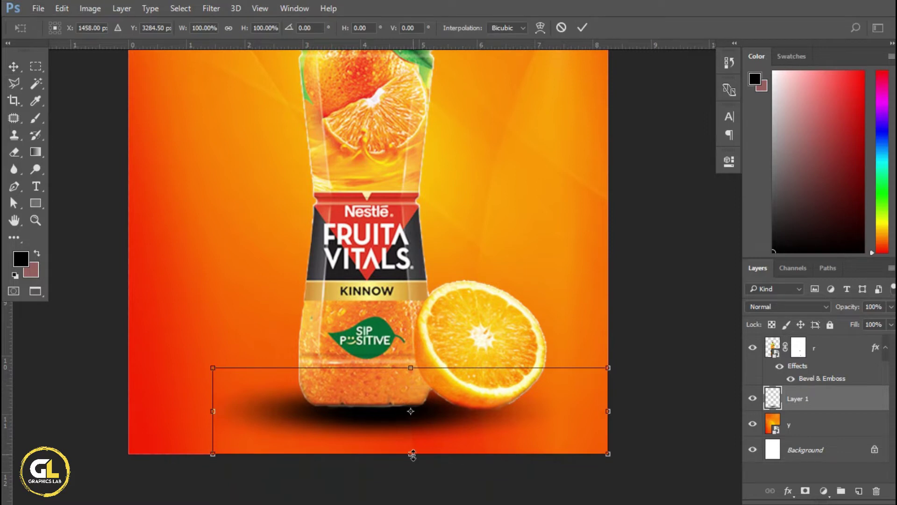
{"action": "mouse_move", "coordinate": [412, 454]}
{"action": "left_mouse_down"}
{"action": "mouse_move", "coordinate": [412, 429]}
{"action": "mouse_move", "coordinate": [390, 401]}
{"action": "left_mouse_up"}
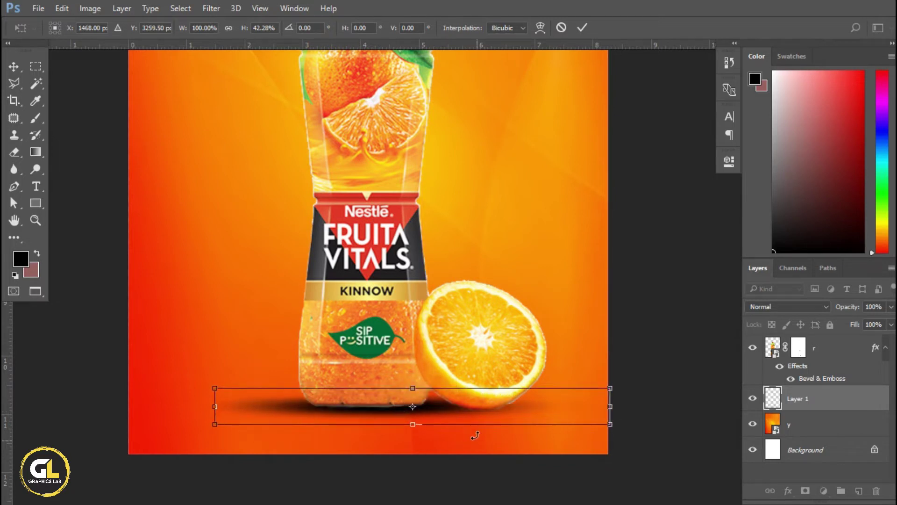
{"action": "key", "text": "Down"}
{"action": "key", "text": "Down"}
{"action": "key", "text": "Down"}
{"action": "key", "text": "Down"}
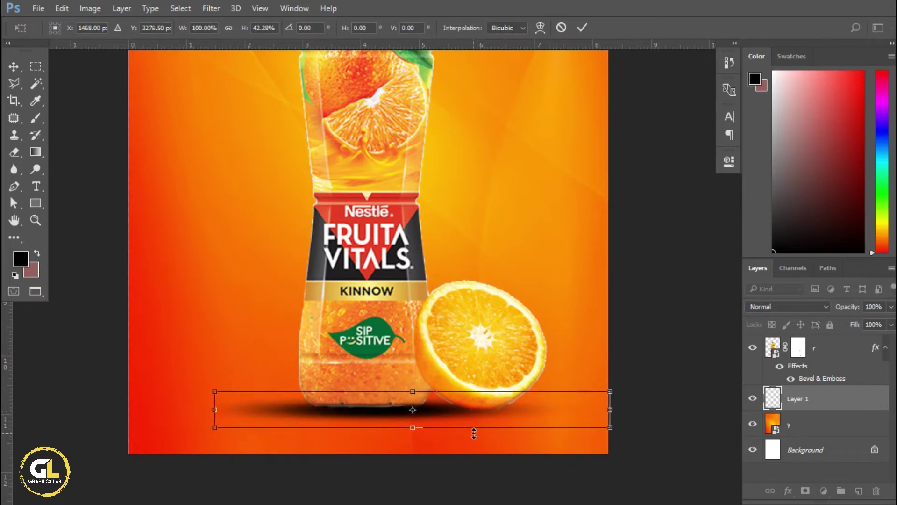
{"action": "key", "text": "Down"}
{"action": "key", "text": "Down"}
{"action": "key", "text": "Down"}
{"action": "key", "text": "ctrl+z"}
{"action": "key", "text": "ctrl+z"}
{"action": "left_click", "coordinate": [582, 28]}
Fit the poster in the window and set the shadow layer opacity to 86%.
{"action": "key", "text": "ctrl+0"}
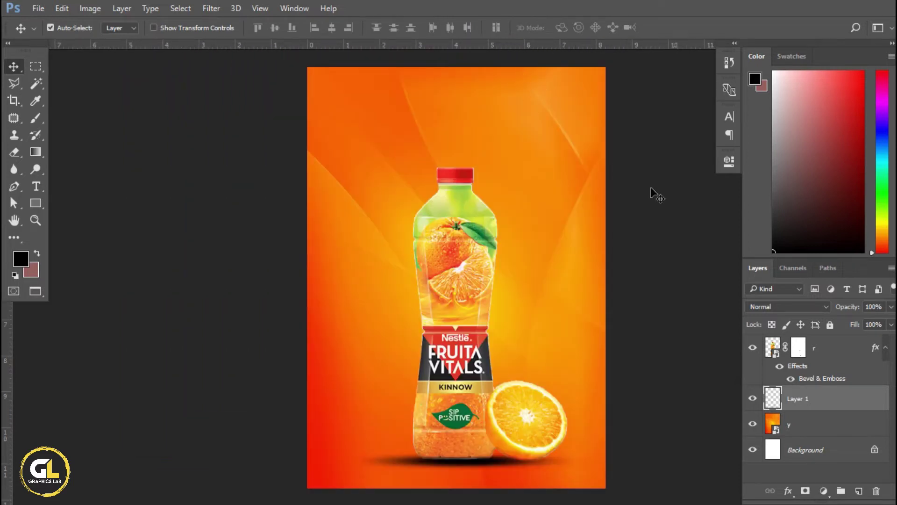
{"action": "left_click", "coordinate": [892, 307]}
{"action": "left_click_drag", "start_coordinate": [874, 321], "coordinate": [886, 321]}
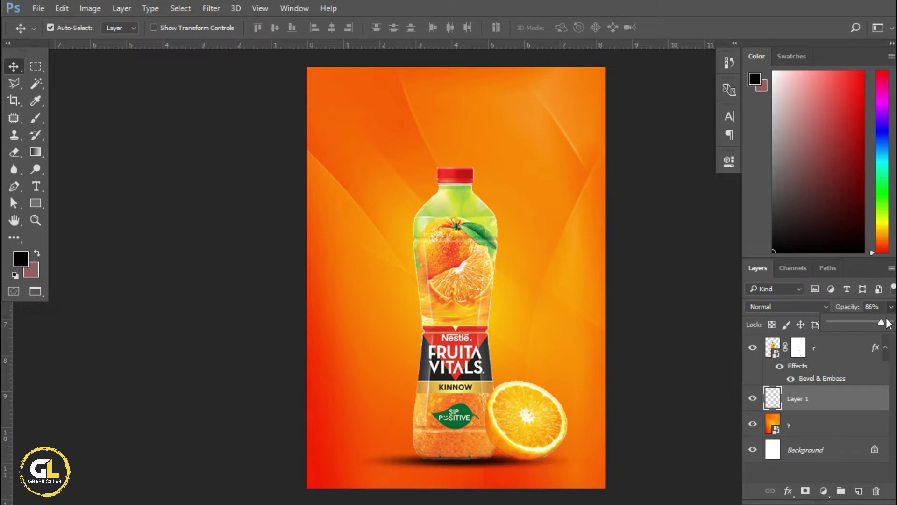
On a new Layer 2, paint a soft black dot with a 300 px brush.
{"action": "scroll", "coordinate": [498, 442], "scroll_direction": "up", "scroll_amount": 1}
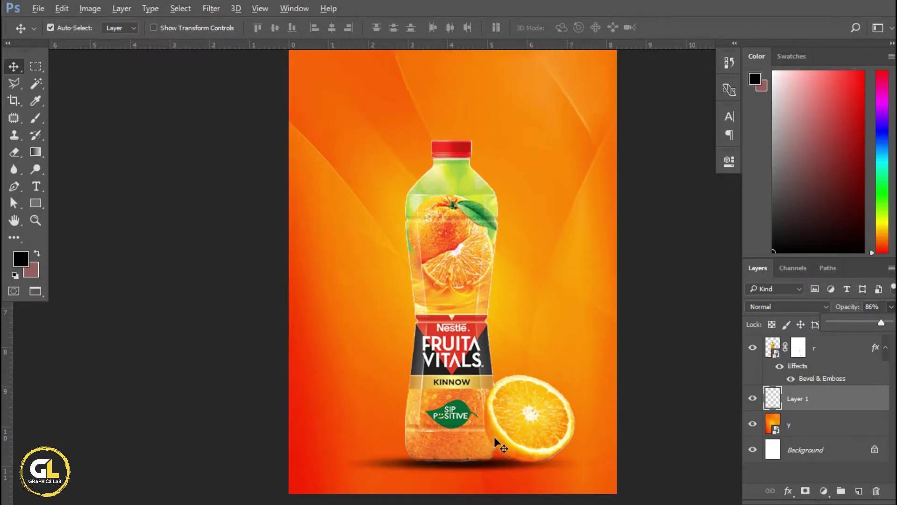
{"action": "scroll", "coordinate": [497, 442], "scroll_direction": "up", "scroll_amount": 2}
{"action": "scroll", "coordinate": [499, 444], "scroll_direction": "up", "scroll_amount": 2}
{"action": "scroll", "coordinate": [514, 442], "scroll_direction": "up", "scroll_amount": 1}
{"action": "scroll", "coordinate": [537, 437], "scroll_direction": "up", "scroll_amount": 1}
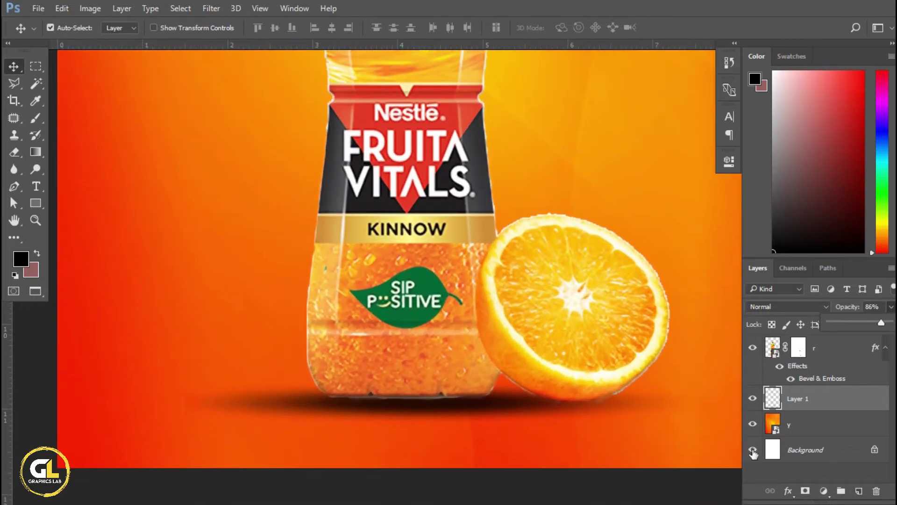
{"action": "left_click", "coordinate": [860, 492]}
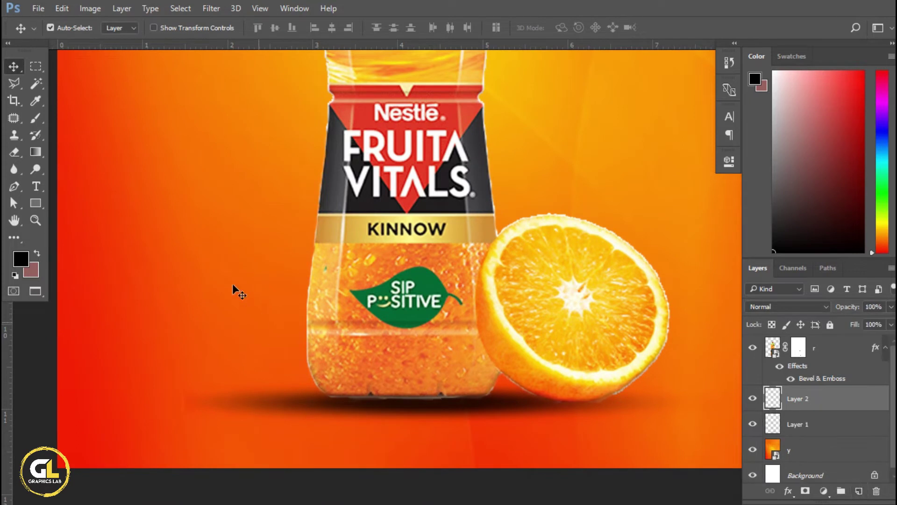
{"action": "left_click", "coordinate": [36, 118]}
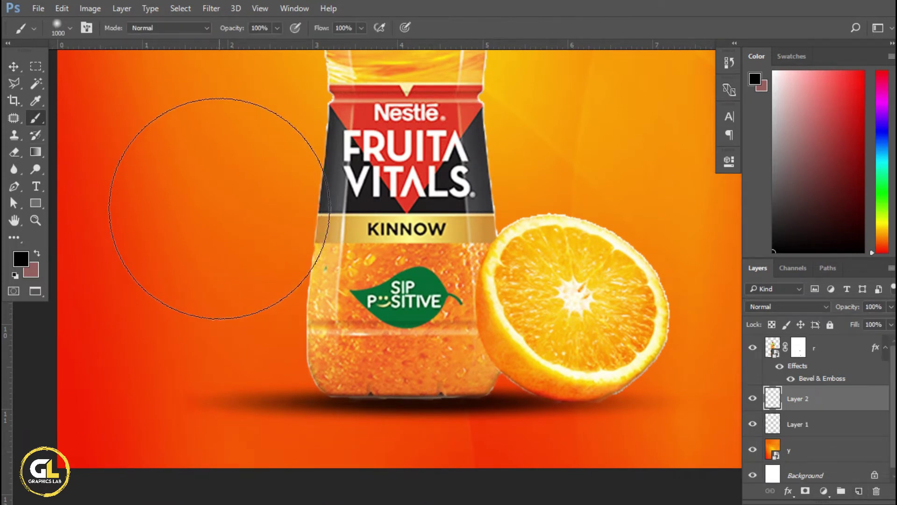
{"action": "key", "text": "bracketleft"}
{"action": "key", "text": "bracketleft"}
{"action": "key", "text": "bracketleft"}
{"action": "key", "text": "bracketleft"}
{"action": "key", "text": "bracketleft"}
{"action": "key", "text": "bracketleft"}
{"action": "key", "text": "bracketleft"}
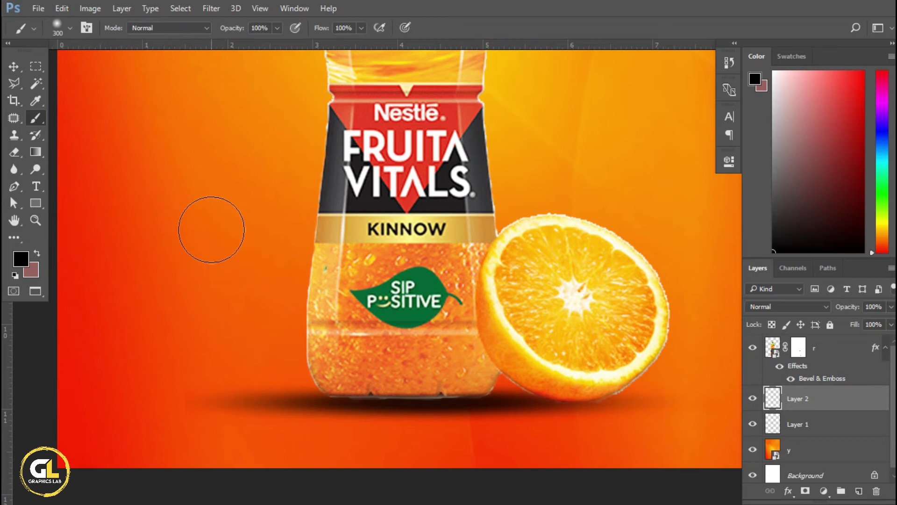
{"action": "left_click", "coordinate": [211, 229]}
Widen and flatten the dot into a shadow beneath the orange half, then fit the view.
{"action": "key", "text": "v"}
{"action": "key", "text": "ctrl+t"}
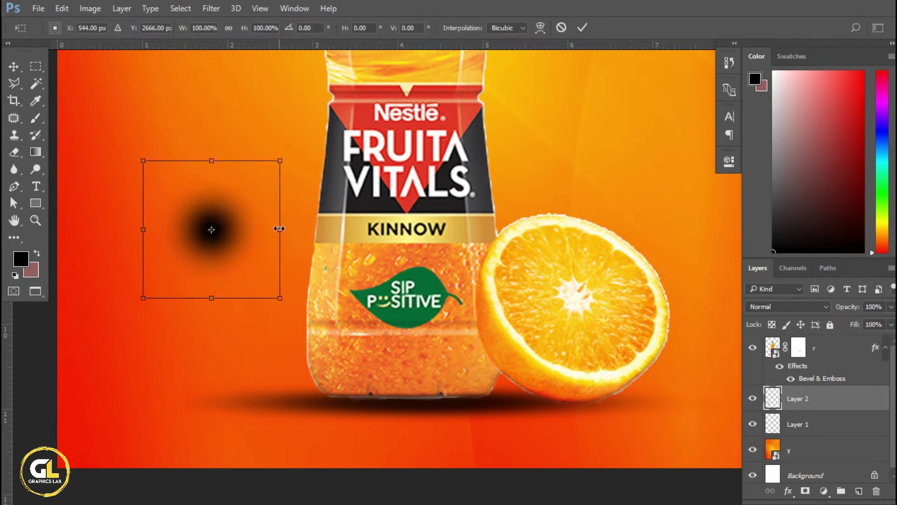
{"action": "left_click_drag", "start_coordinate": [279, 228], "coordinate": [306, 229]}
{"action": "mouse_move", "coordinate": [212, 297]}
{"action": "left_mouse_down"}
{"action": "mouse_move", "coordinate": [219, 248]}
{"action": "mouse_move", "coordinate": [585, 412]}
{"action": "left_mouse_up"}
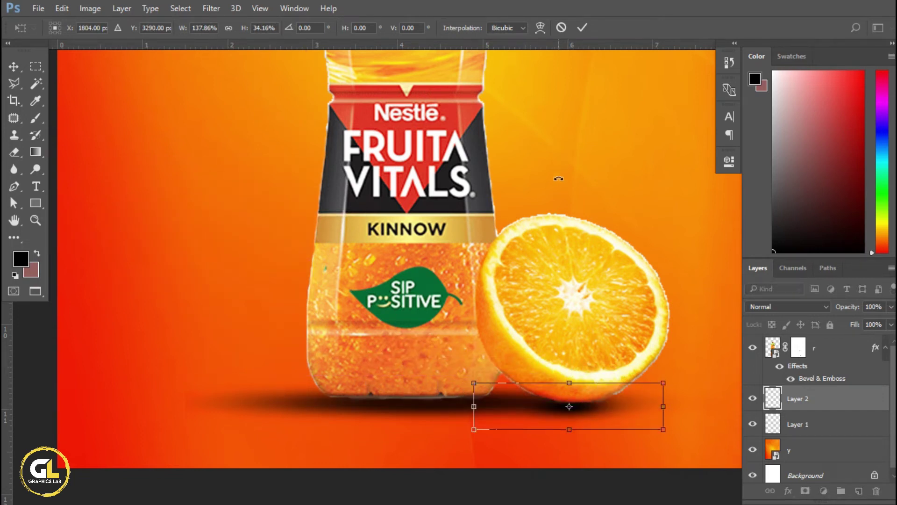
{"action": "left_click", "coordinate": [586, 27]}
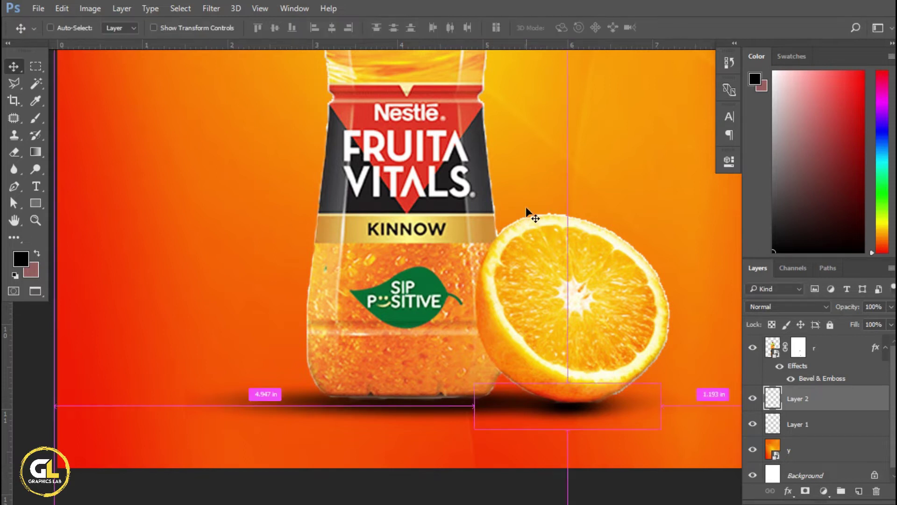
{"action": "key", "text": "ctrl+0"}
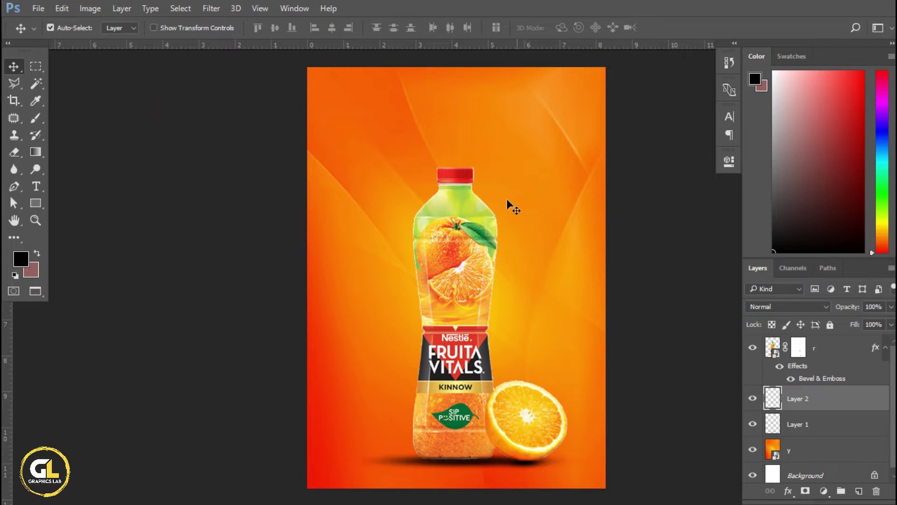
{"action": "left_click", "coordinate": [39, 8]}
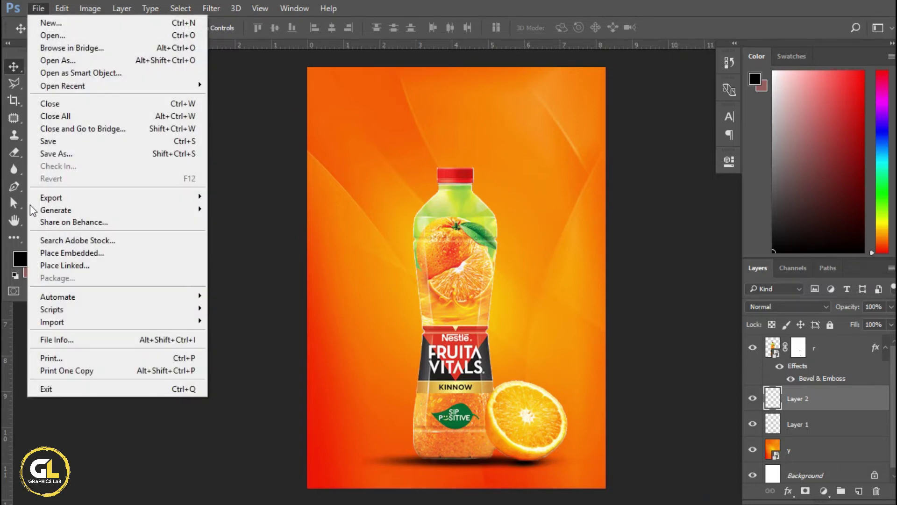
Place the whole orange image small, stack it above bottle layer r, and move it lower-left.
{"action": "left_click", "coordinate": [89, 253]}
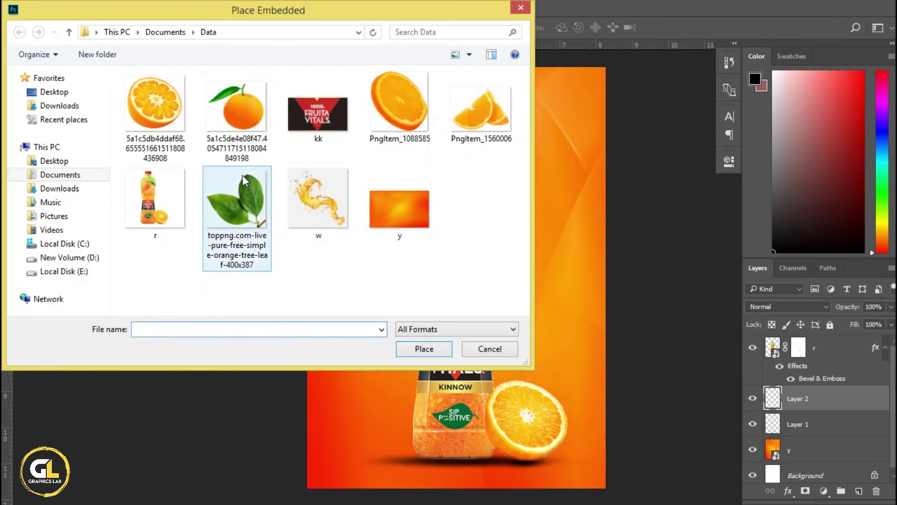
{"action": "double_click", "coordinate": [238, 114]}
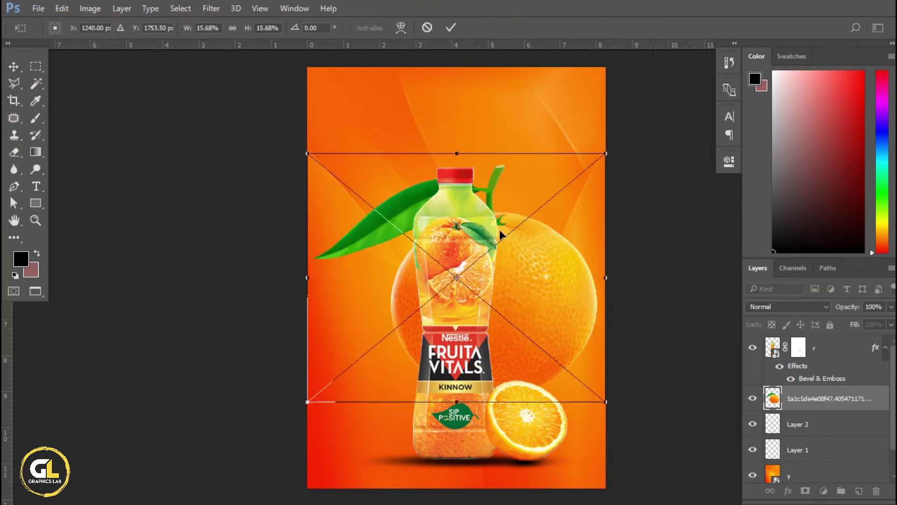
{"action": "left_click_drag", "start_coordinate": [605, 153], "coordinate": [532, 214]}
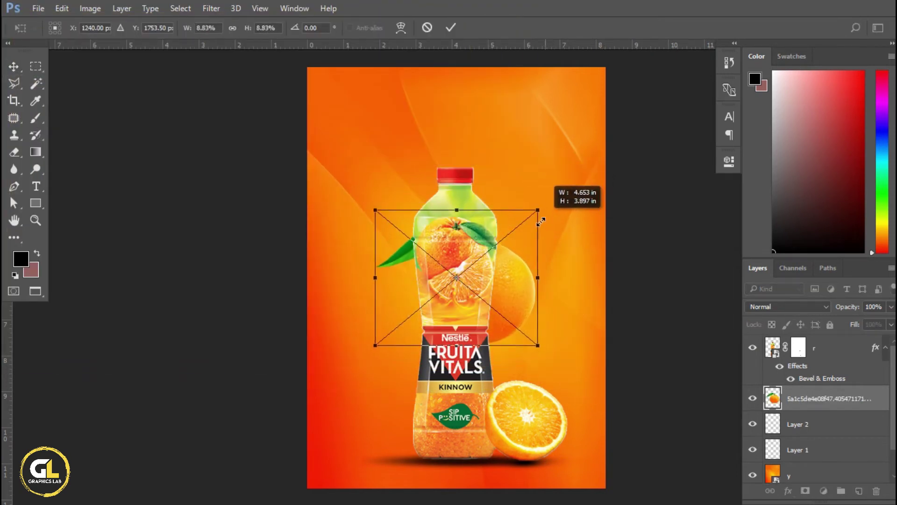
{"action": "left_click", "coordinate": [451, 28]}
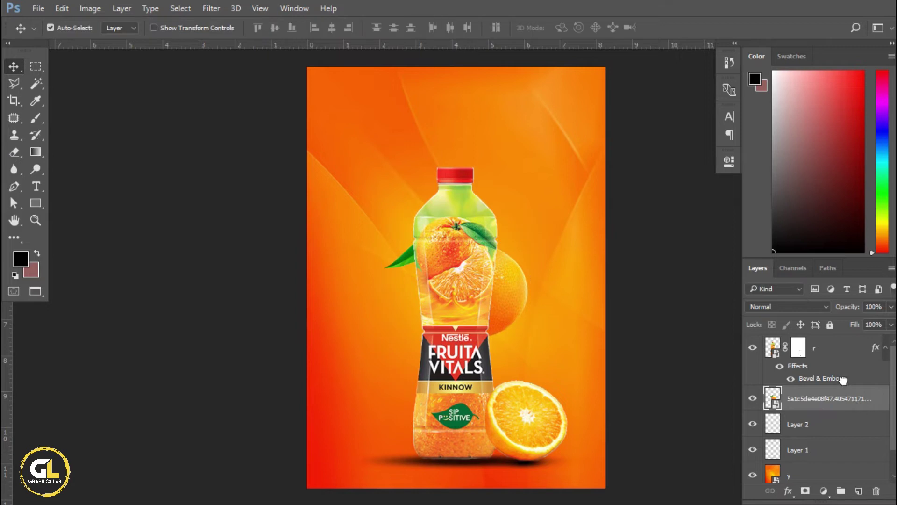
{"action": "left_click_drag", "start_coordinate": [830, 398], "coordinate": [827, 346]}
{"action": "left_click_drag", "start_coordinate": [526, 289], "coordinate": [358, 439]}
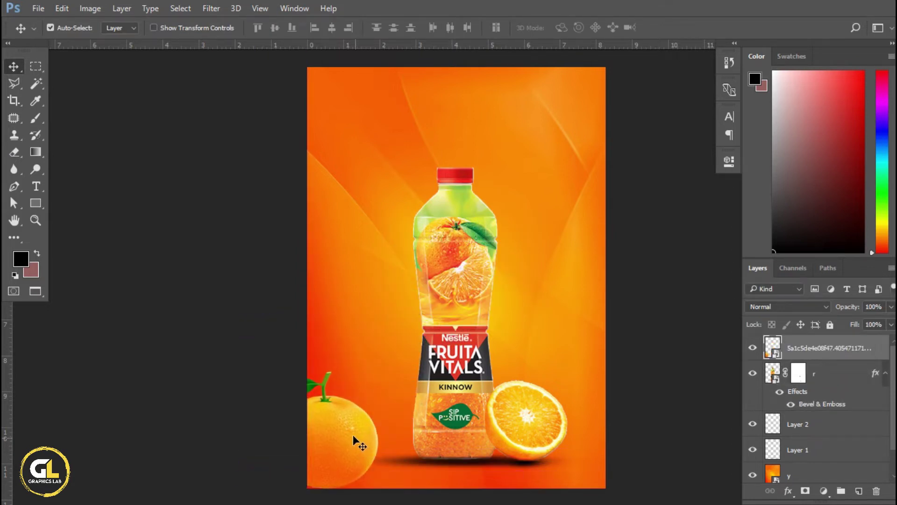
Mirror the orange horizontally and move it fully inside the poster.
{"action": "key", "text": "ctrl+t"}
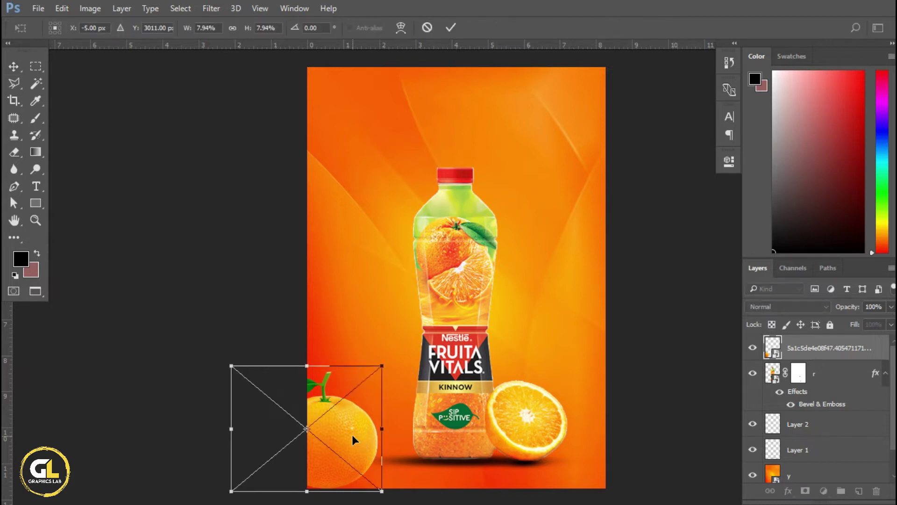
{"action": "right_click", "coordinate": [352, 435]}
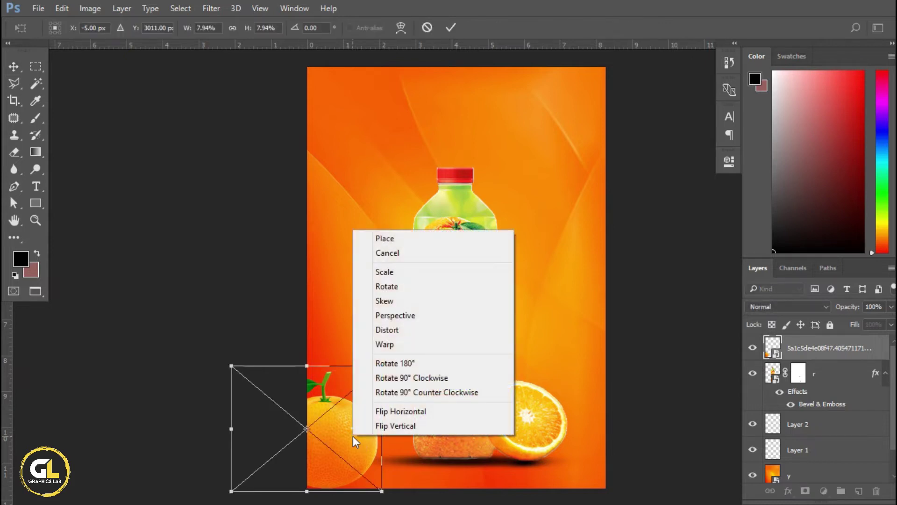
{"action": "left_click", "coordinate": [416, 426]}
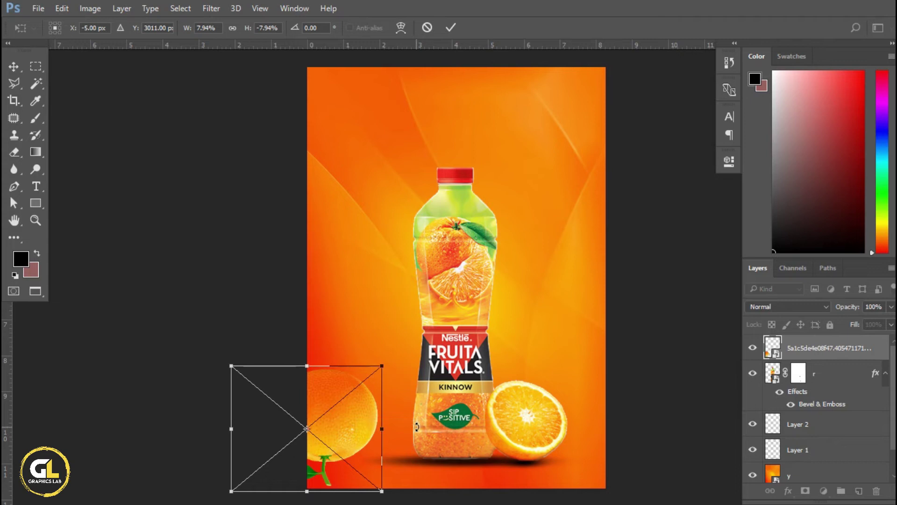
{"action": "key", "text": "ctrl+z"}
{"action": "right_click", "coordinate": [357, 428]}
{"action": "left_click", "coordinate": [398, 403]}
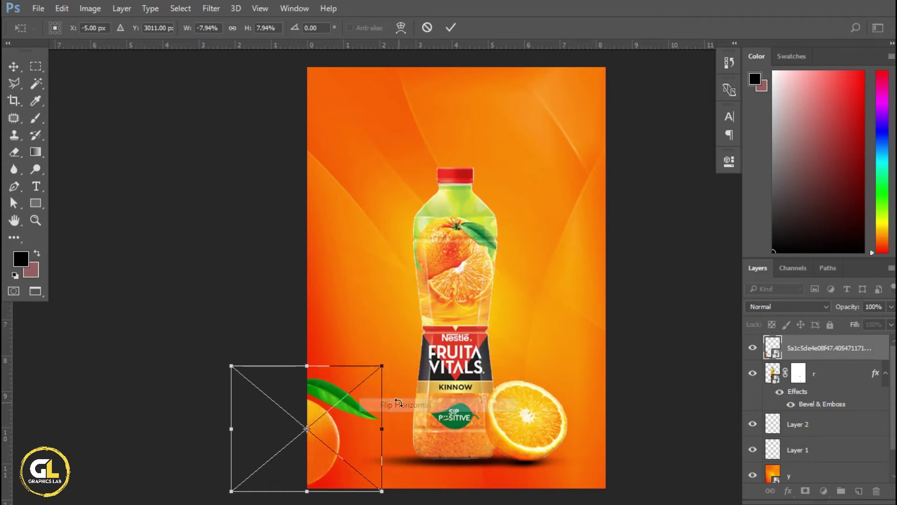
{"action": "left_click", "coordinate": [451, 27]}
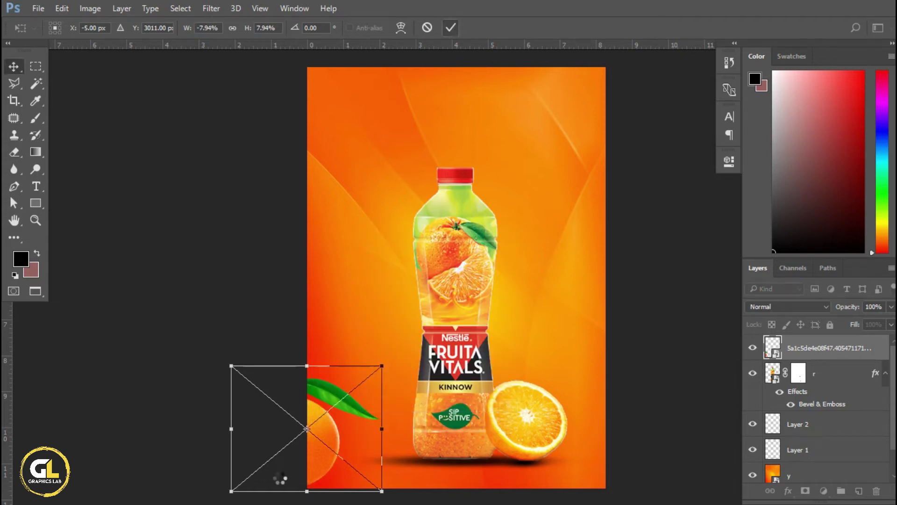
{"action": "left_click_drag", "start_coordinate": [312, 452], "coordinate": [342, 459]}
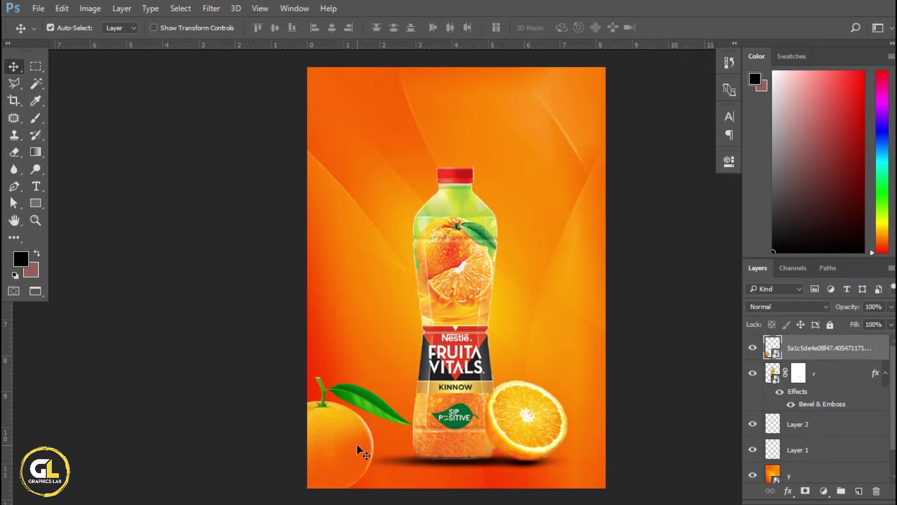
Shrink the orange slightly, tilt it about -9°, tuck it into the bottom-left corner, and fit the view.
{"action": "scroll", "coordinate": [380, 433], "scroll_direction": "down", "scroll_amount": 1}
{"action": "scroll", "coordinate": [381, 430], "scroll_direction": "up", "scroll_amount": 2, "text": "alt"}
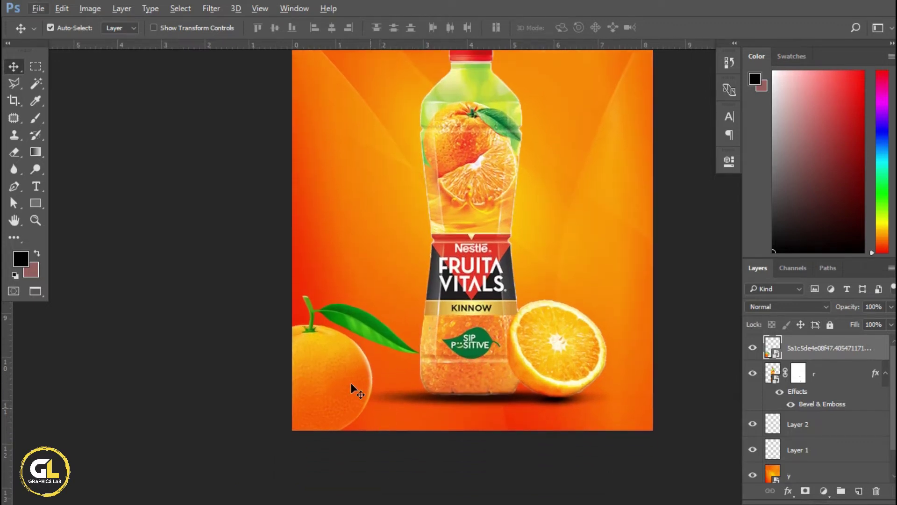
{"action": "key", "text": "ctrl+t"}
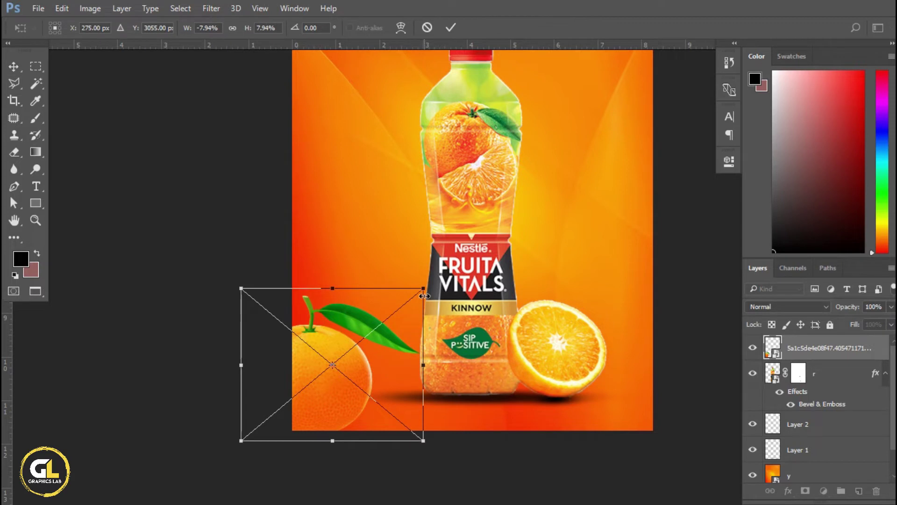
{"action": "left_click_drag", "start_coordinate": [416, 294], "coordinate": [405, 303]}
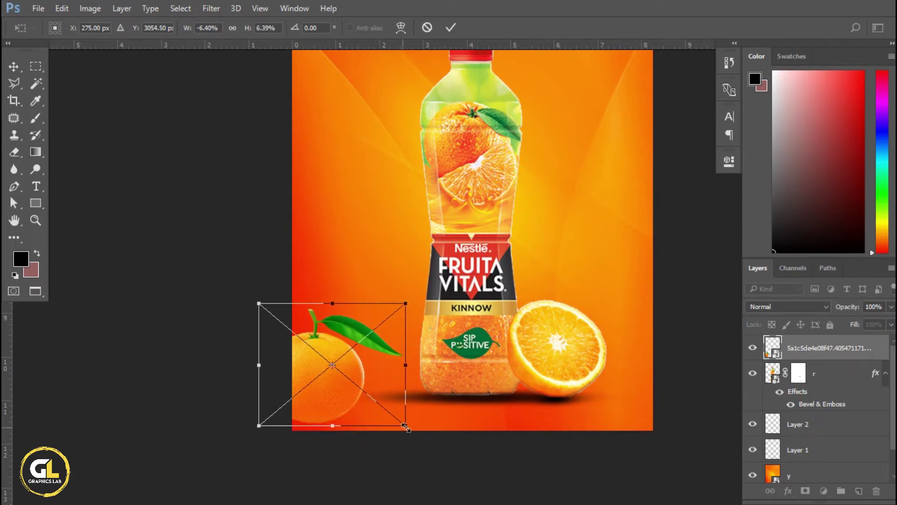
{"action": "left_click_drag", "start_coordinate": [413, 435], "coordinate": [427, 416]}
{"action": "left_click_drag", "start_coordinate": [337, 394], "coordinate": [335, 411]}
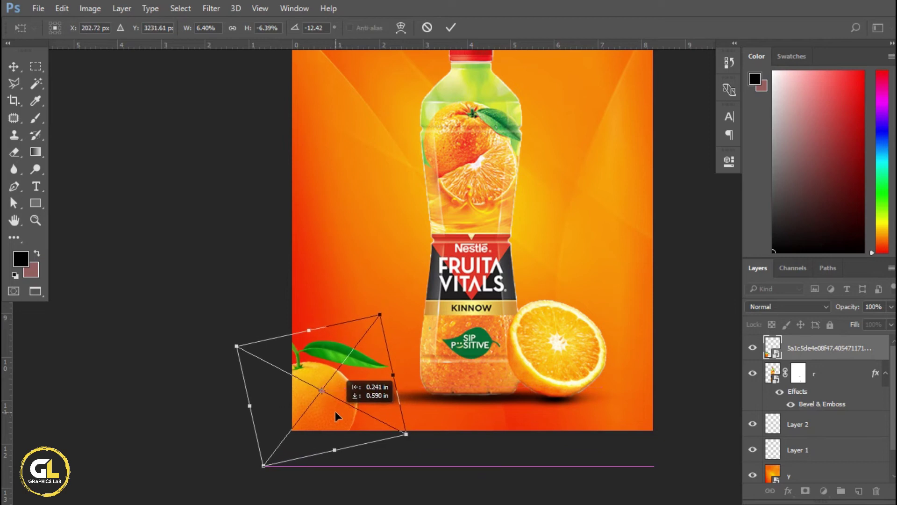
{"action": "left_click_drag", "start_coordinate": [416, 440], "coordinate": [413, 449]}
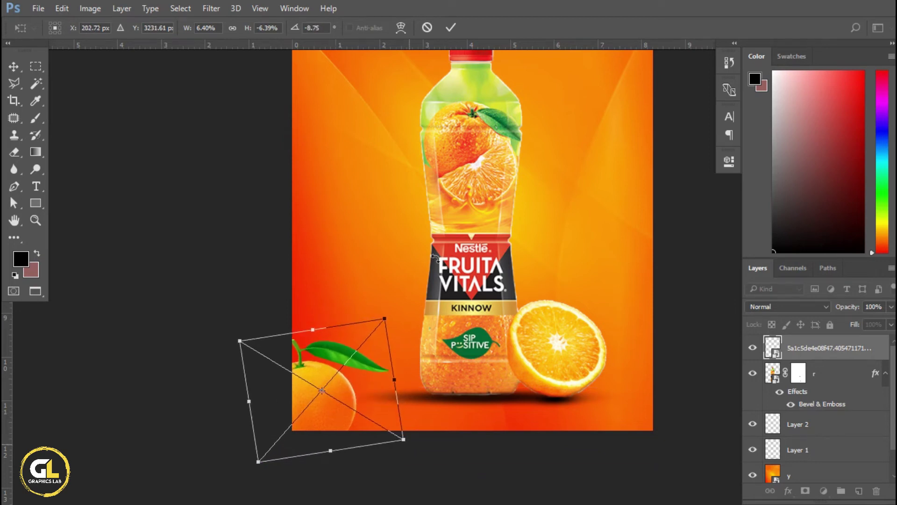
{"action": "left_click", "coordinate": [452, 24]}
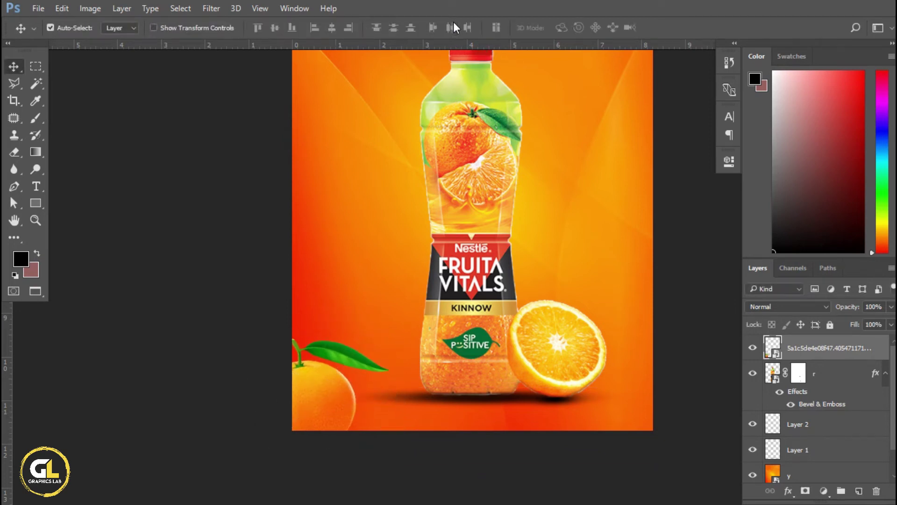
{"action": "key", "text": "ctrl+0"}
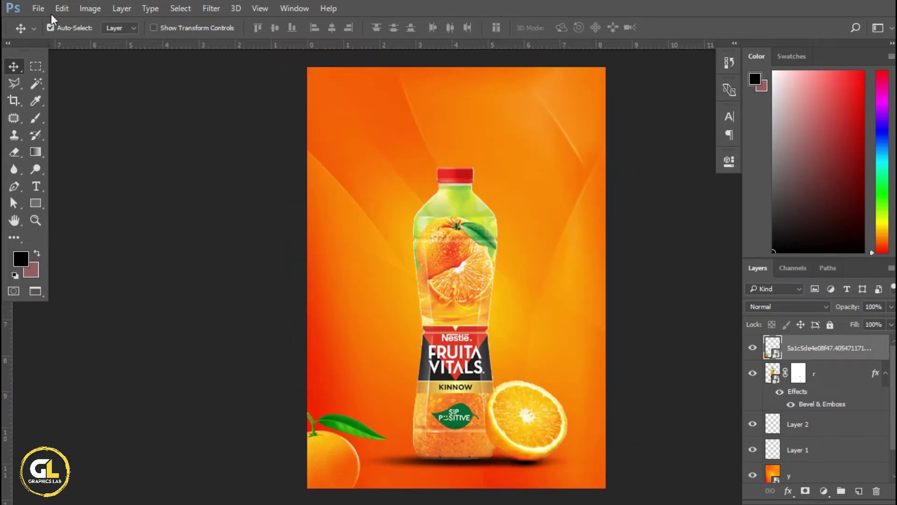
Place the orange slice image as an embedded layer, shrunk to about 38%.
{"action": "left_click", "coordinate": [38, 8]}
{"action": "left_click", "coordinate": [111, 254]}
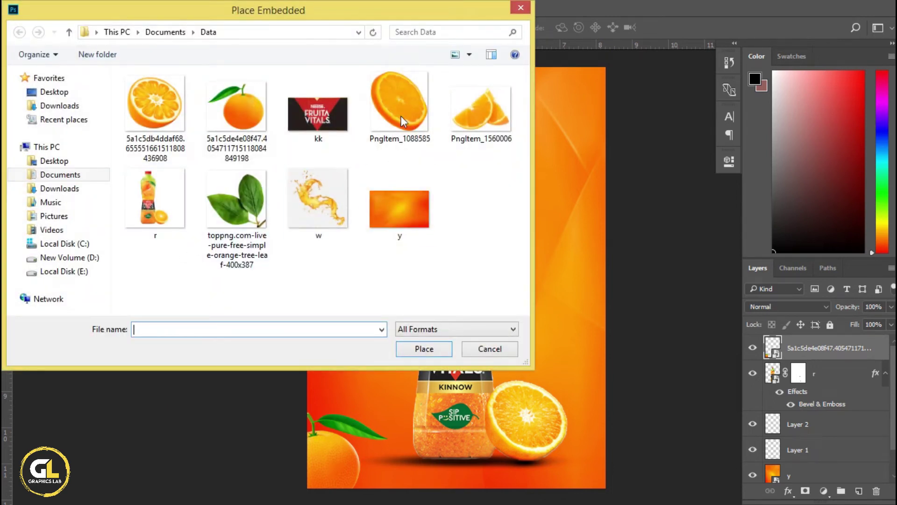
{"action": "double_click", "coordinate": [405, 91]}
{"action": "left_click_drag", "start_coordinate": [606, 122], "coordinate": [509, 223]}
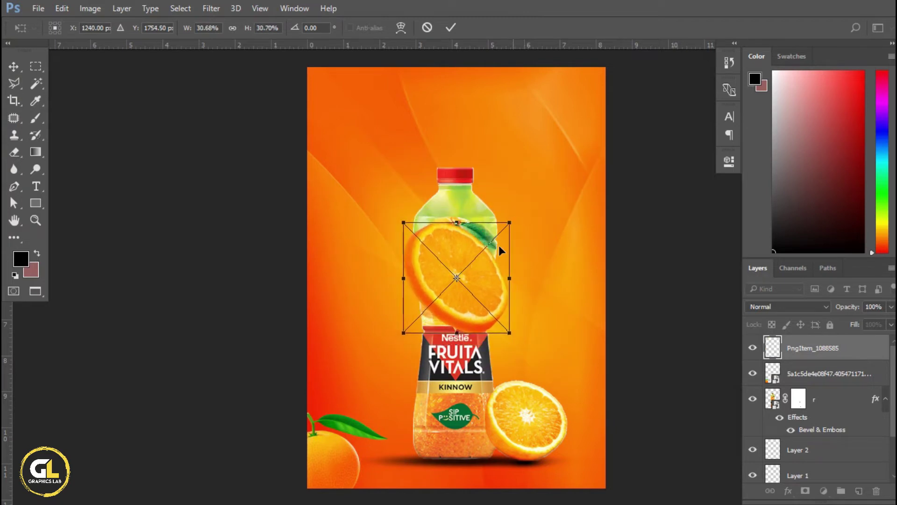
Flip the slice horizontally, move it to the top-right corner, and scale it to about 26.8%.
{"action": "right_click", "coordinate": [482, 286]}
{"action": "left_click", "coordinate": [529, 260]}
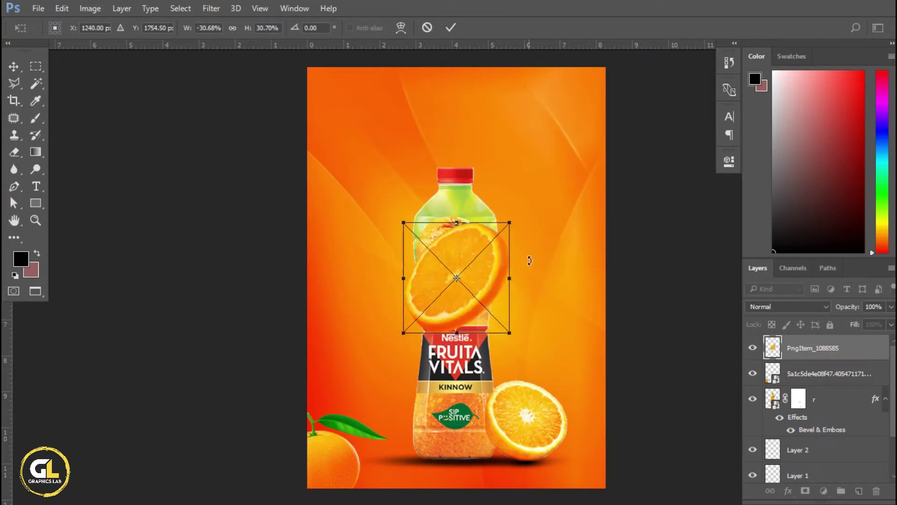
{"action": "left_click", "coordinate": [451, 27]}
{"action": "left_click_drag", "start_coordinate": [483, 265], "coordinate": [609, 85]}
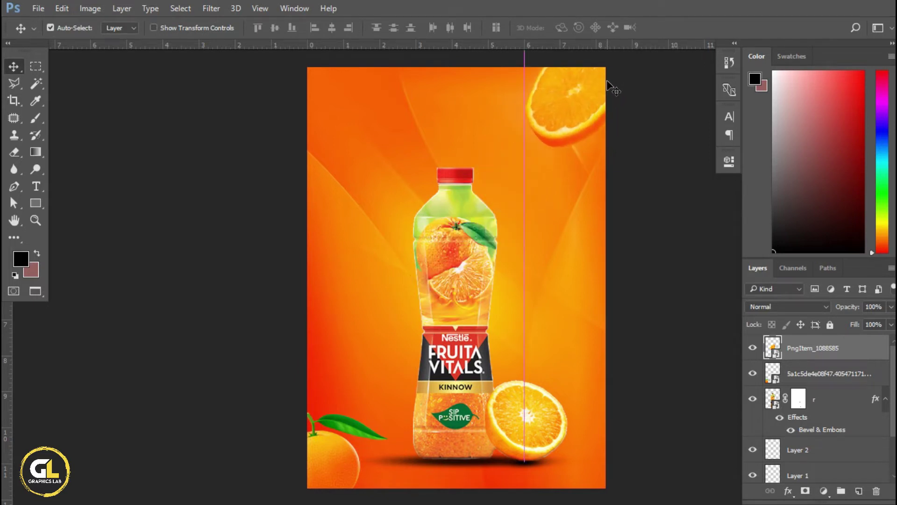
{"action": "key", "text": "ctrl+t"}
{"action": "left_click_drag", "start_coordinate": [635, 150], "coordinate": [624, 140]}
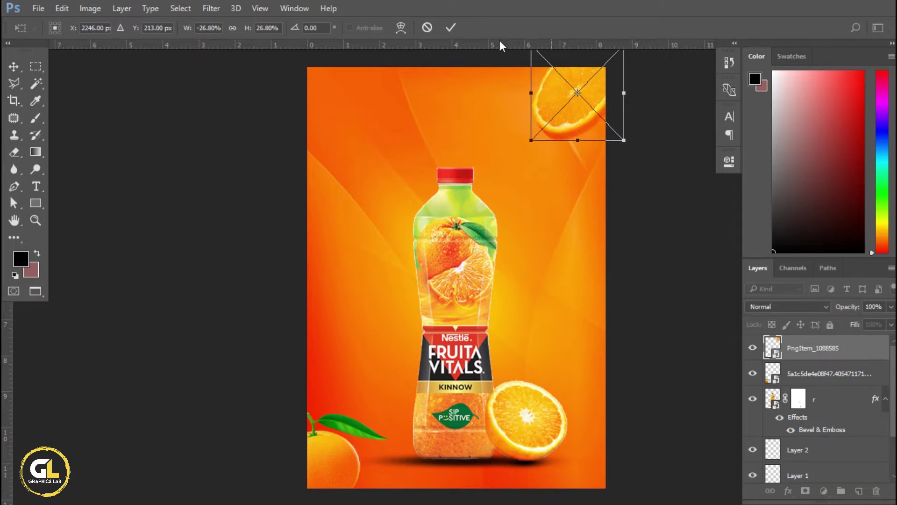
{"action": "left_click", "coordinate": [450, 28]}
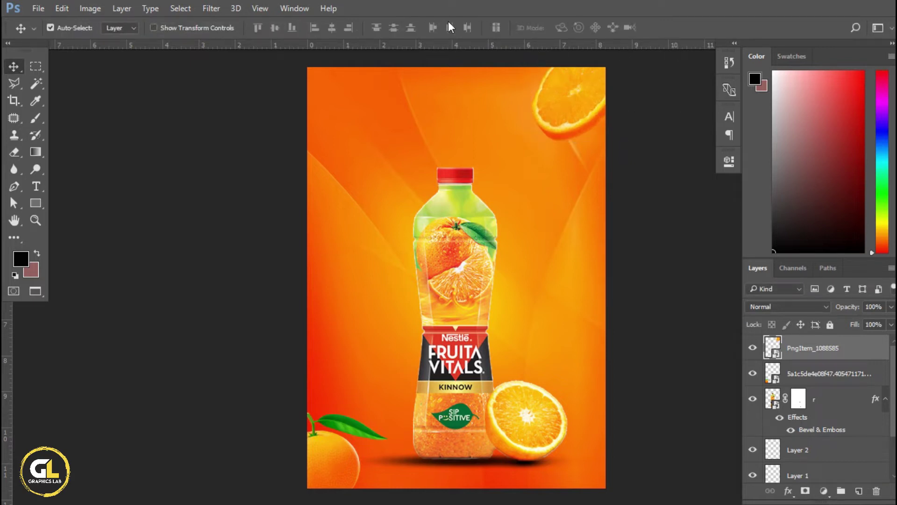
Place a second orange slice at about 5.4% beside the bottle's upper left.
{"action": "left_click", "coordinate": [39, 8]}
{"action": "left_click", "coordinate": [117, 253]}
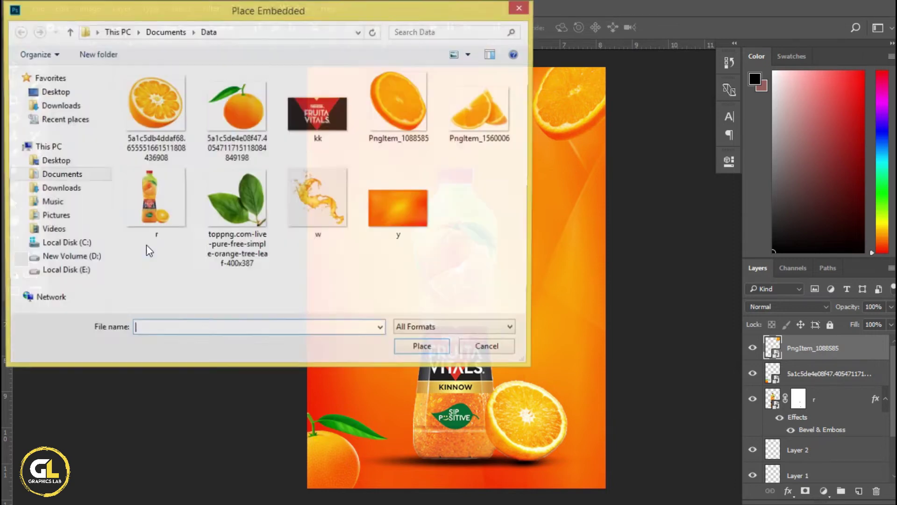
{"action": "double_click", "coordinate": [158, 113]}
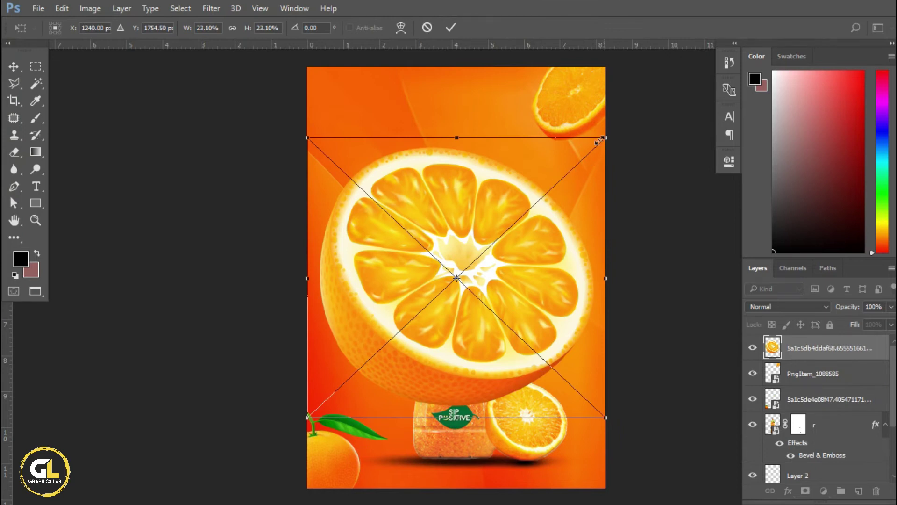
{"action": "left_click_drag", "start_coordinate": [599, 141], "coordinate": [500, 224]}
{"action": "left_click_drag", "start_coordinate": [491, 299], "coordinate": [363, 138]}
{"action": "left_click_drag", "start_coordinate": [417, 114], "coordinate": [403, 130]}
{"action": "left_click_drag", "start_coordinate": [391, 164], "coordinate": [388, 171]}
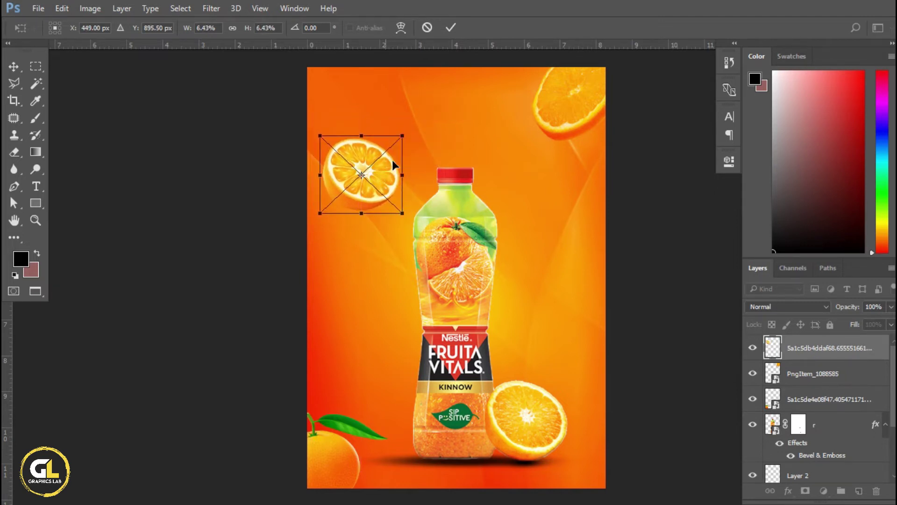
{"action": "left_click_drag", "start_coordinate": [403, 136], "coordinate": [398, 140]}
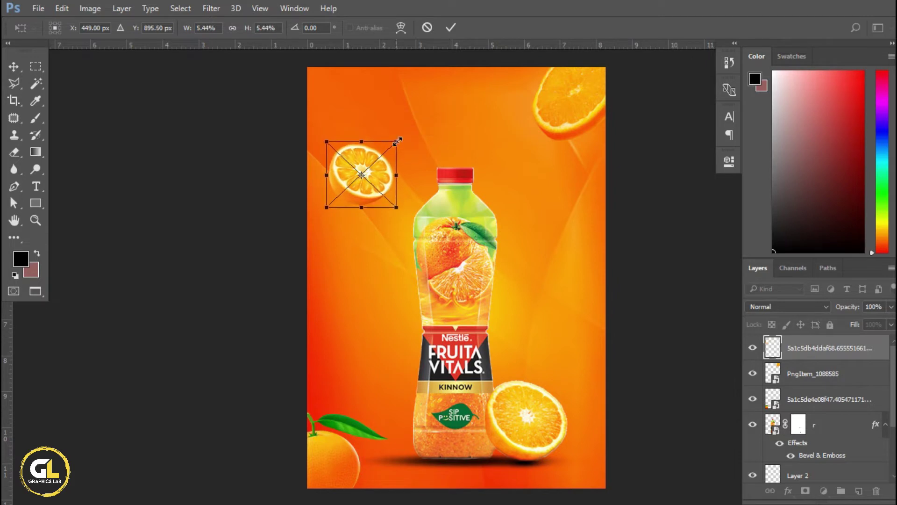
{"action": "left_click", "coordinate": [451, 26]}
Shrink the top-right slice to about 22.9% and nudge the small left slice down-left.
{"action": "left_click", "coordinate": [552, 112]}
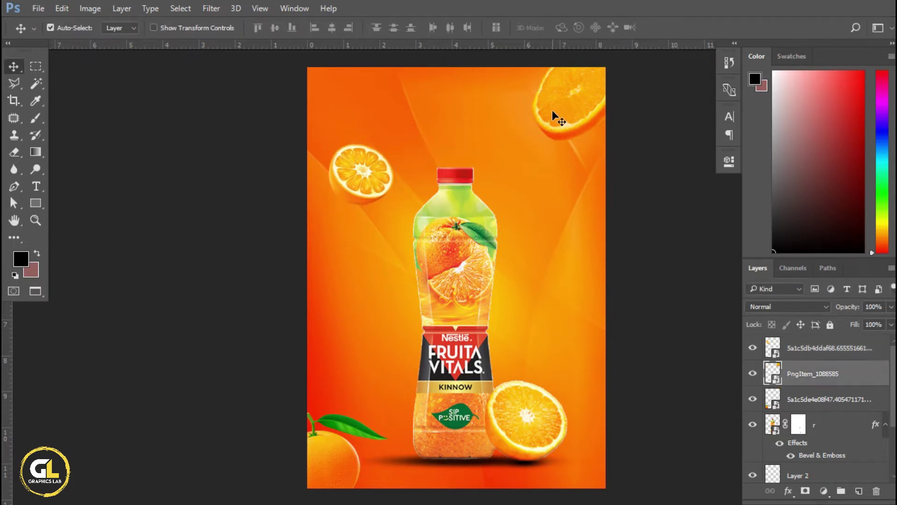
{"action": "key", "text": "ctrl+t"}
{"action": "left_click_drag", "start_coordinate": [625, 140], "coordinate": [616, 133]}
{"action": "mouse_move", "coordinate": [599, 97]}
{"action": "left_mouse_down"}
{"action": "mouse_move", "coordinate": [590, 91]}
{"action": "mouse_move", "coordinate": [604, 91]}
{"action": "left_mouse_up"}
{"action": "left_click", "coordinate": [453, 21]}
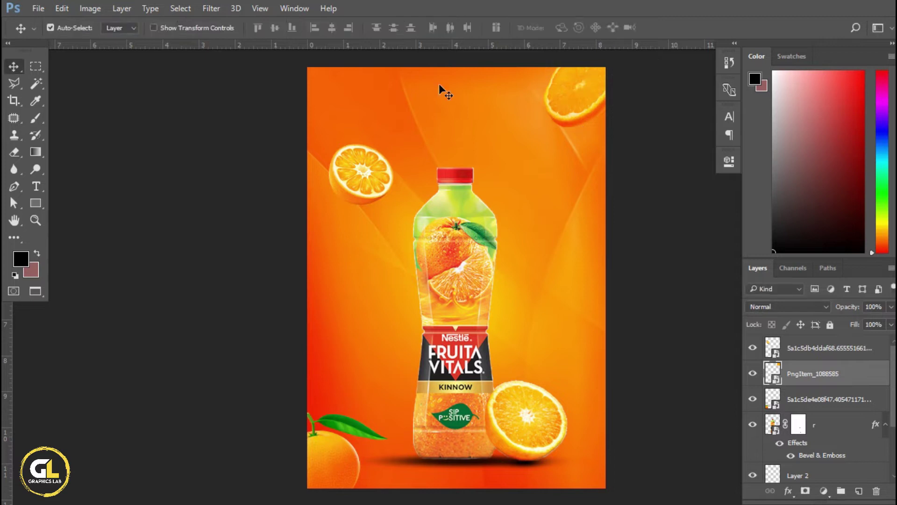
{"action": "left_click_drag", "start_coordinate": [370, 166], "coordinate": [363, 178]}
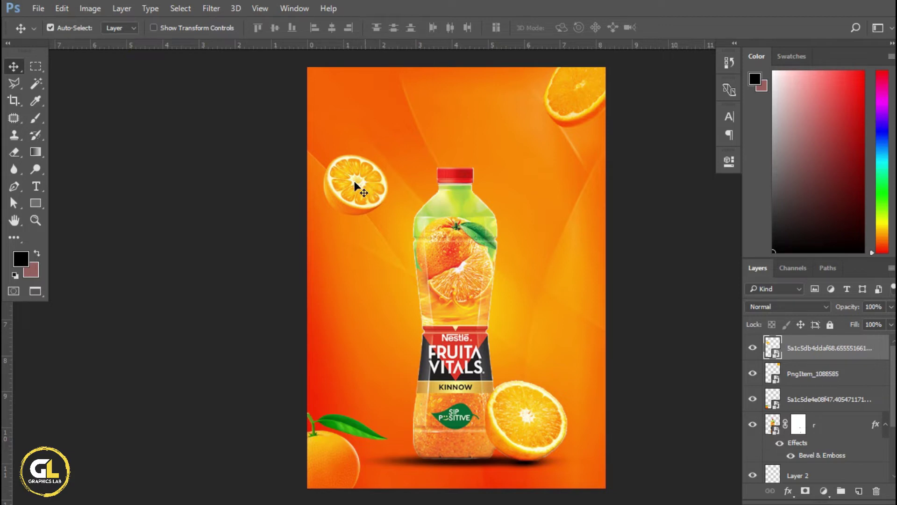
{"action": "left_click", "coordinate": [39, 8]}
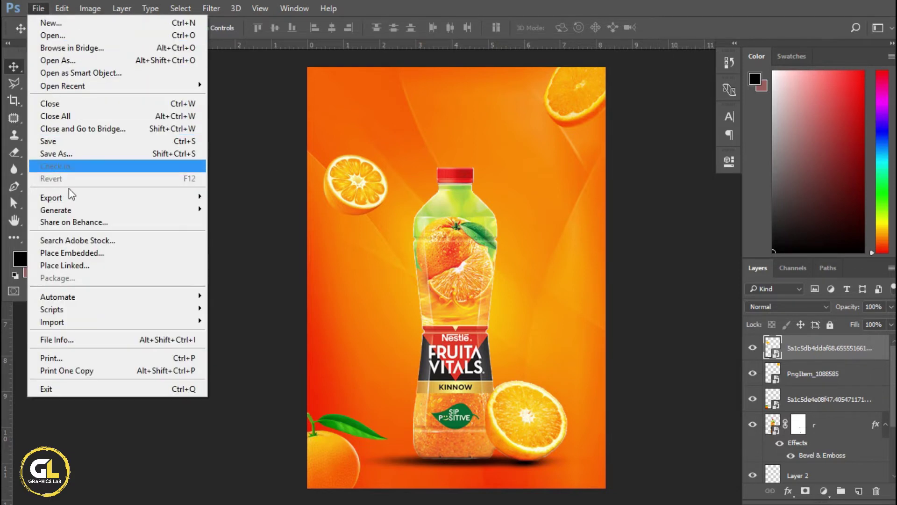
Place the leaf image at about 14%, rotated to about 104°, on the poster's left edge.
{"action": "left_click", "coordinate": [109, 254]}
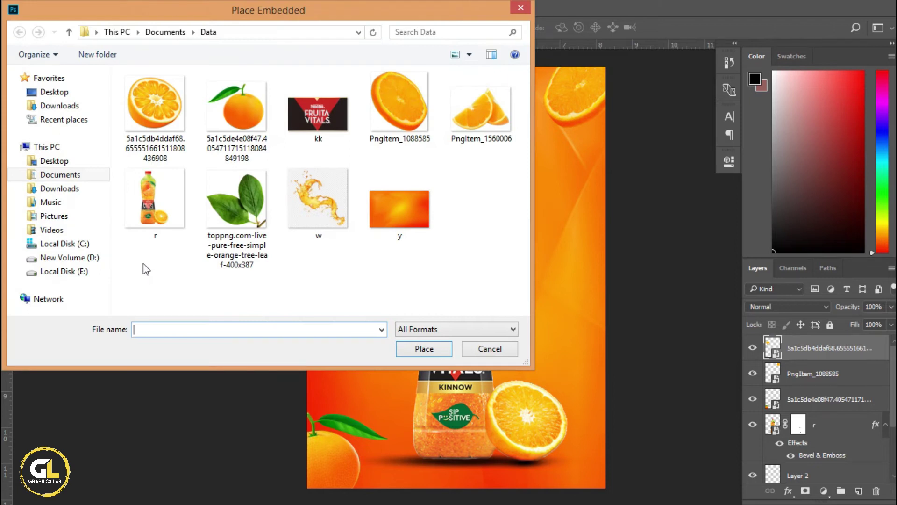
{"action": "double_click", "coordinate": [246, 205]}
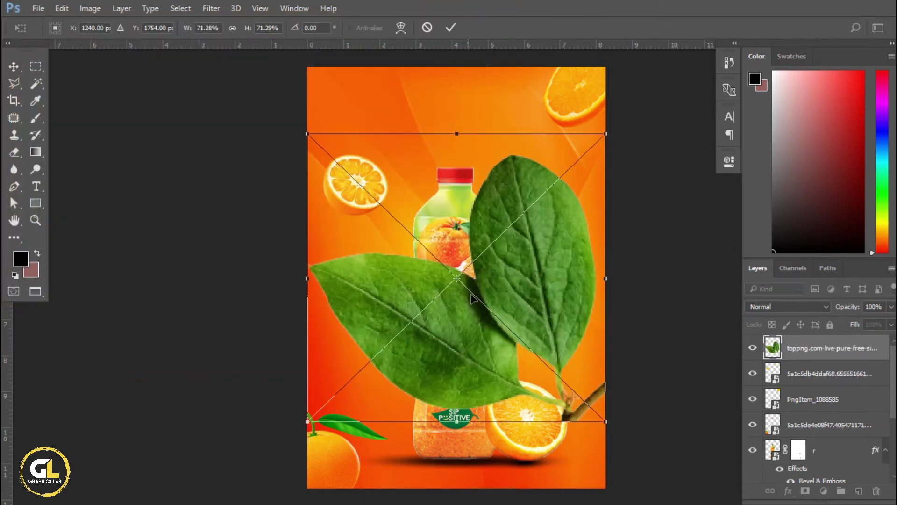
{"action": "mouse_move", "coordinate": [607, 132]}
{"action": "left_mouse_down"}
{"action": "mouse_move", "coordinate": [509, 234]}
{"action": "mouse_move", "coordinate": [508, 289]}
{"action": "mouse_move", "coordinate": [460, 234]}
{"action": "left_mouse_up"}
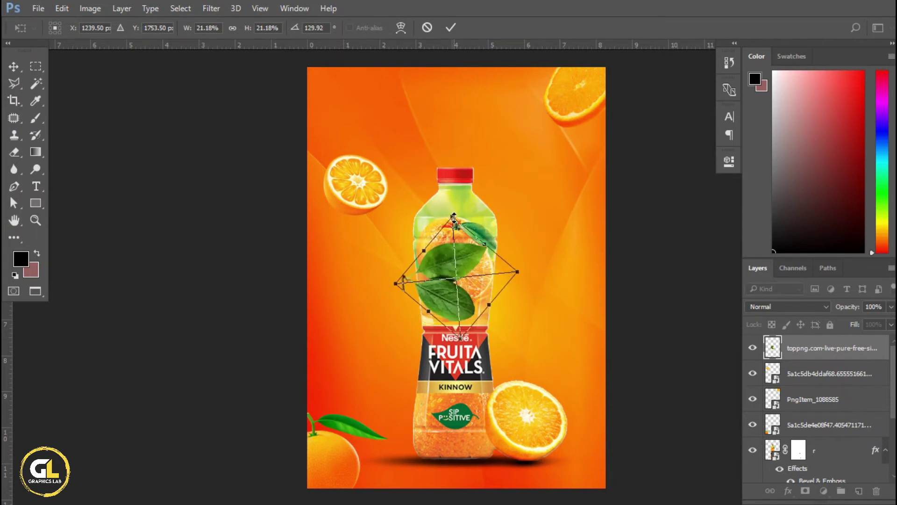
{"action": "left_click_drag", "start_coordinate": [453, 216], "coordinate": [455, 236]}
{"action": "left_click_drag", "start_coordinate": [459, 271], "coordinate": [322, 292]}
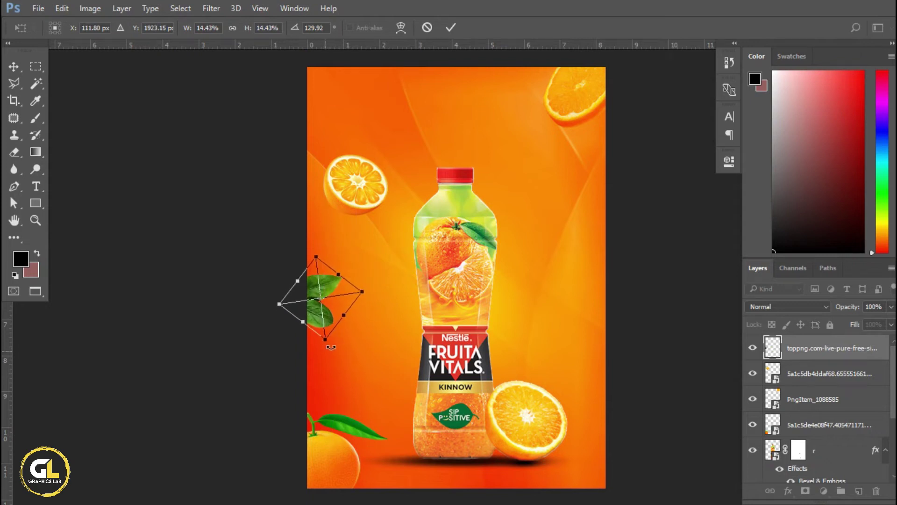
{"action": "mouse_move", "coordinate": [331, 347]}
{"action": "left_mouse_down"}
{"action": "mouse_move", "coordinate": [349, 308]}
{"action": "mouse_move", "coordinate": [337, 290]}
{"action": "left_mouse_up"}
{"action": "left_click_drag", "start_coordinate": [354, 336], "coordinate": [360, 331]}
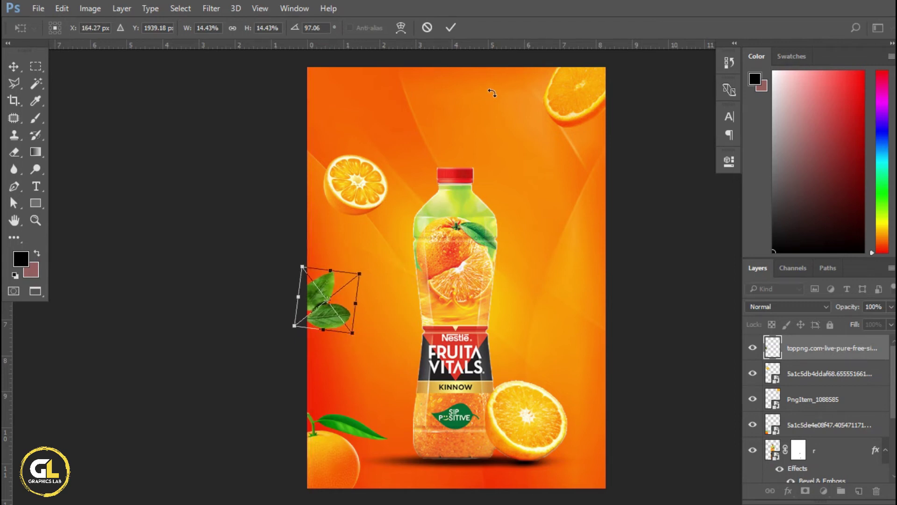
{"action": "left_click", "coordinate": [451, 28]}
Copy the leaf to the right edge with a new angle, and another copy to the bottom-right corner.
{"action": "left_click_drag", "start_coordinate": [329, 275], "coordinate": [538, 252]}
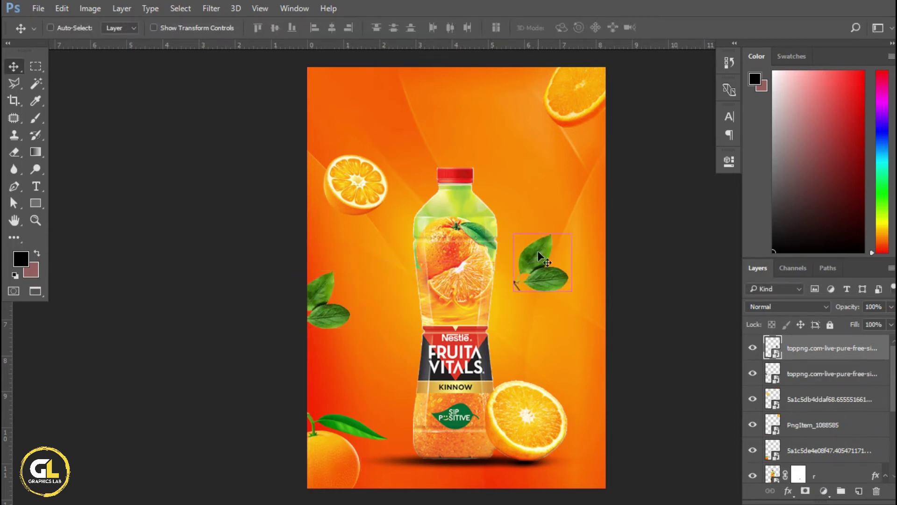
{"action": "key", "text": "ctrl+t"}
{"action": "mouse_move", "coordinate": [572, 306]}
{"action": "left_mouse_down"}
{"action": "mouse_move", "coordinate": [578, 235]}
{"action": "mouse_move", "coordinate": [579, 282]}
{"action": "mouse_move", "coordinate": [563, 273]}
{"action": "mouse_move", "coordinate": [600, 267]}
{"action": "left_mouse_up"}
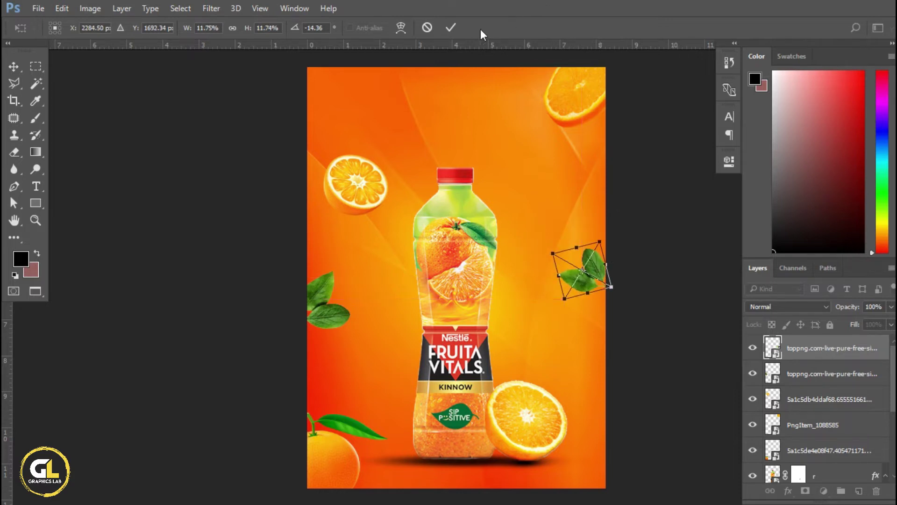
{"action": "left_click", "coordinate": [450, 27]}
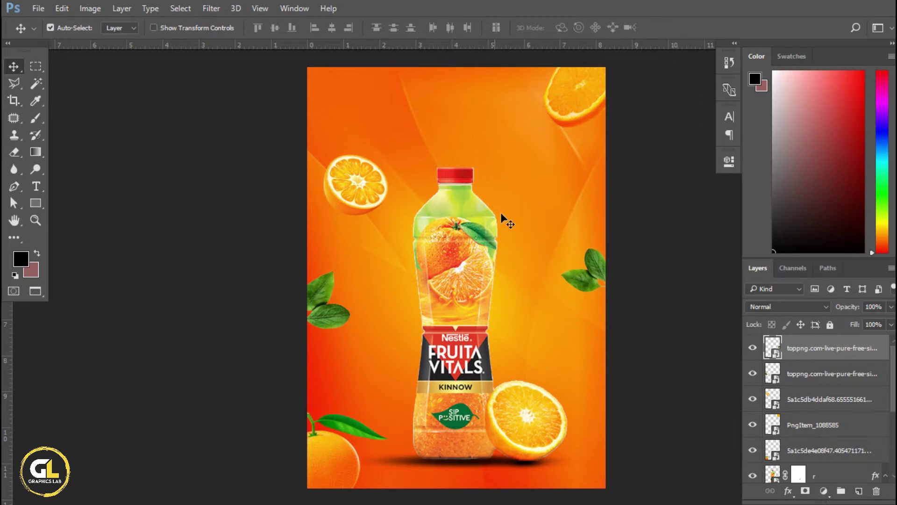
{"action": "scroll", "coordinate": [514, 220], "scroll_direction": "down", "scroll_amount": 3}
{"action": "mouse_move", "coordinate": [596, 228]}
{"action": "left_mouse_down"}
{"action": "mouse_move", "coordinate": [608, 432]}
{"action": "mouse_move", "coordinate": [597, 427]}
{"action": "left_mouse_up"}
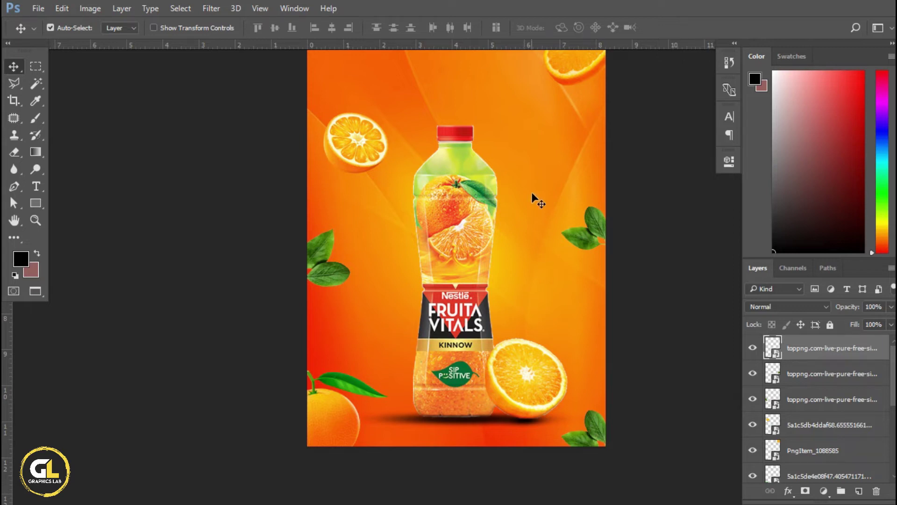
{"action": "scroll", "coordinate": [653, 164], "scroll_direction": "up", "scroll_amount": 2}
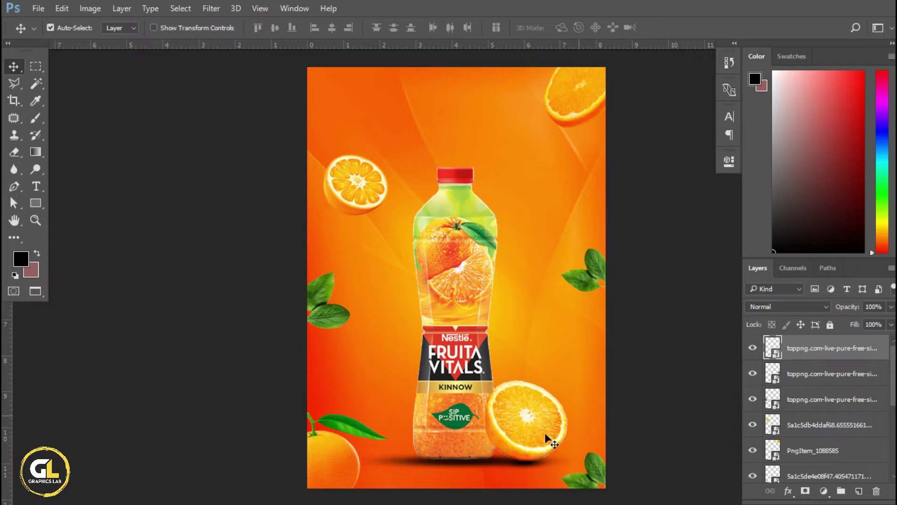
Select the bottle layers r, Layer 1 and Layer 2, and nudge them upward.
{"action": "left_click", "coordinate": [520, 464]}
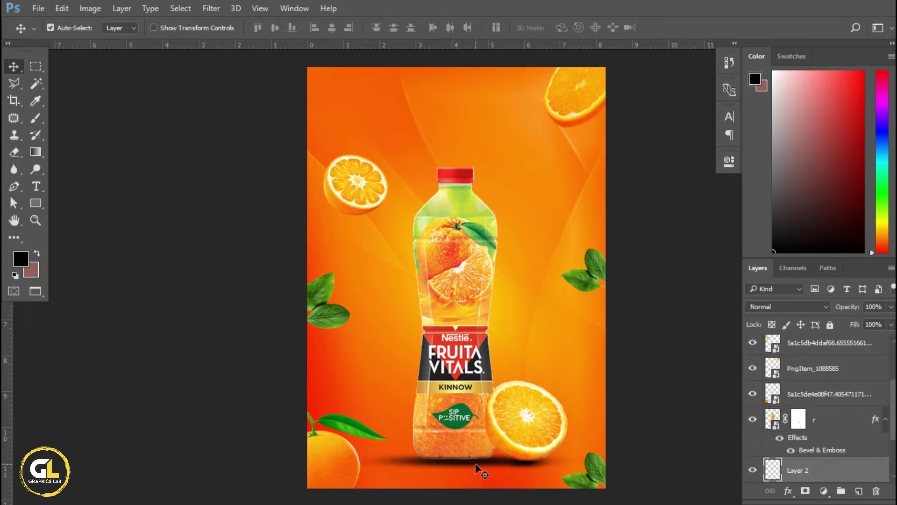
{"action": "left_click", "coordinate": [586, 401]}
{"action": "left_click", "coordinate": [443, 325]}
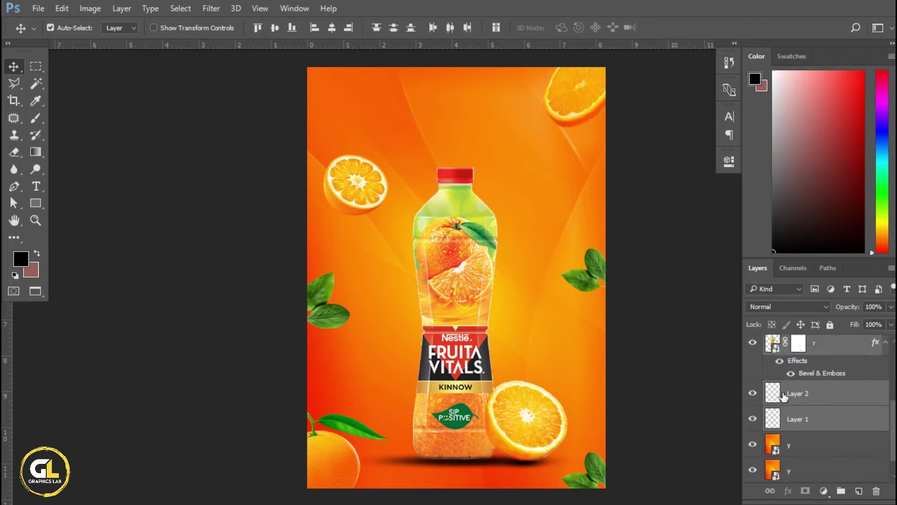
{"action": "key", "text": "shift+Up"}
{"action": "key", "text": "shift+Up"}
{"action": "key", "text": "shift+Up"}
{"action": "key", "text": "shift+Up"}
{"action": "key", "text": "Up"}
{"action": "key", "text": "Up"}
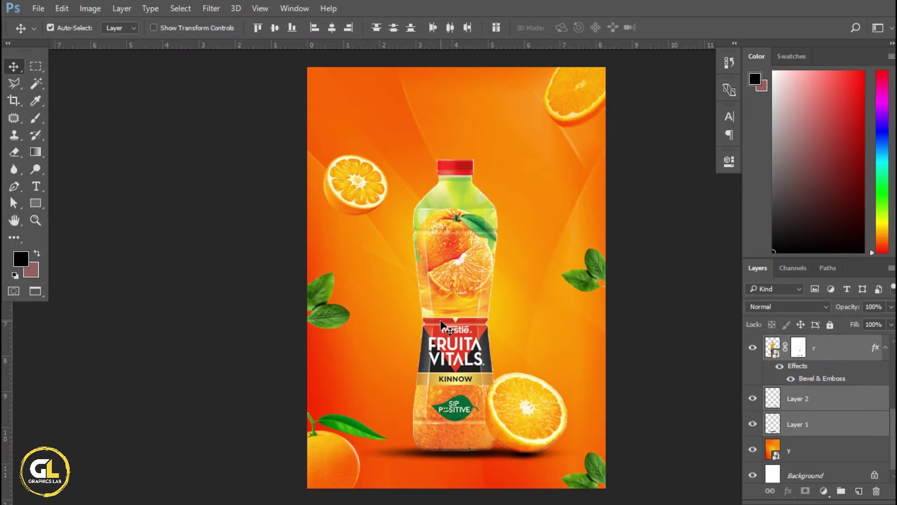
{"action": "left_click", "coordinate": [662, 320]}
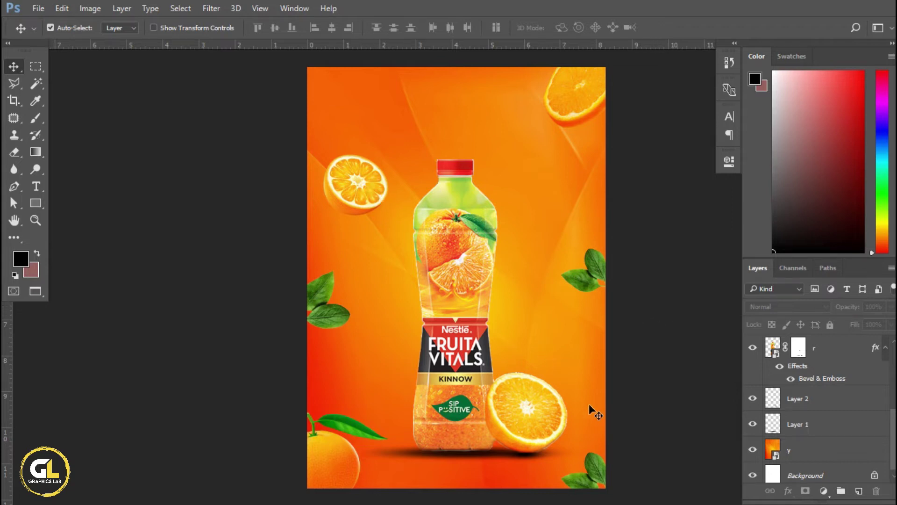
Duplicate the right-edge leaf below bottle layer r, rotated and tucked above the orange half.
{"action": "left_click", "coordinate": [586, 284]}
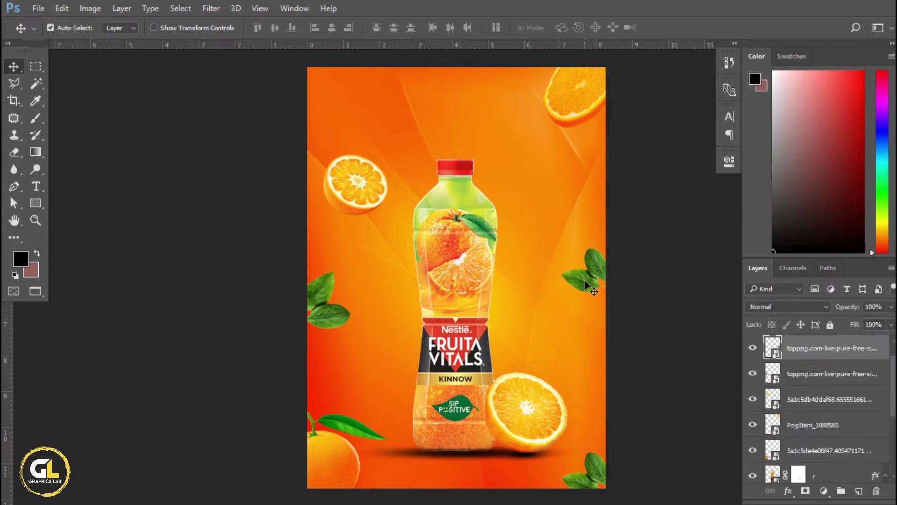
{"action": "left_click_drag", "start_coordinate": [581, 298], "coordinate": [512, 379]}
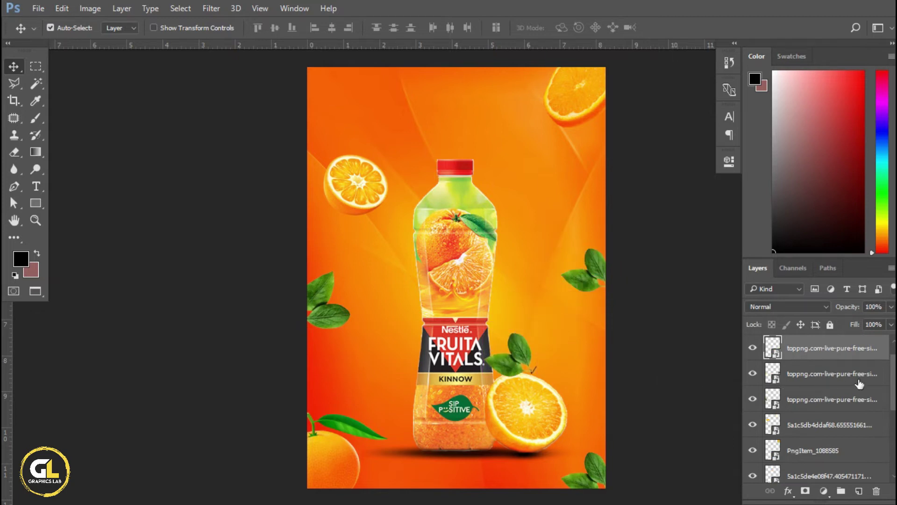
{"action": "mouse_move", "coordinate": [869, 364]}
{"action": "left_mouse_down"}
{"action": "mouse_move", "coordinate": [870, 500]}
{"action": "mouse_move", "coordinate": [839, 419]}
{"action": "left_mouse_up"}
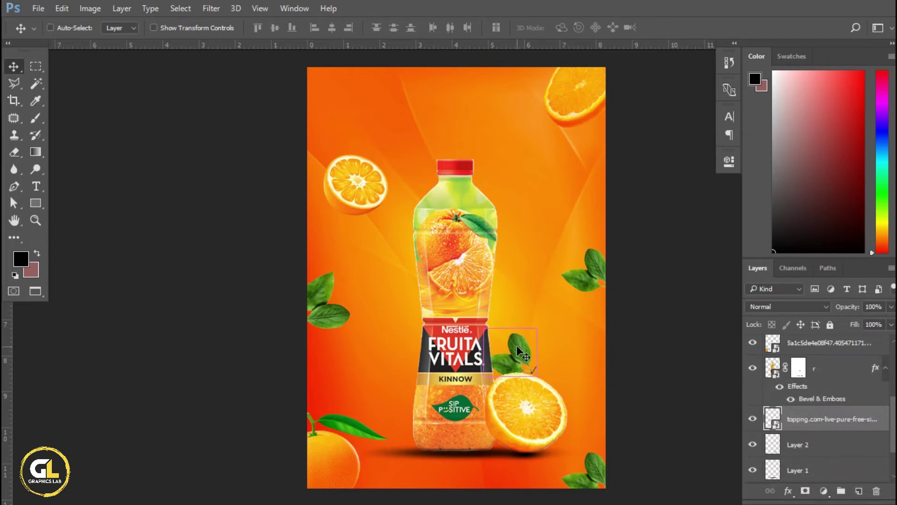
{"action": "key", "text": "ctrl+t"}
{"action": "left_click_drag", "start_coordinate": [533, 319], "coordinate": [533, 321]}
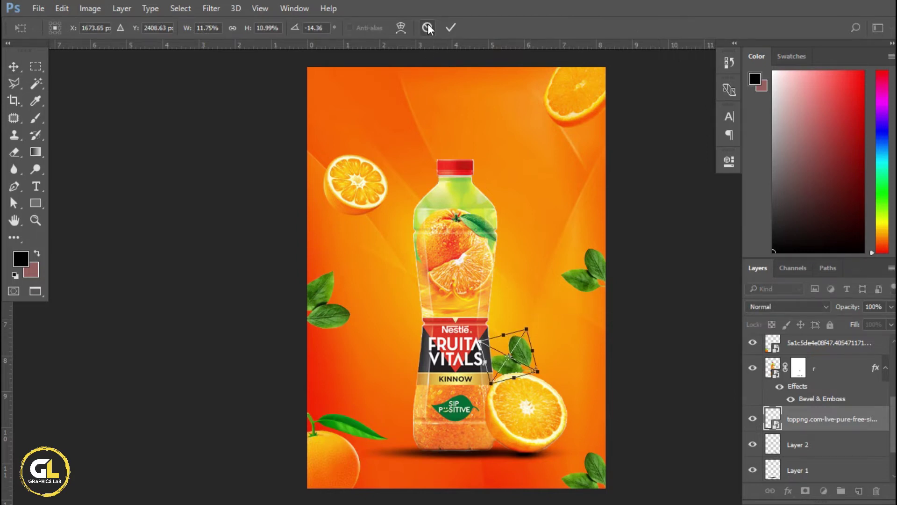
{"action": "key", "text": "Escape"}
{"action": "key", "text": "ctrl+t"}
{"action": "left_click_drag", "start_coordinate": [539, 313], "coordinate": [555, 358]}
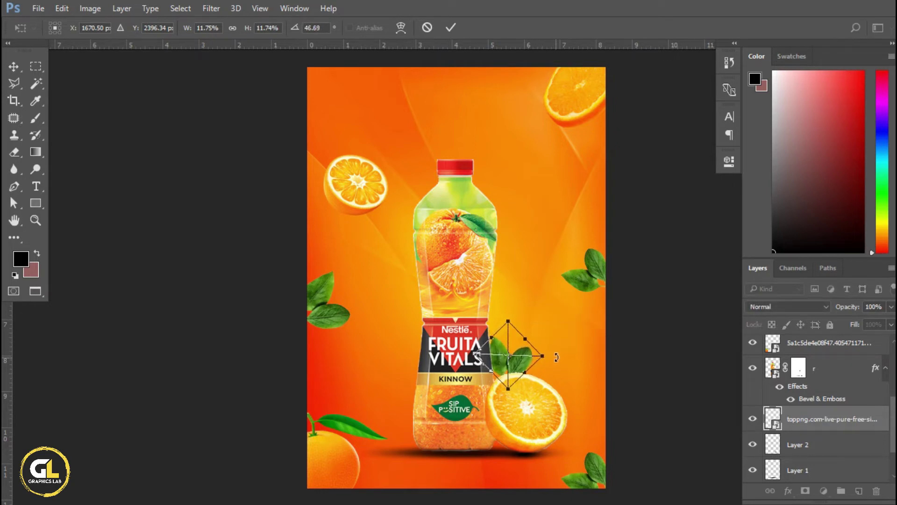
{"action": "mouse_move", "coordinate": [555, 357]}
{"action": "left_mouse_down"}
{"action": "mouse_move", "coordinate": [551, 373]}
{"action": "mouse_move", "coordinate": [520, 365]}
{"action": "left_mouse_up"}
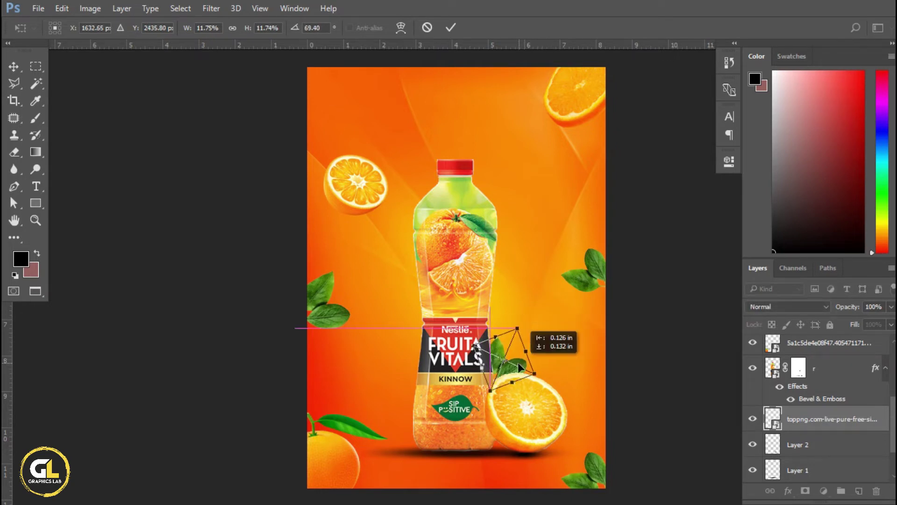
{"action": "left_click", "coordinate": [450, 27]}
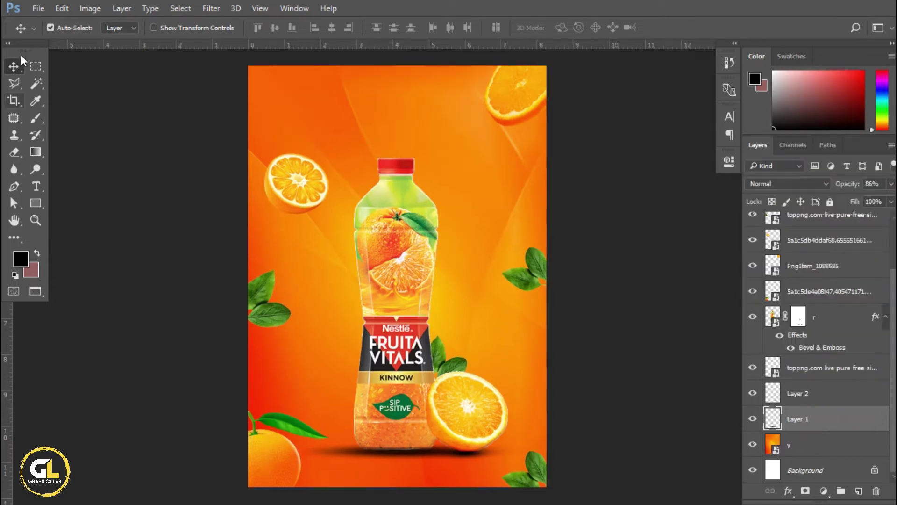
{"action": "left_click", "coordinate": [38, 9]}
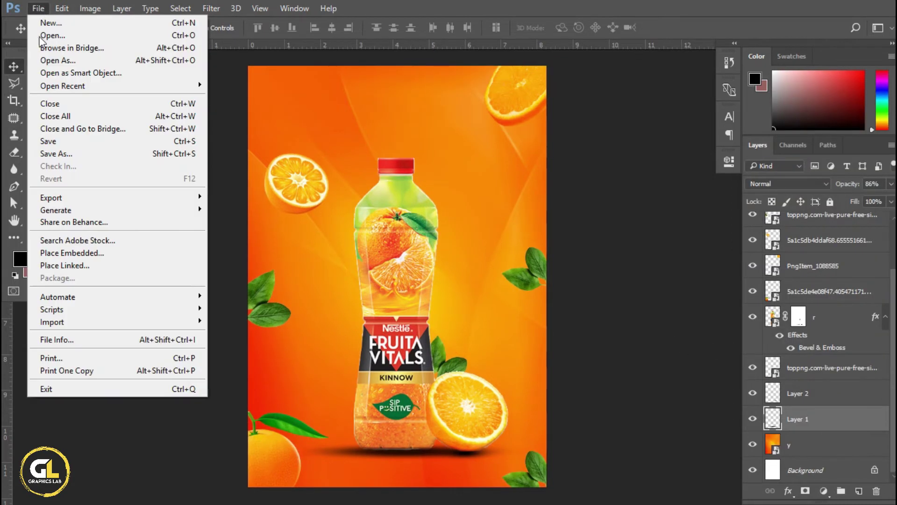
Place the pngegg splash, scaled to about 174%, behind the bottle spreading to its left side.
{"action": "left_click", "coordinate": [132, 253]}
{"action": "double_click", "coordinate": [395, 133]}
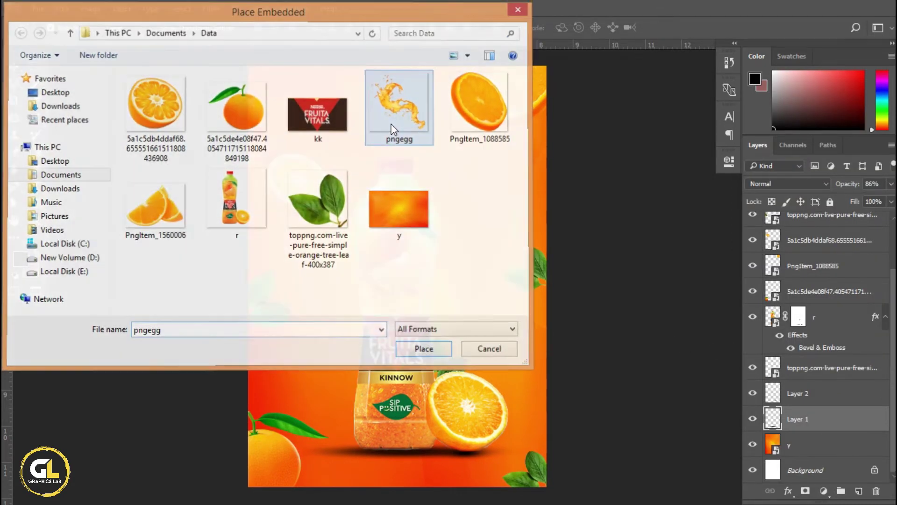
{"action": "left_click_drag", "start_coordinate": [460, 336], "coordinate": [518, 382]}
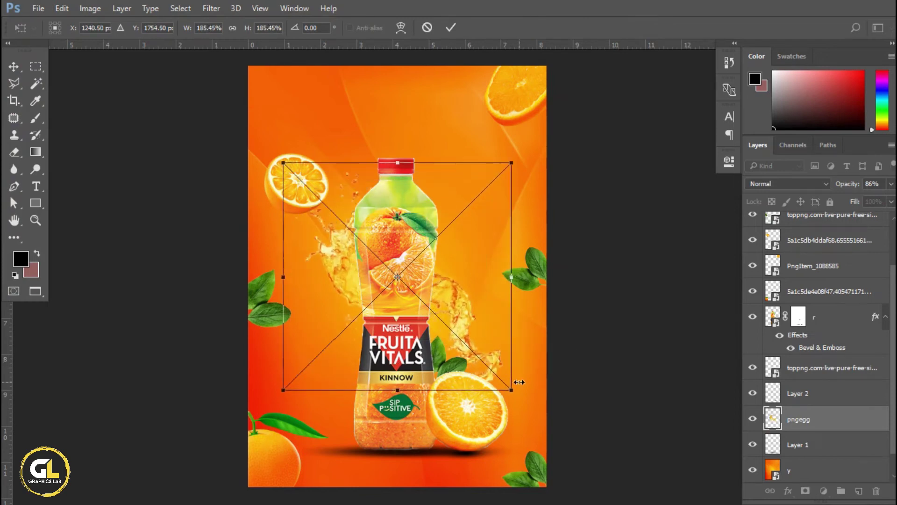
{"action": "mouse_move", "coordinate": [342, 287]}
{"action": "left_mouse_down"}
{"action": "mouse_move", "coordinate": [326, 287]}
{"action": "mouse_move", "coordinate": [337, 288]}
{"action": "left_mouse_up"}
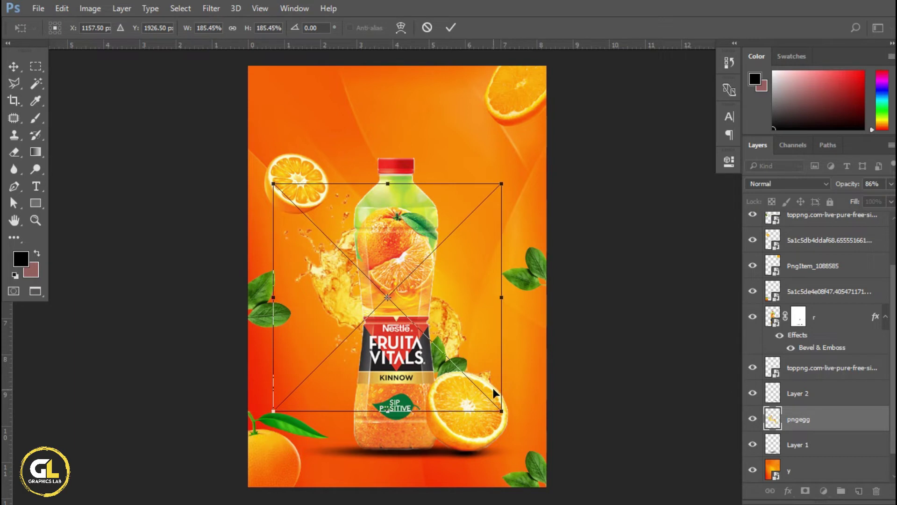
{"action": "left_click_drag", "start_coordinate": [502, 411], "coordinate": [403, 323]}
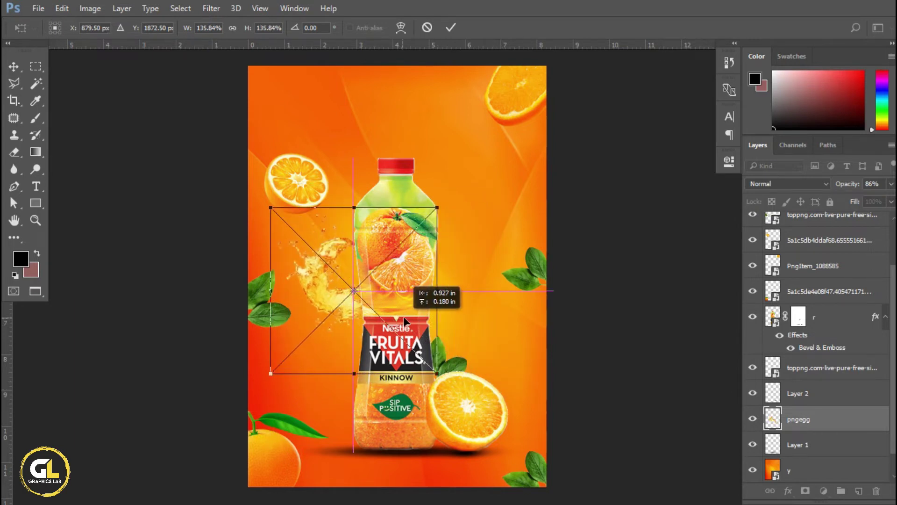
{"action": "left_click_drag", "start_coordinate": [437, 373], "coordinate": [455, 386]}
{"action": "left_click_drag", "start_coordinate": [352, 309], "coordinate": [357, 308]}
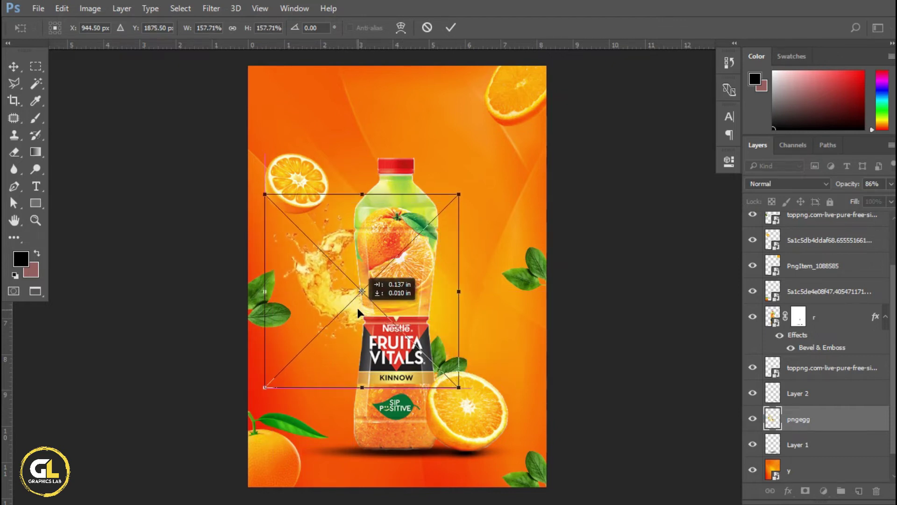
{"action": "left_click_drag", "start_coordinate": [460, 386], "coordinate": [471, 396]}
{"action": "left_click_drag", "start_coordinate": [325, 299], "coordinate": [321, 293]}
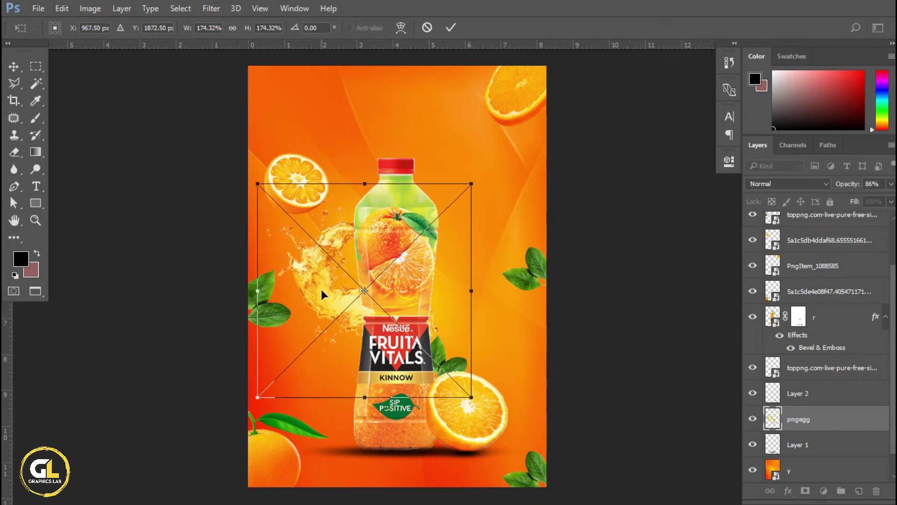
{"action": "left_click", "coordinate": [451, 27]}
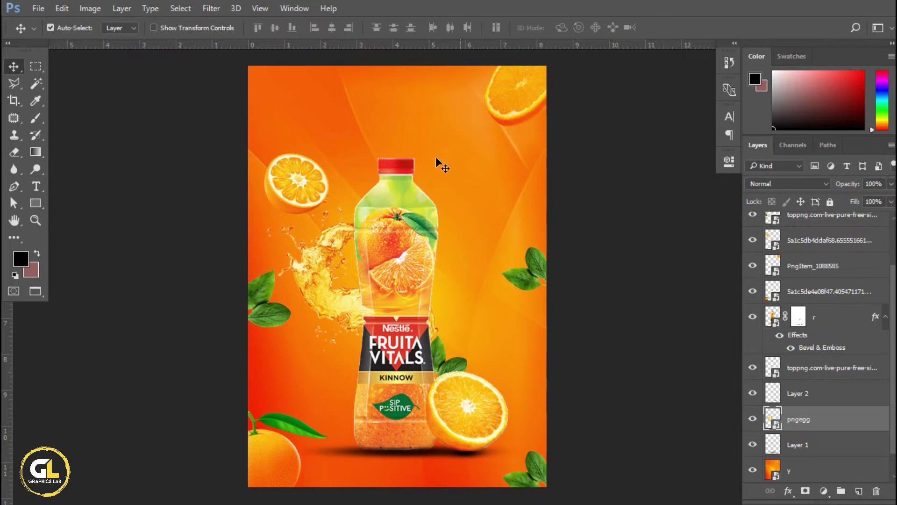
Duplicate the splash layer as 'pngegg copy' and flip the copy vertically.
{"action": "right_click", "coordinate": [842, 423]}
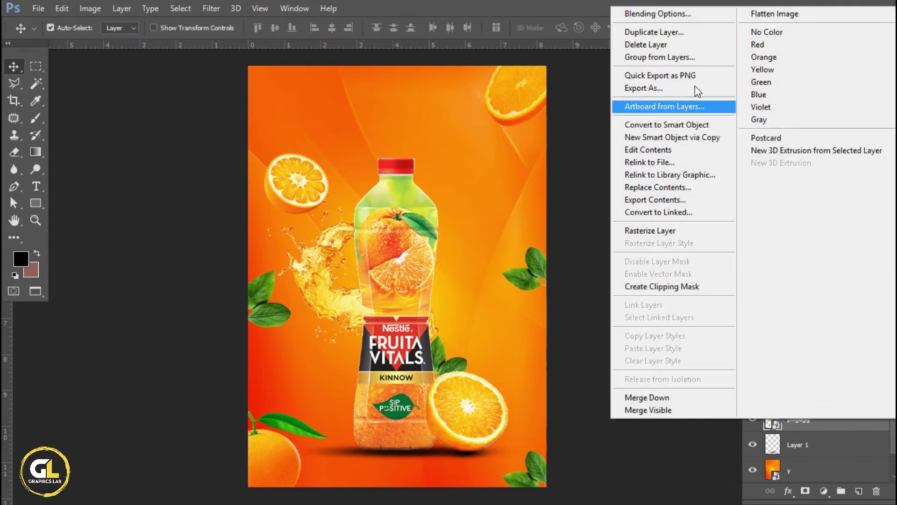
{"action": "left_click", "coordinate": [699, 32]}
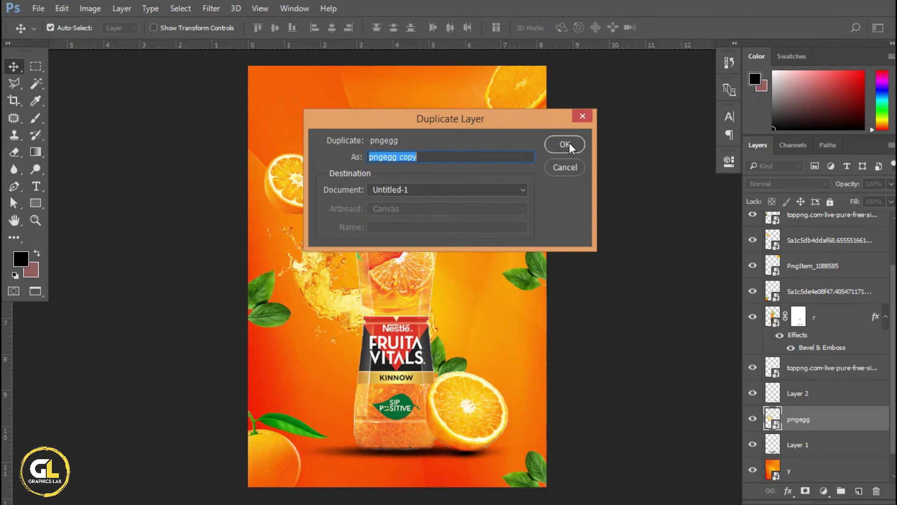
{"action": "left_click", "coordinate": [570, 143]}
{"action": "key", "text": "ctrl"}
{"action": "key", "text": "ctrl+t"}
{"action": "right_click", "coordinate": [327, 302]}
{"action": "left_click", "coordinate": [367, 292]}
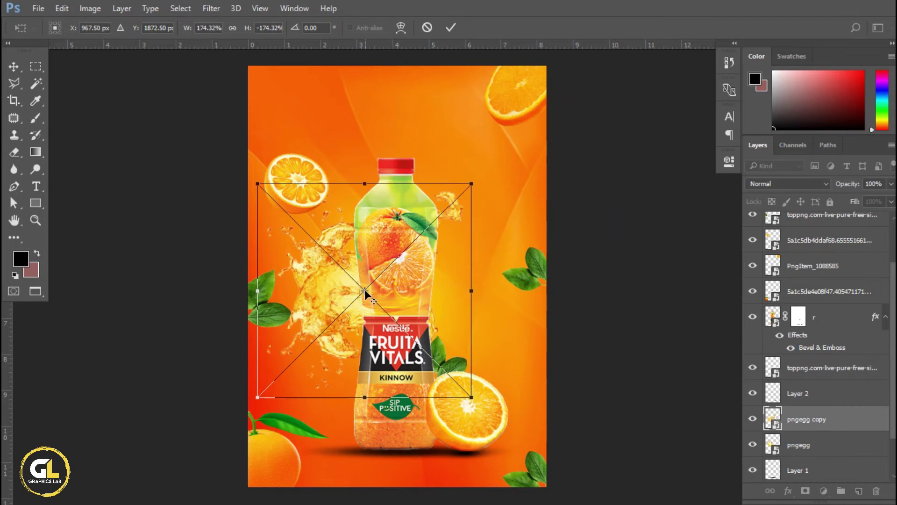
{"action": "left_click_drag", "start_coordinate": [364, 294], "coordinate": [385, 311]}
Rotate and enlarge the flipped splash copy so it fans out on the bottle's right.
{"action": "mouse_move", "coordinate": [539, 420]}
{"action": "left_mouse_down"}
{"action": "mouse_move", "coordinate": [415, 238]}
{"action": "mouse_move", "coordinate": [374, 308]}
{"action": "left_mouse_up"}
{"action": "left_click_drag", "start_coordinate": [571, 318], "coordinate": [598, 319]}
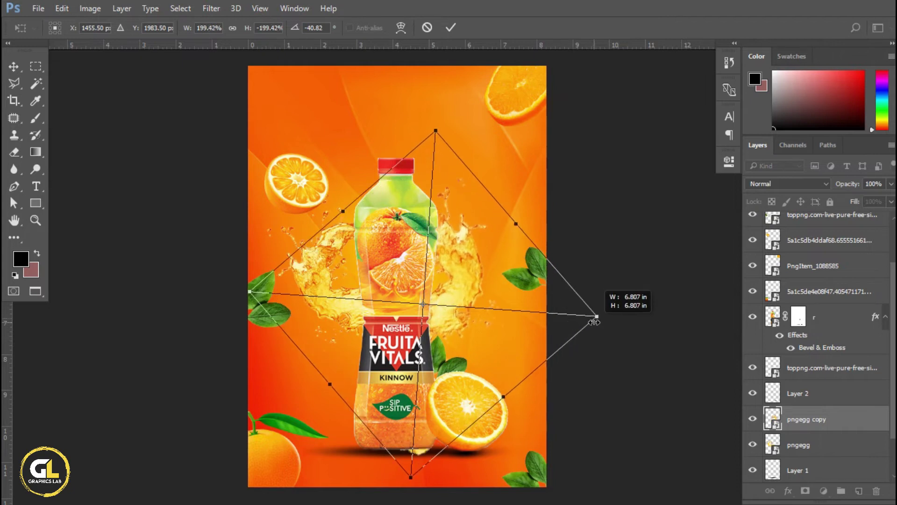
{"action": "left_click_drag", "start_coordinate": [462, 278], "coordinate": [470, 284]}
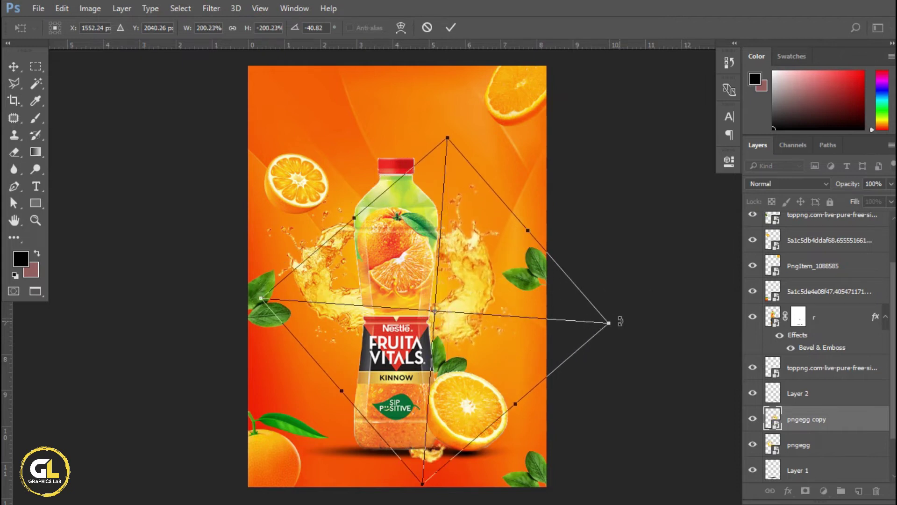
{"action": "left_click_drag", "start_coordinate": [610, 316], "coordinate": [603, 353]}
{"action": "left_click_drag", "start_coordinate": [479, 296], "coordinate": [464, 290]}
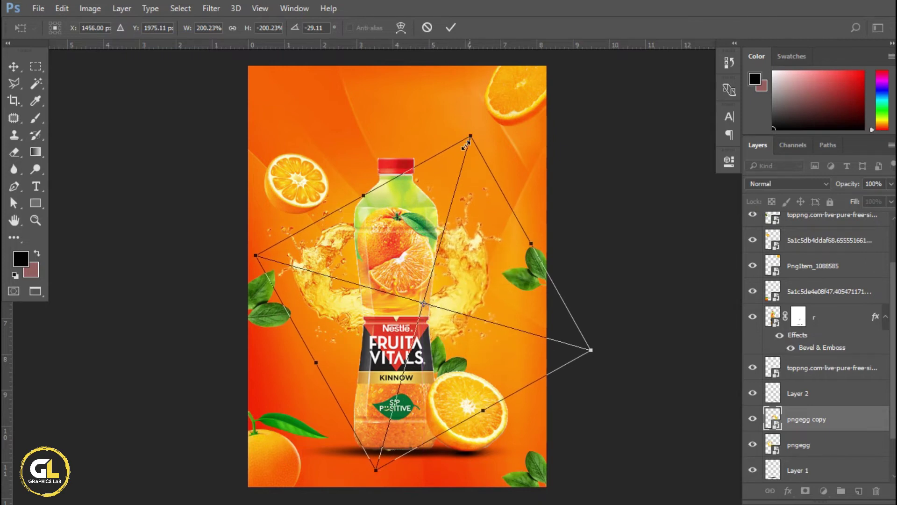
{"action": "left_click_drag", "start_coordinate": [466, 145], "coordinate": [463, 157]}
{"action": "left_click_drag", "start_coordinate": [586, 356], "coordinate": [574, 384]}
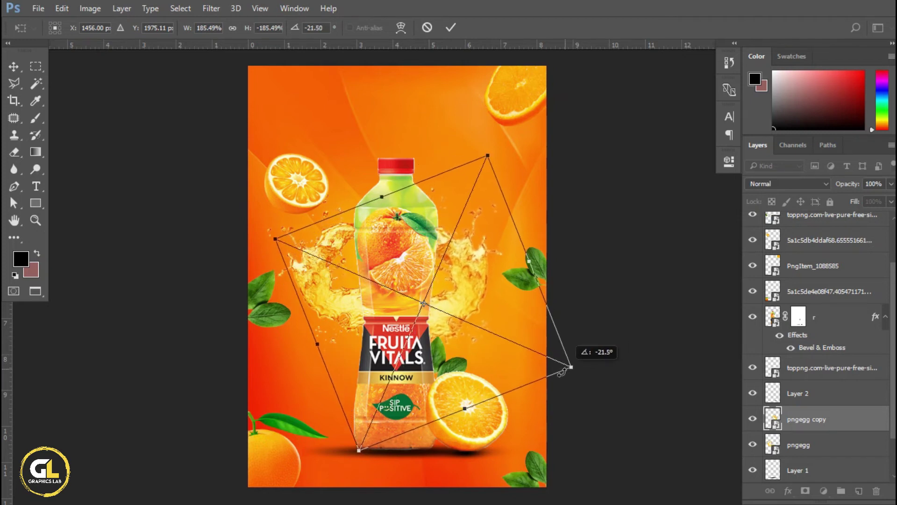
{"action": "left_click", "coordinate": [450, 28]}
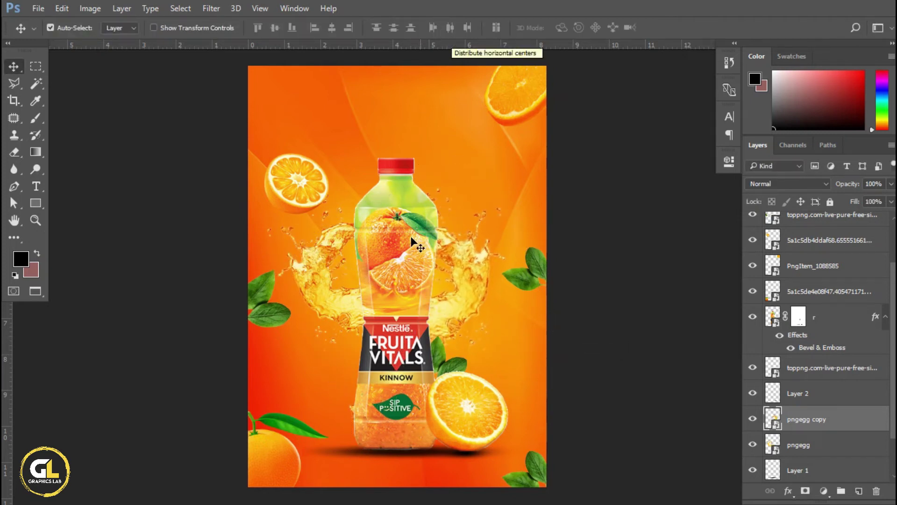
Nudge the left splash down and refine the right splash to about 165%, straighter and shifted left.
{"action": "left_click_drag", "start_coordinate": [338, 302], "coordinate": [339, 312]}
{"action": "left_click_drag", "start_coordinate": [448, 310], "coordinate": [459, 292]}
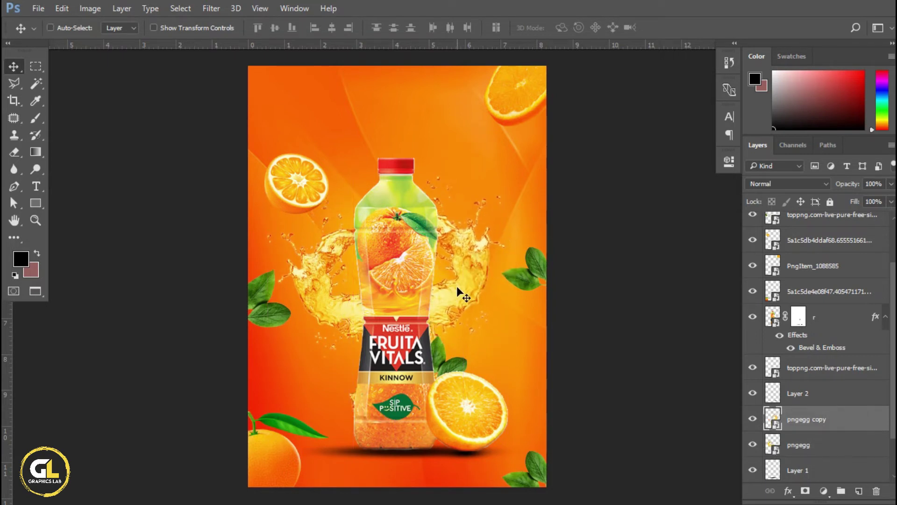
{"action": "key", "text": "ctrl+t"}
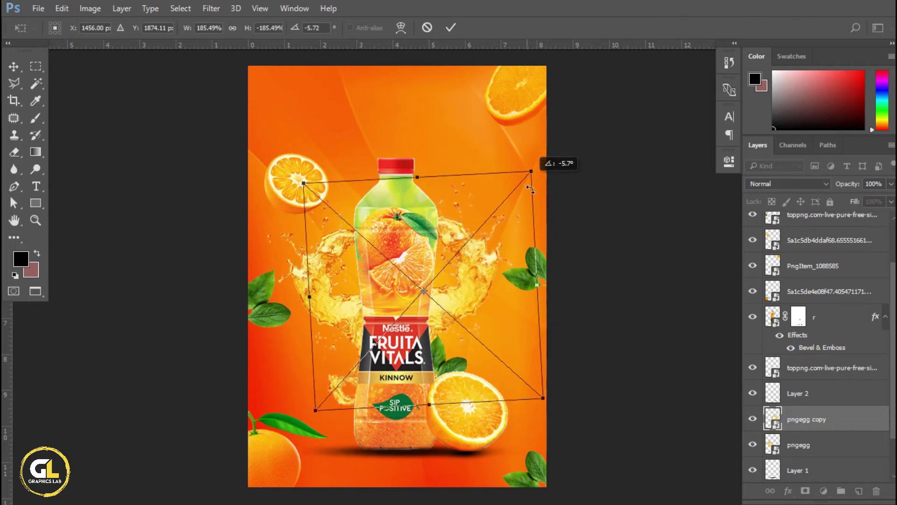
{"action": "left_click_drag", "start_coordinate": [503, 141], "coordinate": [552, 176]}
{"action": "left_click_drag", "start_coordinate": [476, 294], "coordinate": [470, 299]}
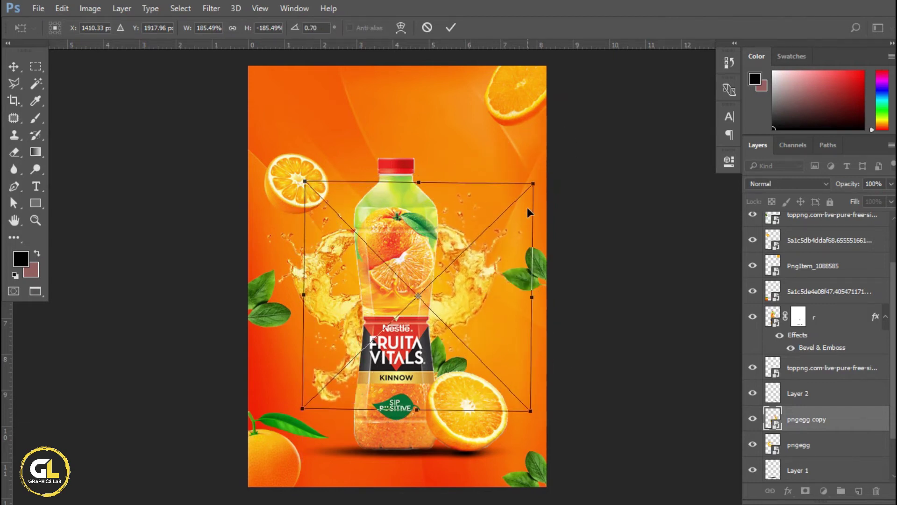
{"action": "left_click_drag", "start_coordinate": [531, 183], "coordinate": [519, 196]}
{"action": "left_click_drag", "start_coordinate": [462, 292], "coordinate": [487, 314]}
{"action": "left_click_drag", "start_coordinate": [481, 291], "coordinate": [471, 292]}
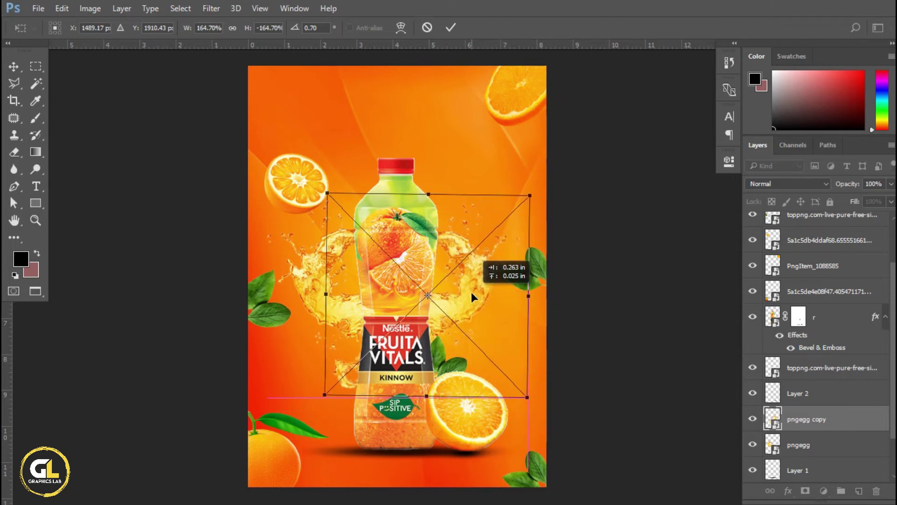
{"action": "left_click", "coordinate": [451, 27]}
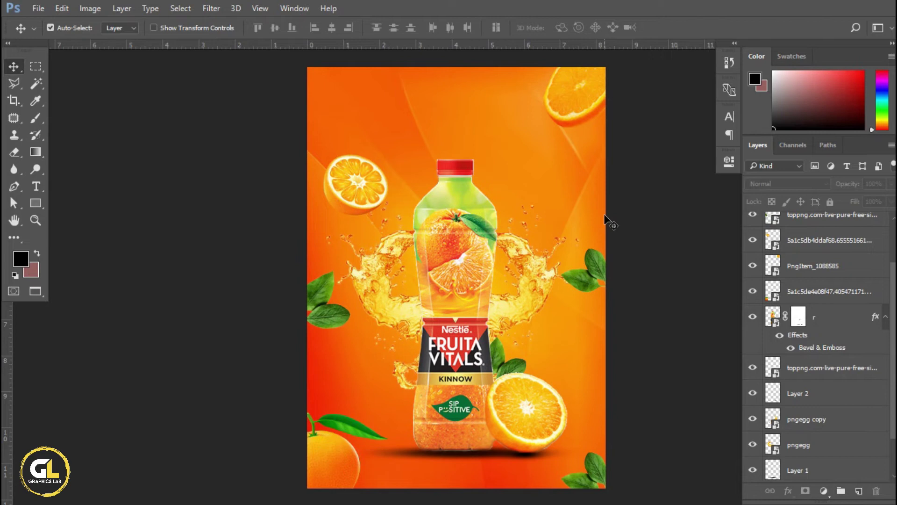
Place the PngItem_1560006 orange wedge at about 9.25%, tilted, right of the red cap.
{"action": "scroll", "coordinate": [551, 215], "scroll_direction": "right", "scroll_amount": 3}
{"action": "scroll", "coordinate": [495, 215], "scroll_direction": "right", "scroll_amount": 2}
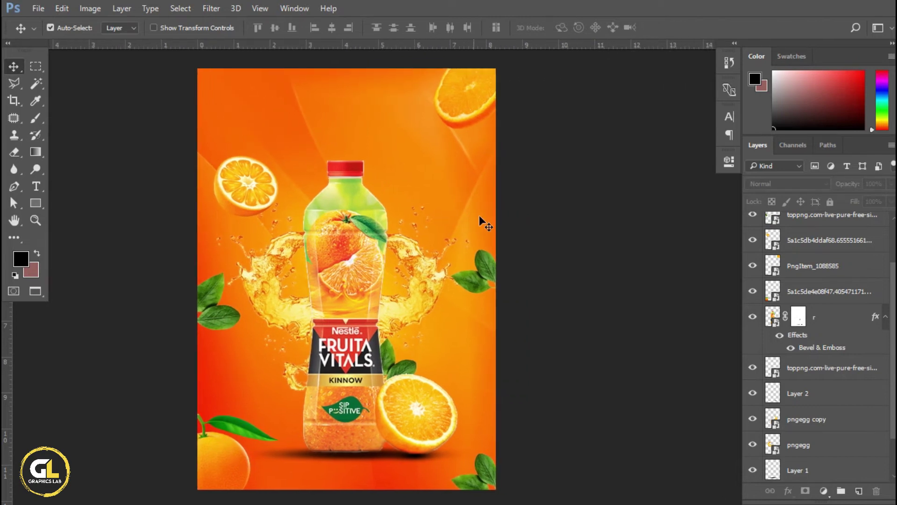
{"action": "left_click", "coordinate": [30, 8]}
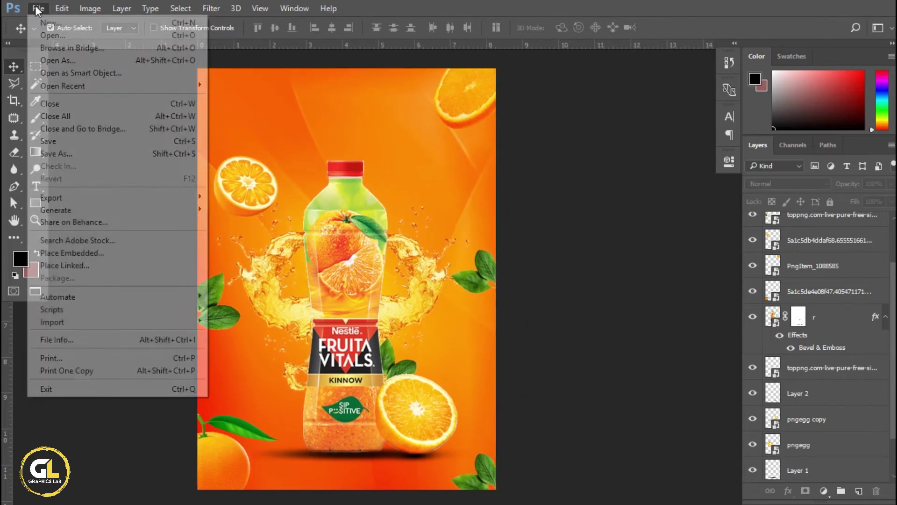
{"action": "left_click", "coordinate": [131, 253]}
{"action": "double_click", "coordinate": [154, 203]}
{"action": "mouse_move", "coordinate": [495, 170]}
{"action": "left_mouse_down"}
{"action": "mouse_move", "coordinate": [398, 226]}
{"action": "mouse_move", "coordinate": [379, 253]}
{"action": "mouse_move", "coordinate": [444, 175]}
{"action": "mouse_move", "coordinate": [475, 167]}
{"action": "mouse_move", "coordinate": [464, 198]}
{"action": "left_mouse_up"}
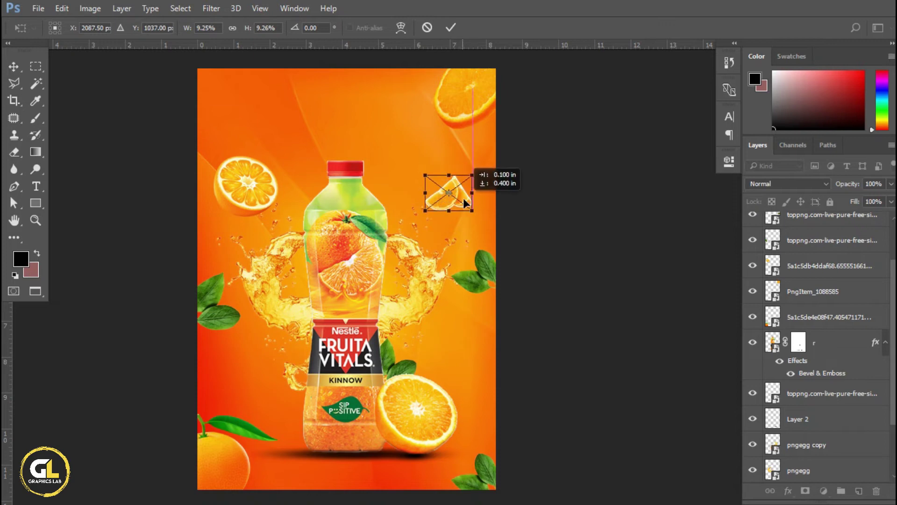
{"action": "left_click", "coordinate": [451, 28]}
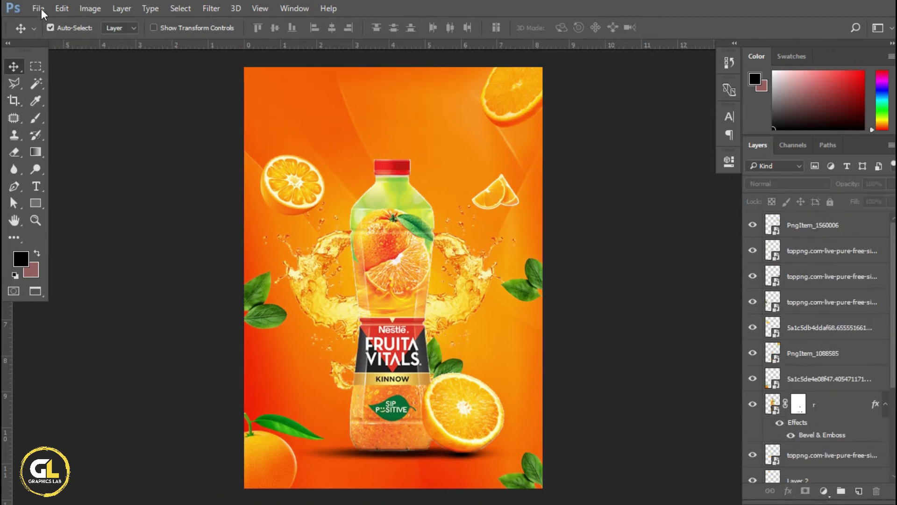
Place the kk Fruita Vitals logo at about 74.4% in the poster's top-left corner.
{"action": "left_click", "coordinate": [38, 9]}
{"action": "left_click", "coordinate": [70, 253]}
{"action": "left_click", "coordinate": [311, 104]}
{"action": "double_click", "coordinate": [311, 103]}
{"action": "left_click_drag", "start_coordinate": [435, 264], "coordinate": [329, 100]}
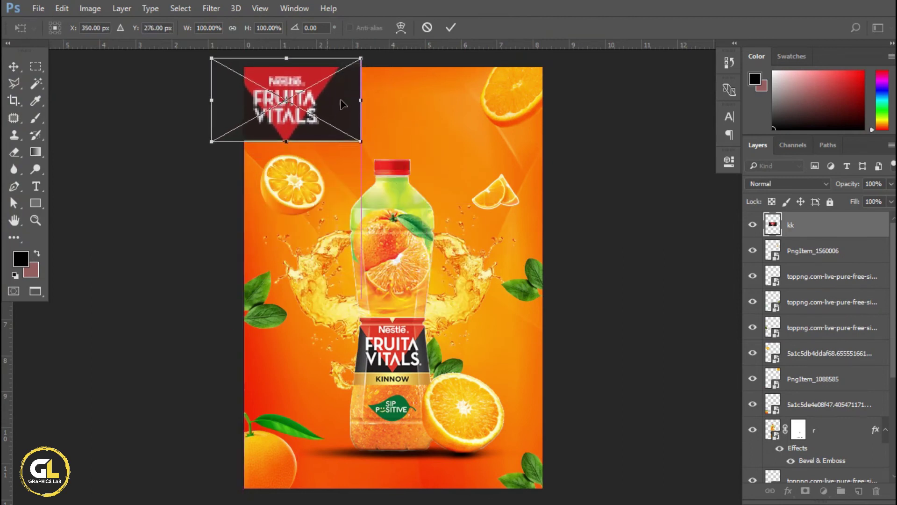
{"action": "left_click_drag", "start_coordinate": [361, 139], "coordinate": [317, 108]}
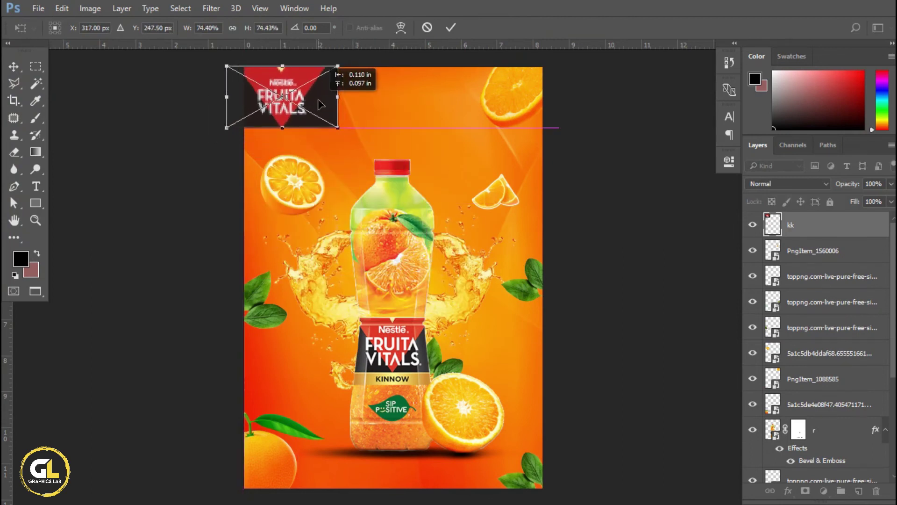
{"action": "left_click", "coordinate": [450, 29]}
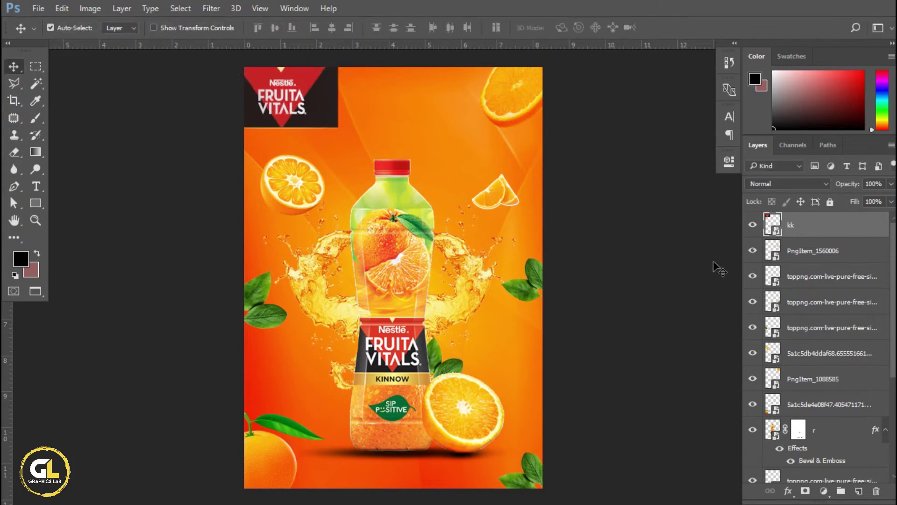
{"action": "left_click", "coordinate": [783, 179]}
Compare Darker Color and Linear Light, then set the kk logo layer to Lighter Color.
{"action": "left_click", "coordinate": [771, 250]}
{"action": "left_click", "coordinate": [779, 183]}
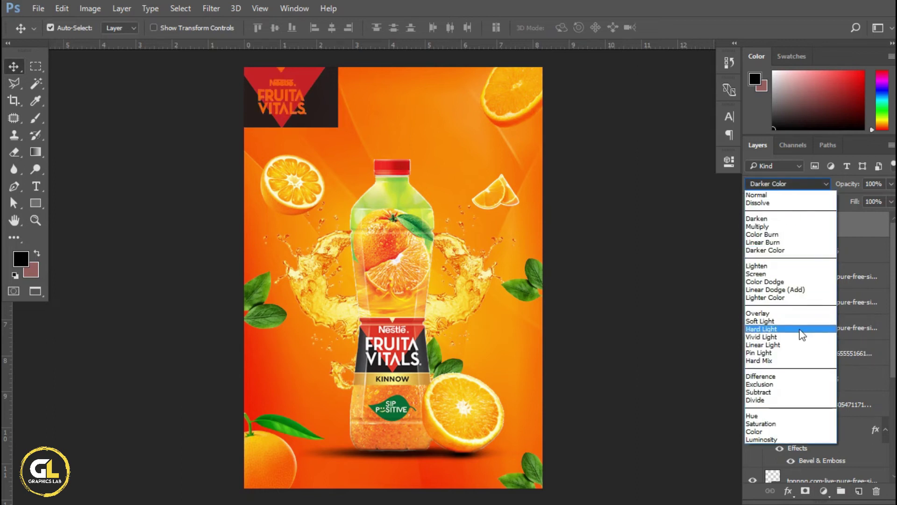
{"action": "left_click", "coordinate": [794, 348]}
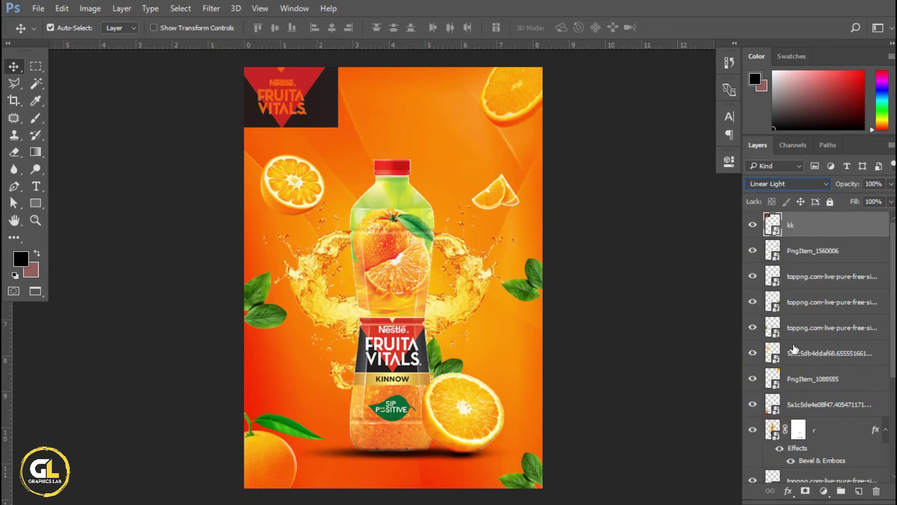
{"action": "left_click", "coordinate": [784, 182]}
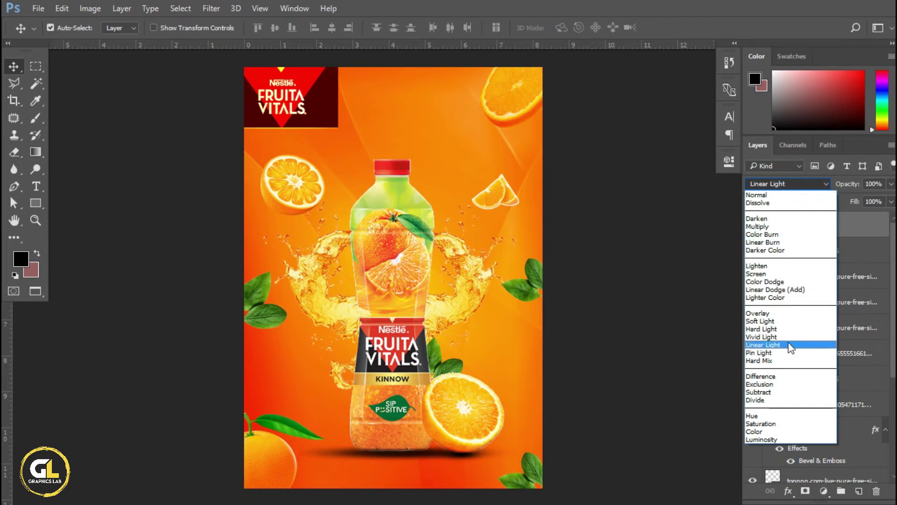
{"action": "left_click", "coordinate": [799, 299]}
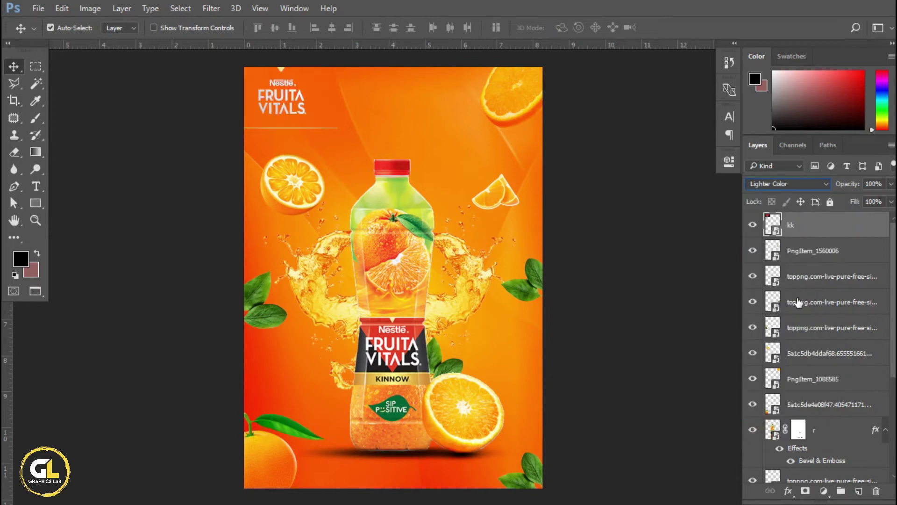
{"action": "key", "text": "Up"}
{"action": "key", "text": "Up"}
{"action": "key", "text": "Up"}
{"action": "key", "text": "Up"}
{"action": "key", "text": "Down"}
{"action": "key", "text": "Down"}
{"action": "key", "text": "Down"}
{"action": "key", "text": "Down"}
{"action": "key", "text": "Down"}
{"action": "key", "text": "Up"}
{"action": "left_click", "coordinate": [701, 163]}
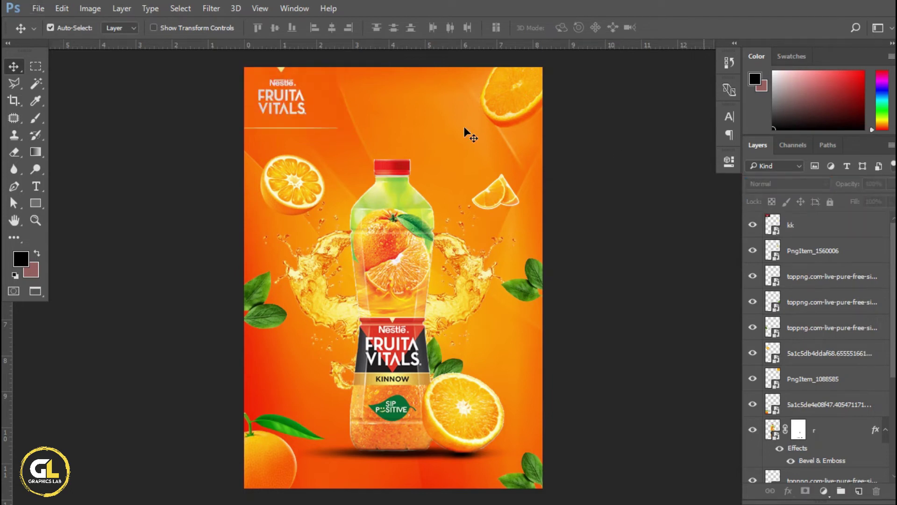
Move the logo up-left and scale it to about 86%.
{"action": "scroll", "coordinate": [299, 107], "scroll_direction": "up", "scroll_amount": 2}
{"action": "scroll", "coordinate": [267, 108], "scroll_direction": "up", "scroll_amount": 2}
{"action": "scroll", "coordinate": [268, 108], "scroll_direction": "up", "scroll_amount": 3}
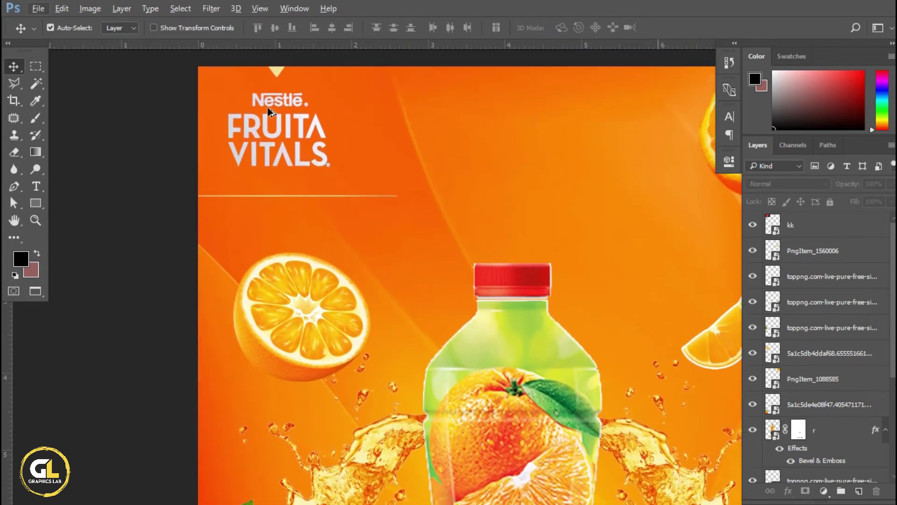
{"action": "left_click", "coordinate": [308, 154]}
{"action": "left_click_drag", "start_coordinate": [308, 153], "coordinate": [299, 146]}
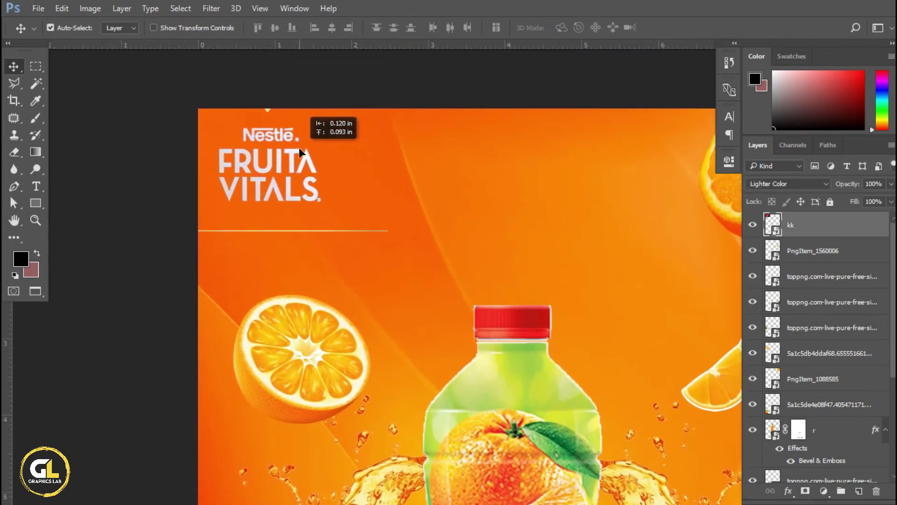
{"action": "key", "text": "ctrl+t"}
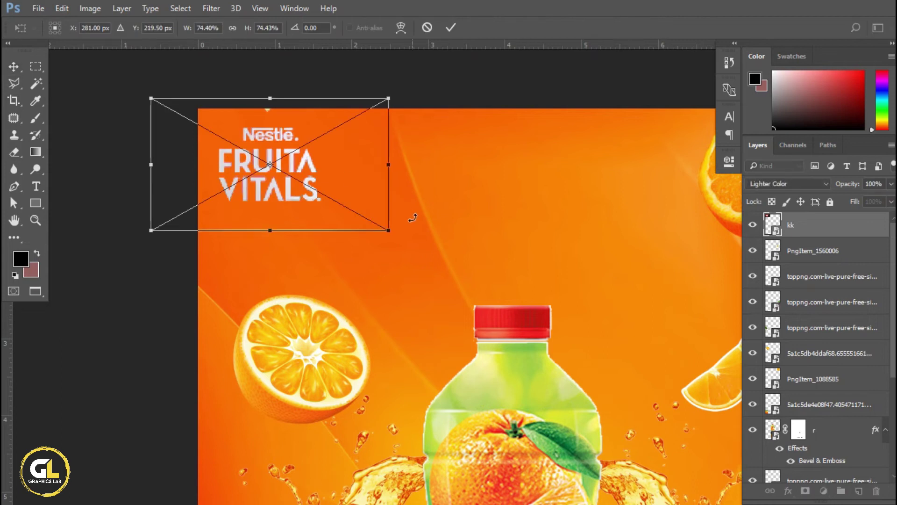
{"action": "left_click_drag", "start_coordinate": [388, 229], "coordinate": [407, 241]}
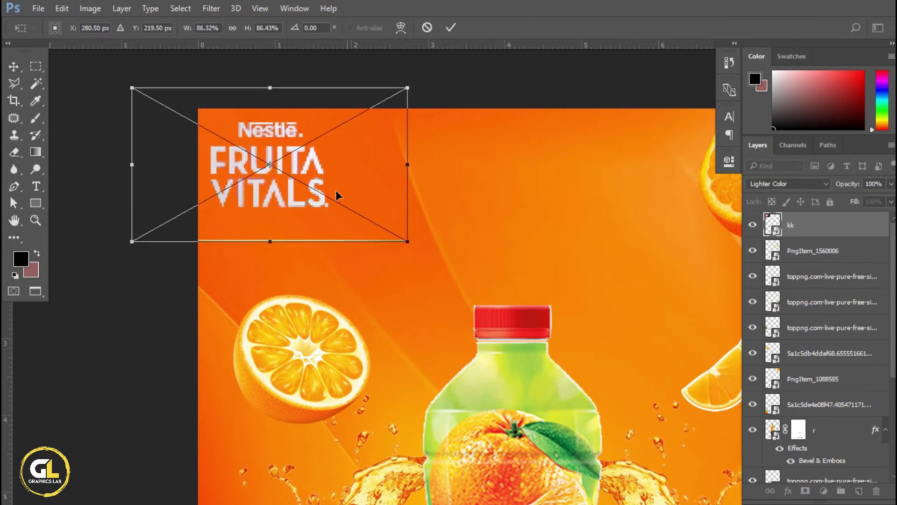
{"action": "left_click_drag", "start_coordinate": [313, 169], "coordinate": [320, 176]}
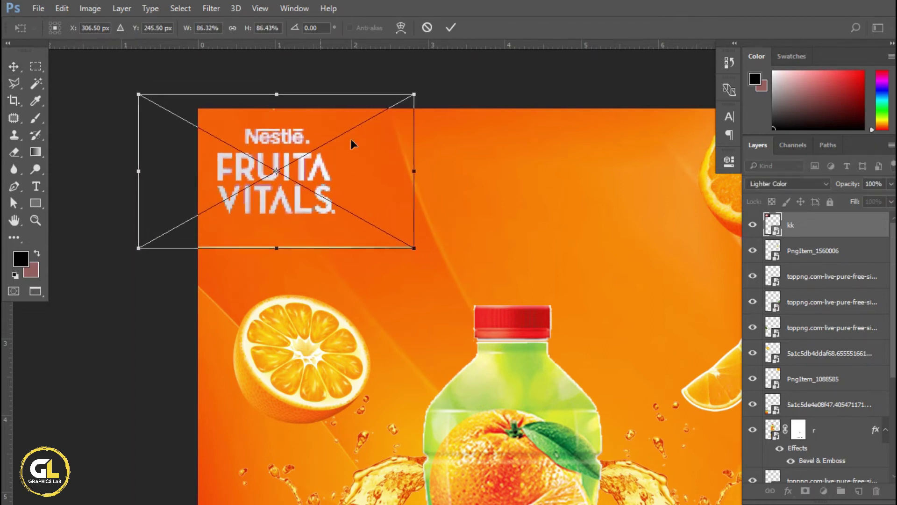
{"action": "left_click", "coordinate": [450, 27]}
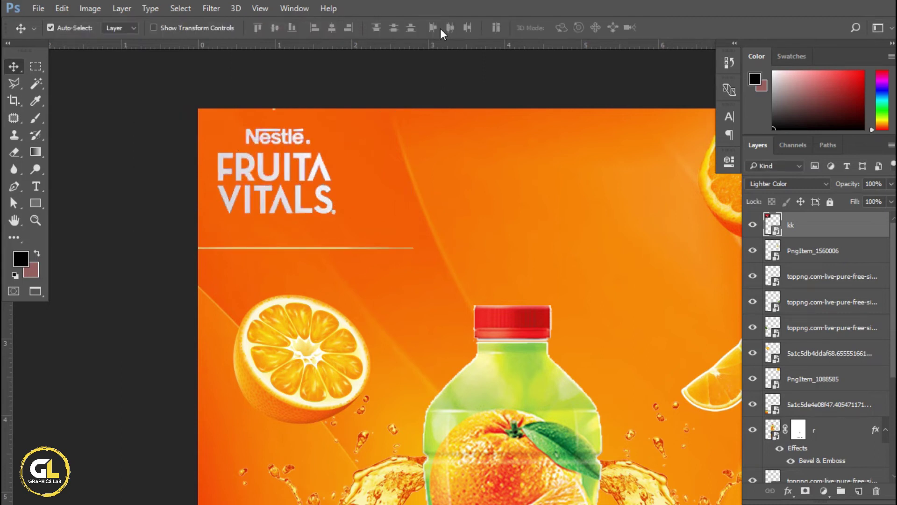
Rescale the logo to about 66% and nudge it into the top-left corner.
{"action": "key", "text": "ctrl+0"}
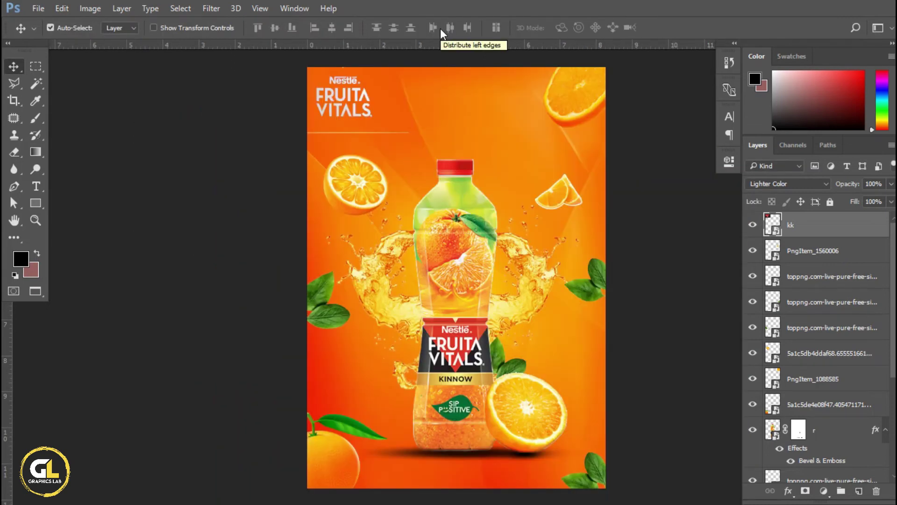
{"action": "scroll", "coordinate": [375, 88], "scroll_direction": "up", "scroll_amount": 2}
{"action": "scroll", "coordinate": [340, 90], "scroll_direction": "up", "scroll_amount": 2}
{"action": "scroll", "coordinate": [386, 146], "scroll_direction": "up", "scroll_amount": 2}
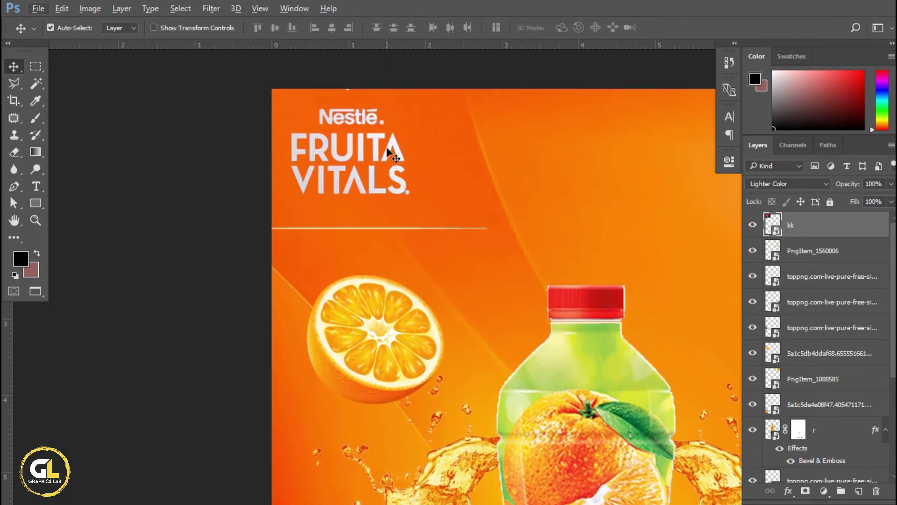
{"action": "key", "text": "ctrl+t"}
{"action": "left_click_drag", "start_coordinate": [488, 230], "coordinate": [448, 206]}
{"action": "left_click_drag", "start_coordinate": [378, 161], "coordinate": [372, 151]}
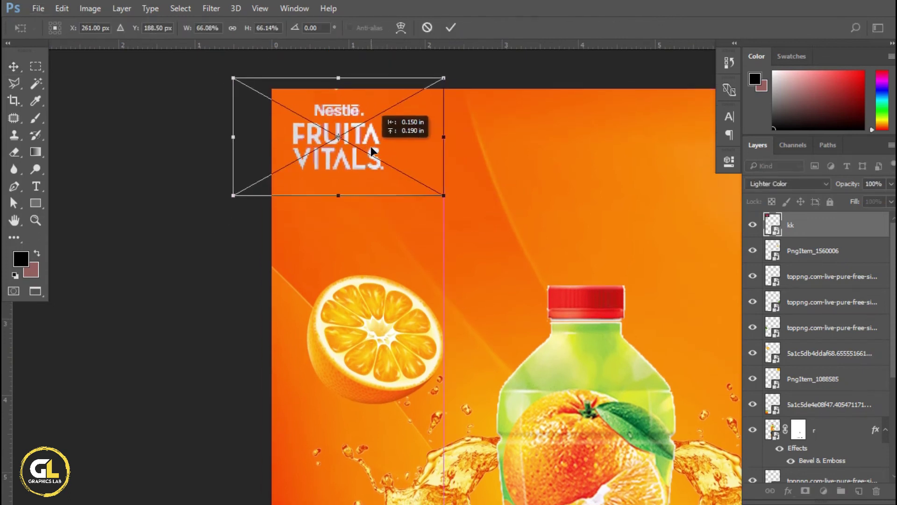
{"action": "key", "text": "shift+Up"}
{"action": "key", "text": "shift+Left"}
{"action": "key", "text": "Left"}
{"action": "key", "text": "Left"}
{"action": "key", "text": "Left"}
{"action": "key", "text": "Down"}
{"action": "key", "text": "Down"}
{"action": "key", "text": "Down"}
{"action": "key", "text": "Down"}
{"action": "key", "text": "Down"}
{"action": "key", "text": "Left"}
{"action": "key", "text": "Left"}
{"action": "key", "text": "Left"}
{"action": "key", "text": "Left"}
{"action": "key", "text": "Left"}
{"action": "key", "text": "Left"}
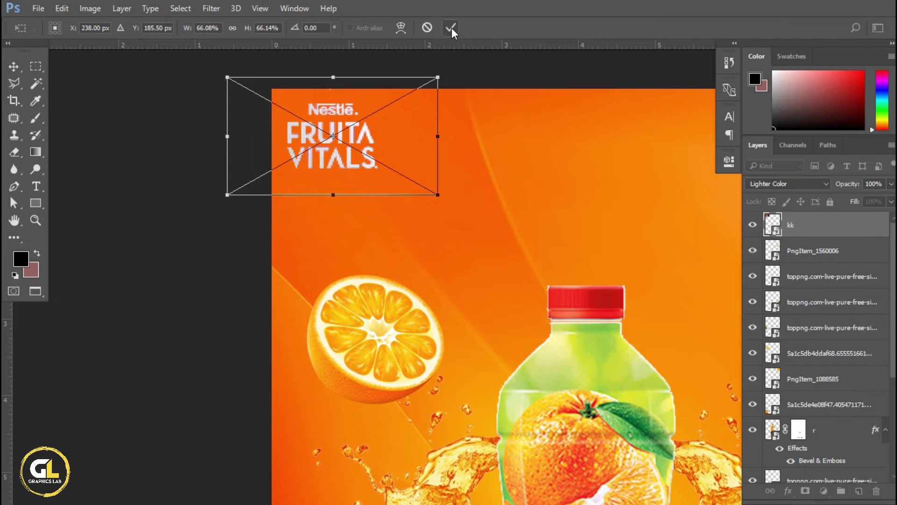
{"action": "left_click", "coordinate": [451, 27]}
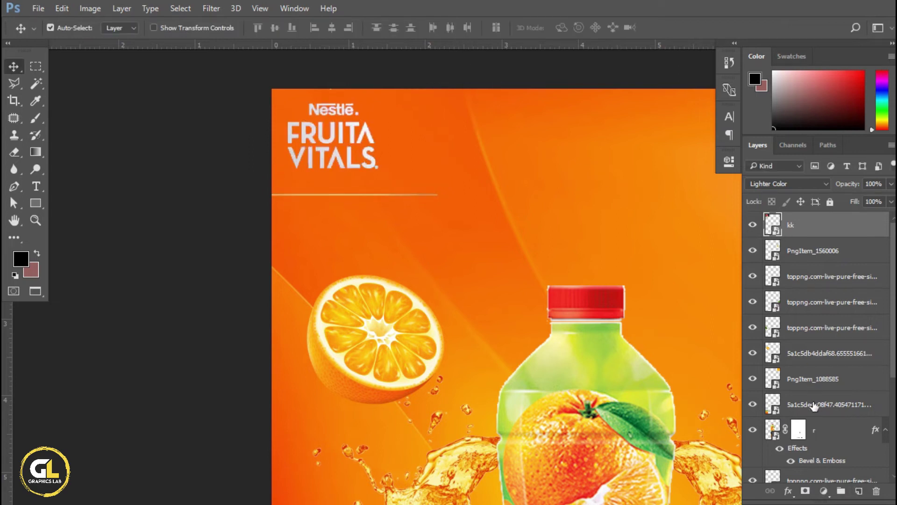
Mask out the light line under the kk logo using a 175 px hard round black brush.
{"action": "left_click", "coordinate": [806, 491]}
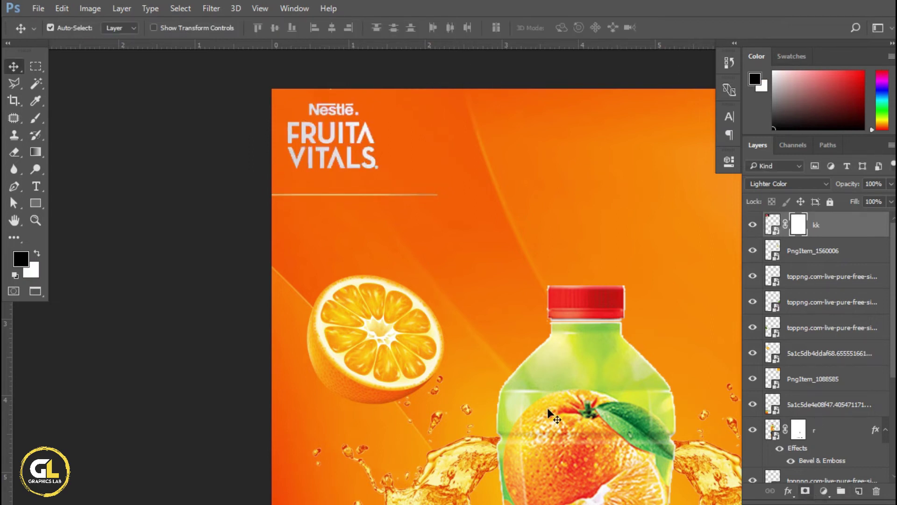
{"action": "left_click", "coordinate": [36, 120]}
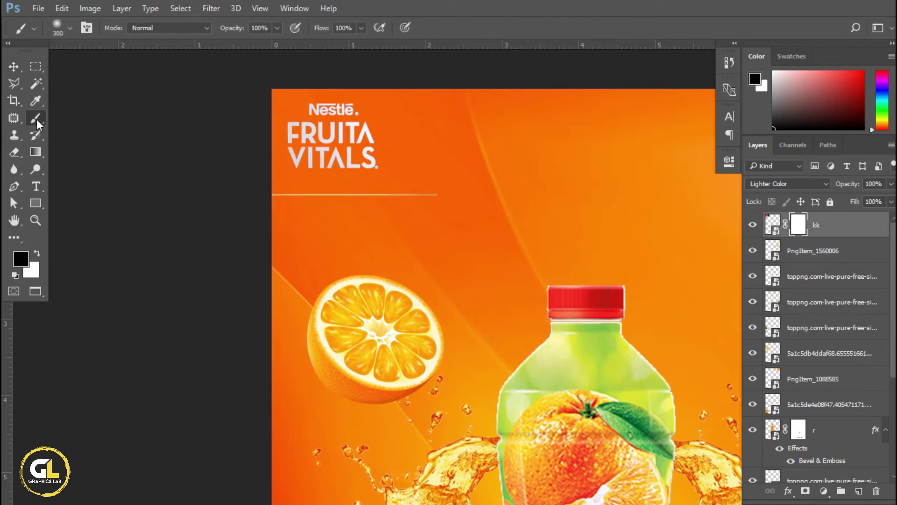
{"action": "right_click", "coordinate": [357, 231]}
{"action": "left_click", "coordinate": [402, 348]}
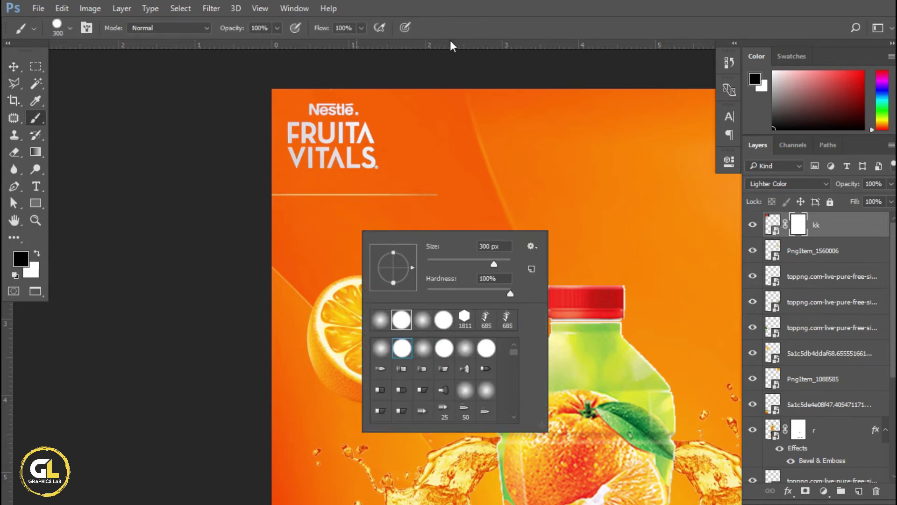
{"action": "key", "text": "Return"}
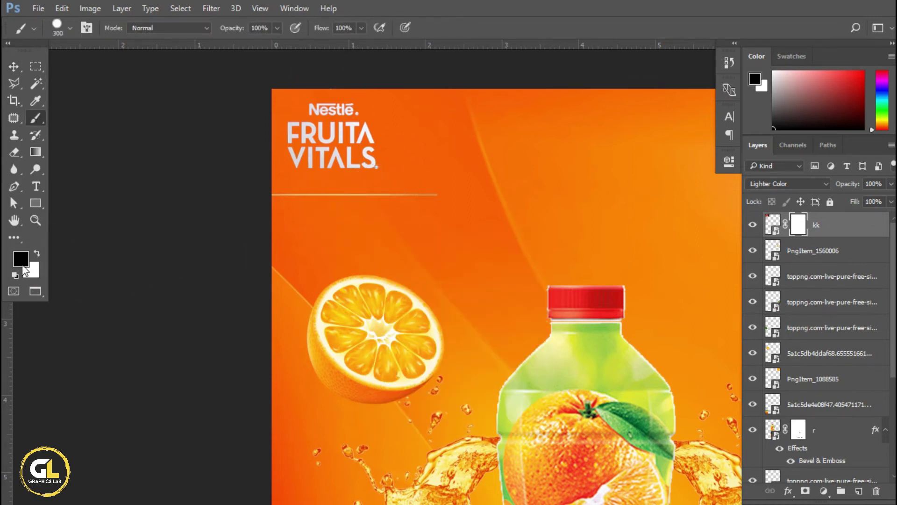
{"action": "key", "text": "bracketleft"}
{"action": "key", "text": "bracketleft"}
{"action": "key", "text": "bracketleft"}
{"action": "left_click_drag", "start_coordinate": [291, 200], "coordinate": [263, 196]}
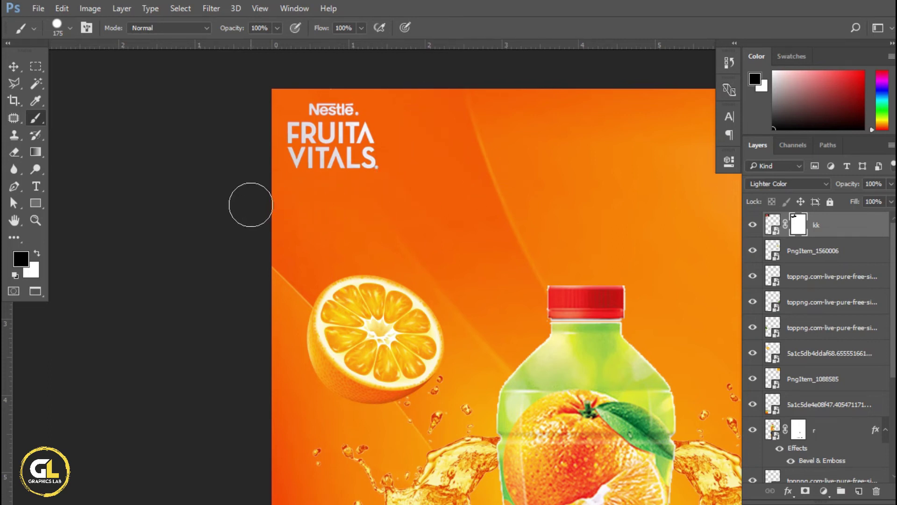
{"action": "left_click", "coordinate": [14, 66]}
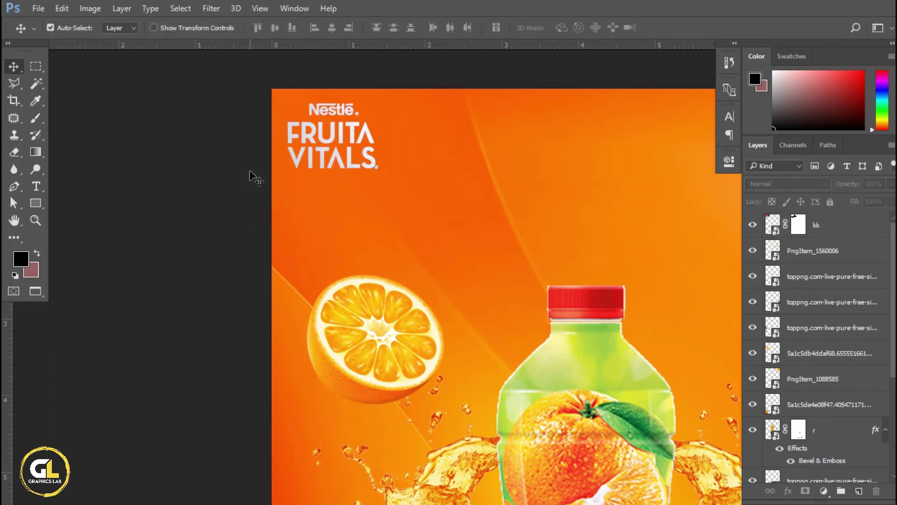
Shrink the logo to about 87% and nudge it up and left.
{"action": "key", "text": "ctrl+minus"}
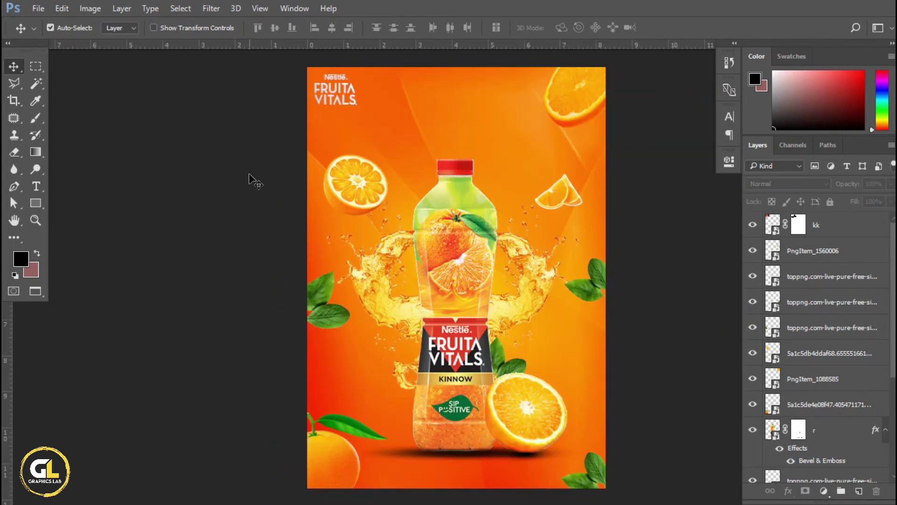
{"action": "scroll", "coordinate": [343, 97], "scroll_direction": "up", "scroll_amount": 2}
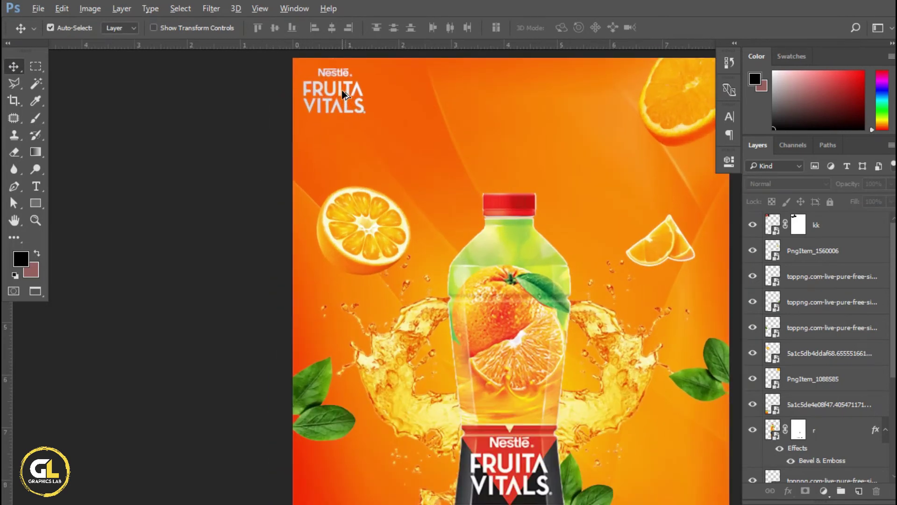
{"action": "scroll", "coordinate": [341, 93], "scroll_direction": "up", "scroll_amount": 2}
{"action": "scroll", "coordinate": [341, 111], "scroll_direction": "up", "scroll_amount": 2}
{"action": "scroll", "coordinate": [346, 122], "scroll_direction": "up", "scroll_amount": 1}
{"action": "left_click", "coordinate": [353, 128]}
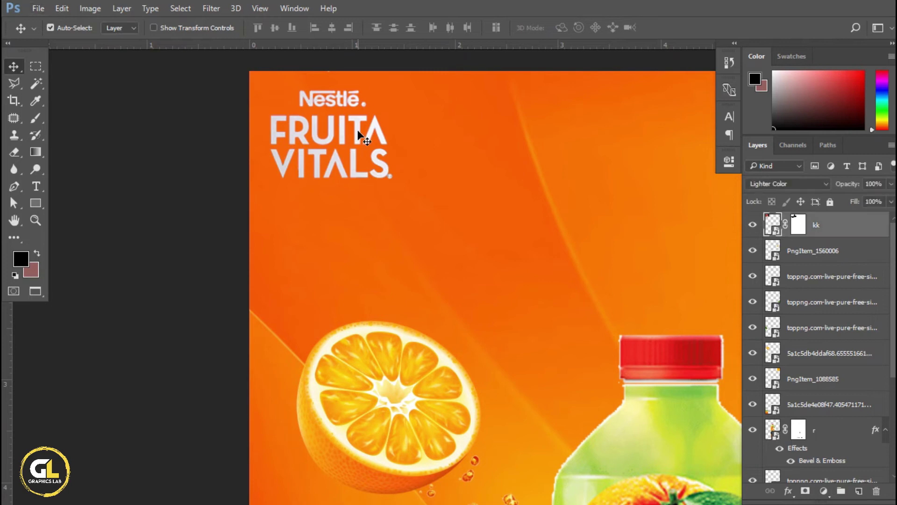
{"action": "key", "text": "ctrl+t"}
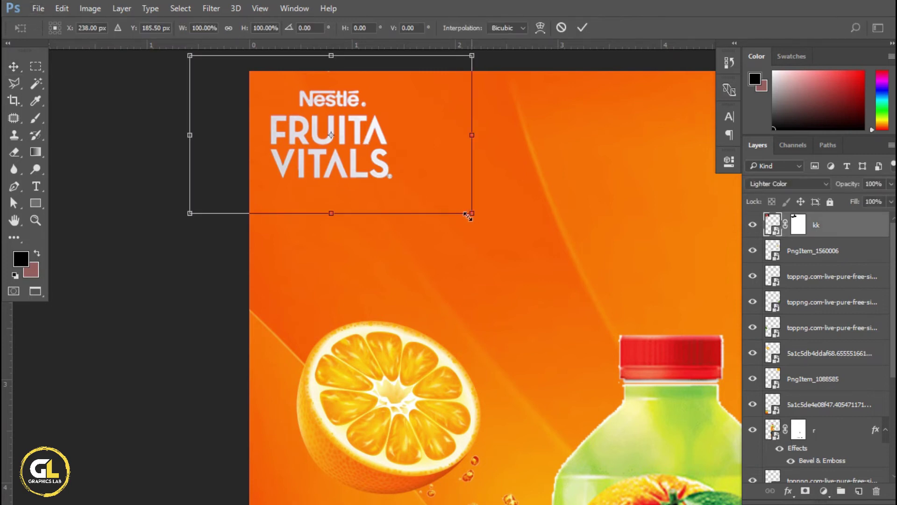
{"action": "left_click_drag", "start_coordinate": [467, 215], "coordinate": [453, 202]}
{"action": "left_click_drag", "start_coordinate": [366, 162], "coordinate": [357, 155]}
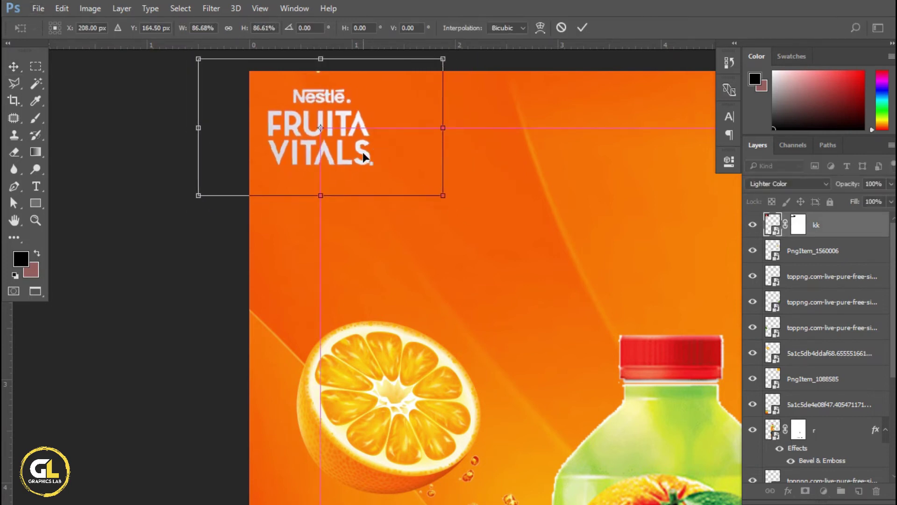
{"action": "left_click", "coordinate": [583, 28]}
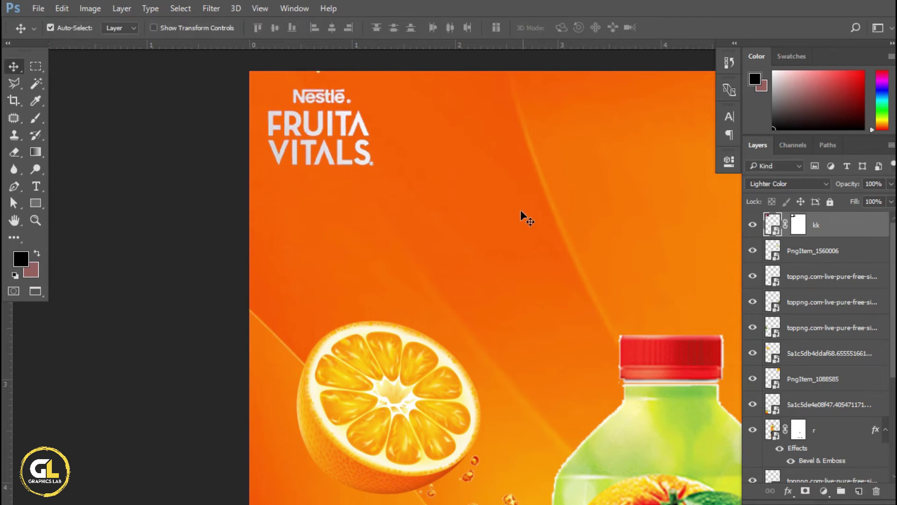
{"action": "key", "text": "shift+Left"}
{"action": "key", "text": "shift+Up"}
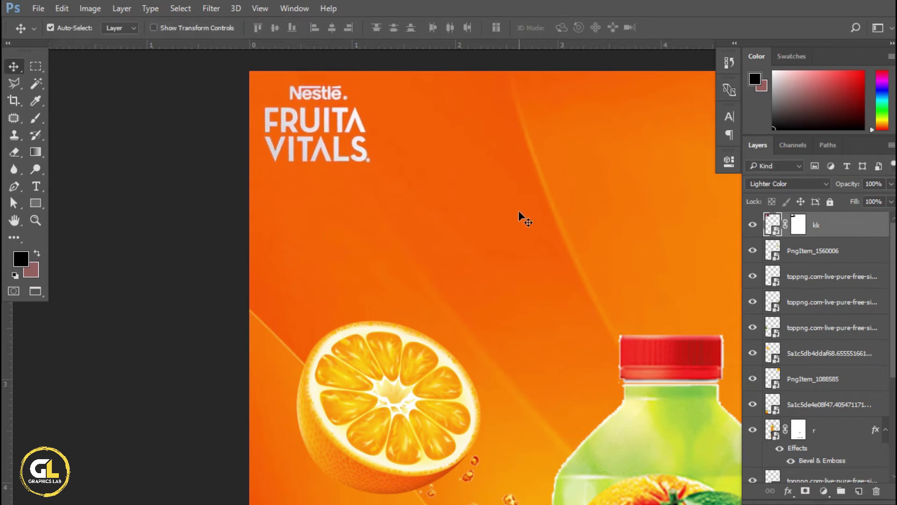
Enlarge the logo to about 114% and nudge it slightly right and down.
{"action": "key", "text": "ctrl+0"}
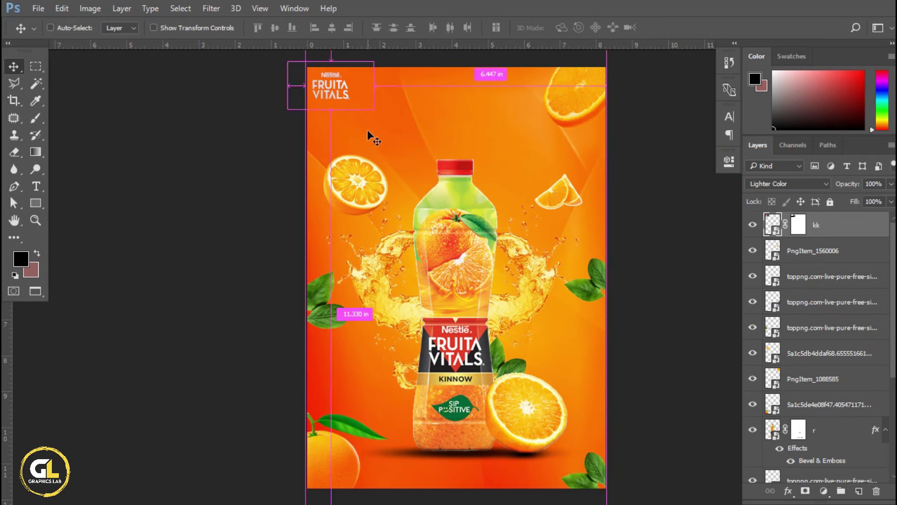
{"action": "key", "text": "ctrl+t"}
{"action": "left_click_drag", "start_coordinate": [375, 110], "coordinate": [381, 114]}
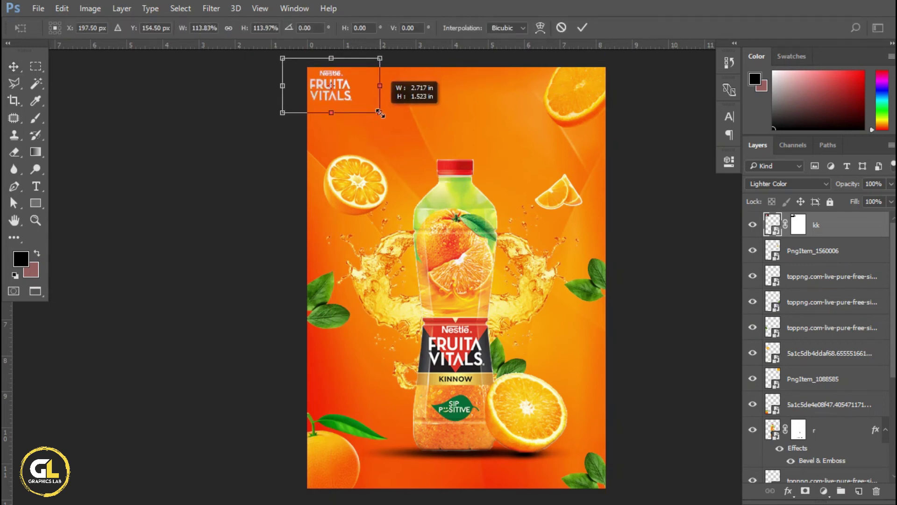
{"action": "left_click", "coordinate": [581, 27]}
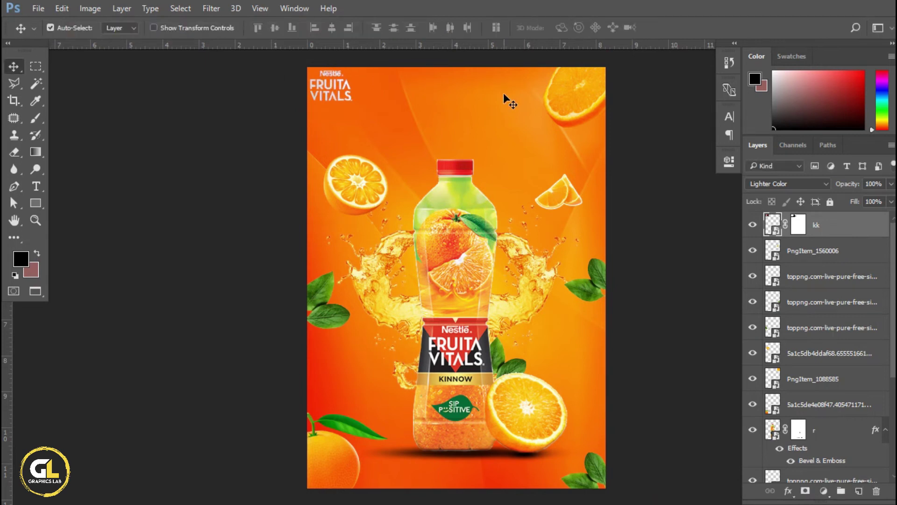
{"action": "key", "text": "shift+Down"}
{"action": "key", "text": "shift+Right"}
{"action": "key", "text": "shift+Down"}
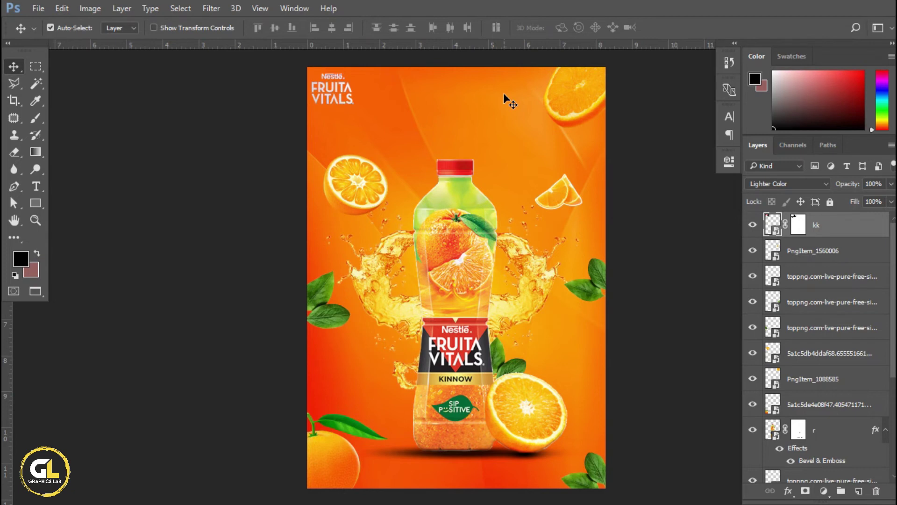
{"action": "left_click", "coordinate": [256, 135]}
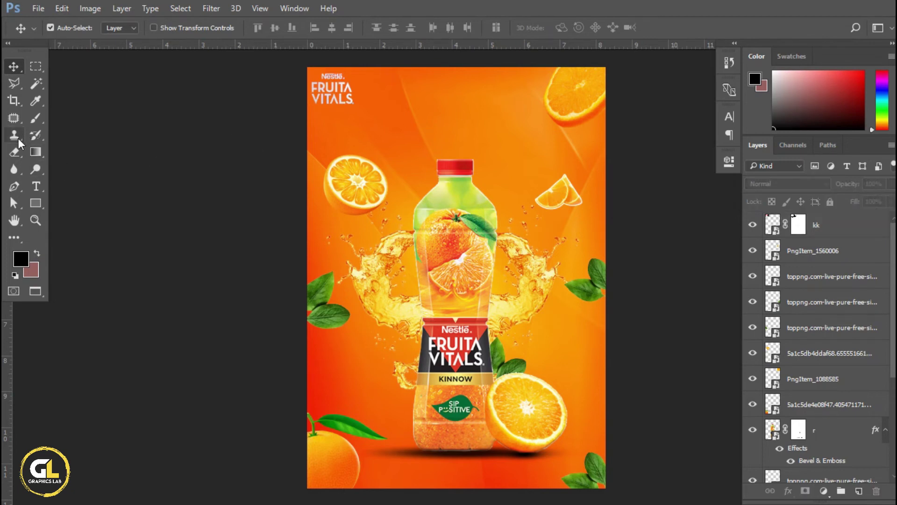
{"action": "left_click", "coordinate": [35, 187]}
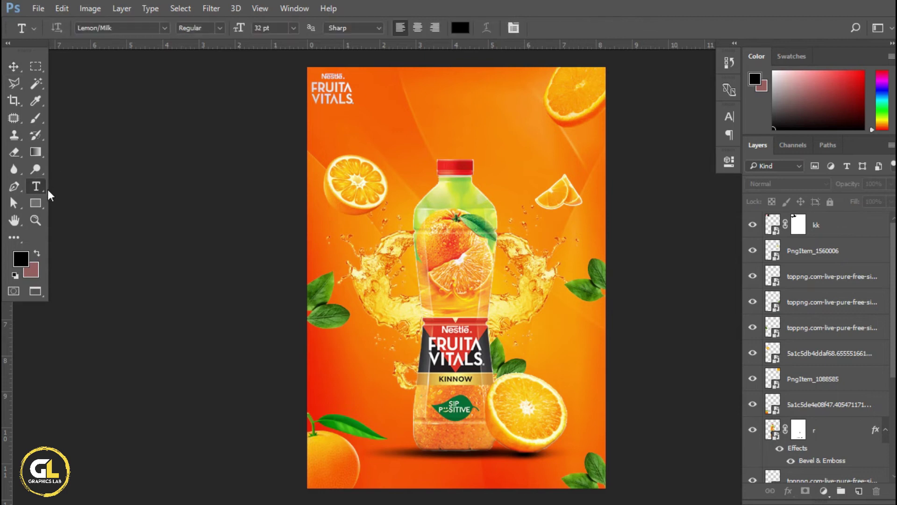
{"action": "left_click", "coordinate": [413, 111]}
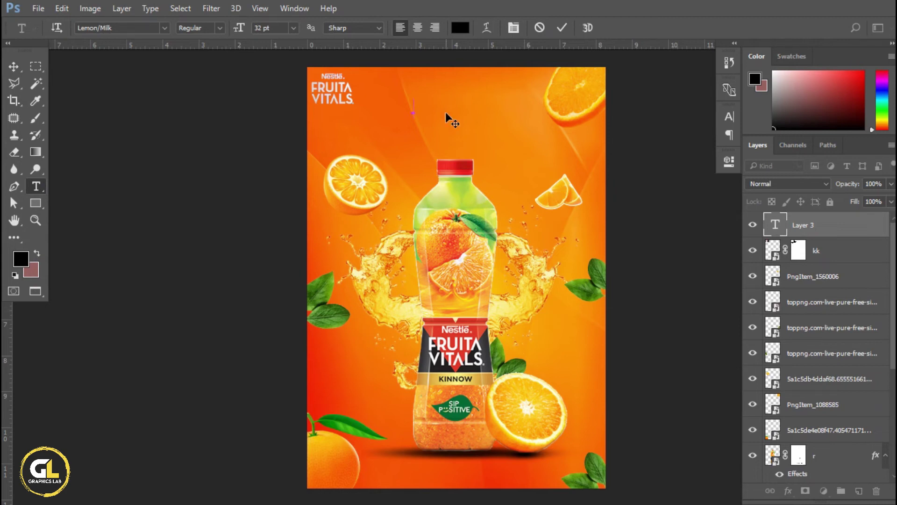
{"action": "type", "text": "فر"}
{"action": "key", "text": "BackSpace"}
{"action": "key", "text": "BackSpace"}
{"action": "type", "text": "fresh juice"}
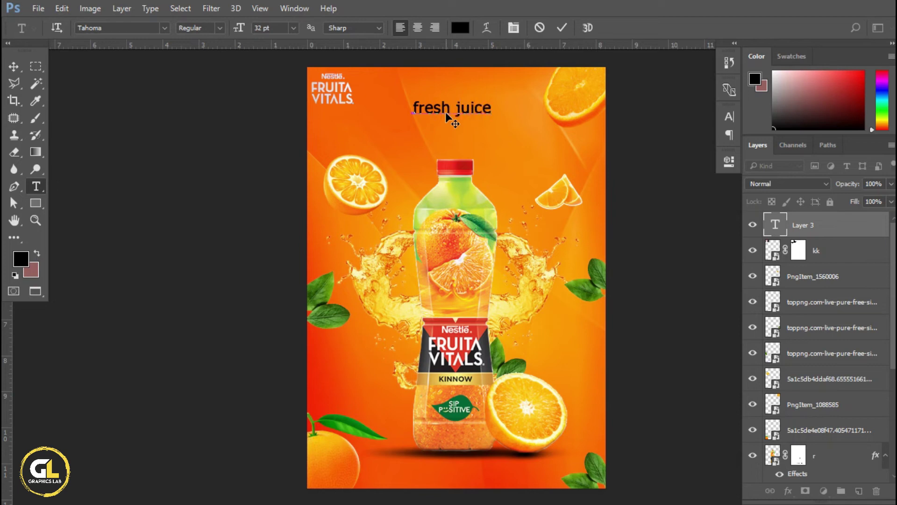
{"action": "double_click", "coordinate": [447, 109]}
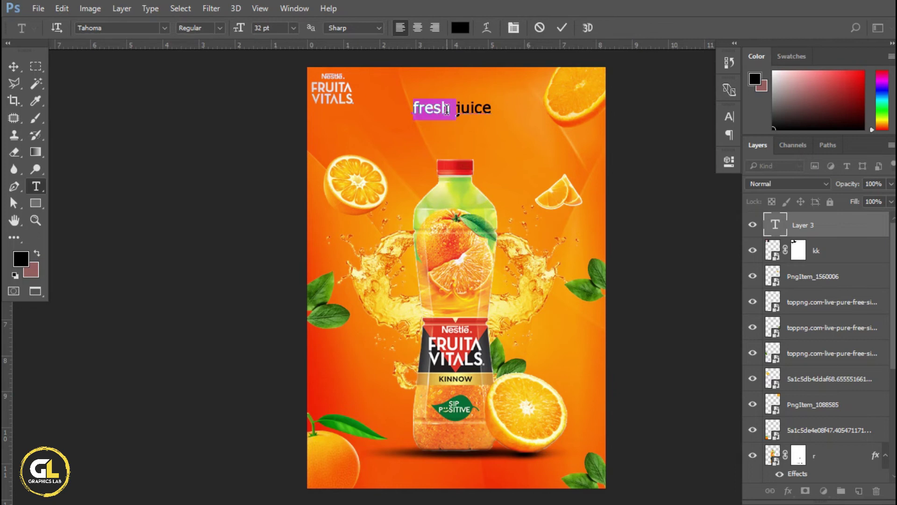
{"action": "triple_click", "coordinate": [448, 109]}
{"action": "scroll", "coordinate": [447, 108], "scroll_direction": "up", "scroll_amount": 1}
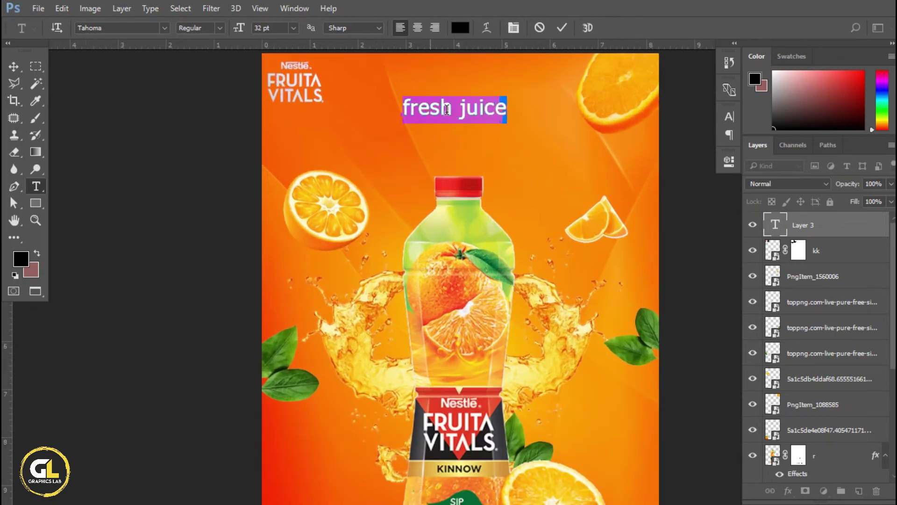
{"action": "scroll", "coordinate": [447, 109], "scroll_direction": "up", "scroll_amount": 1}
{"action": "key", "text": "BackSpace"}
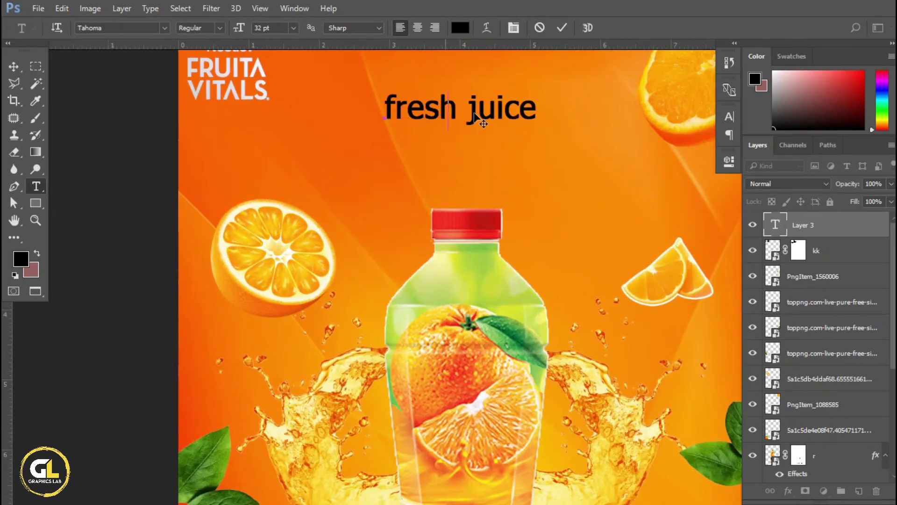
{"action": "key", "text": "Escape"}
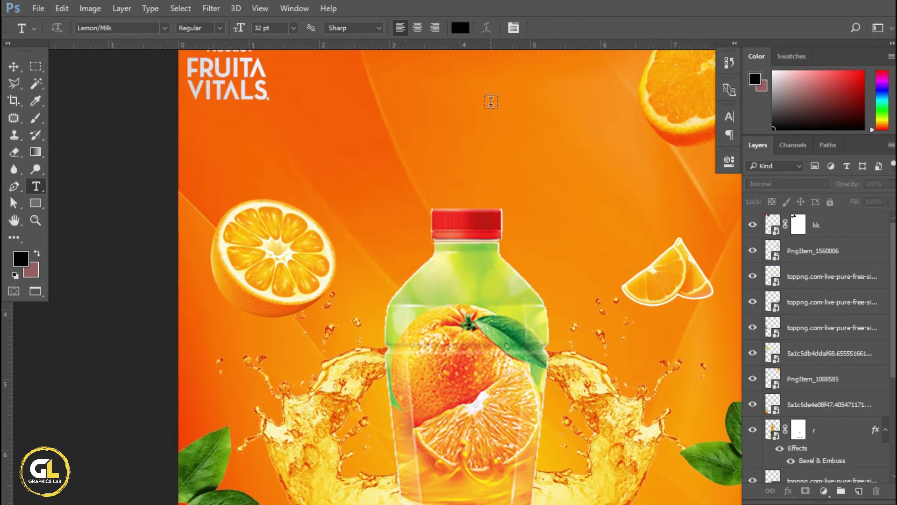
{"action": "scroll", "coordinate": [444, 134], "scroll_direction": "down", "scroll_amount": 1}
{"action": "scroll", "coordinate": [444, 135], "scroll_direction": "down", "scroll_amount": 1}
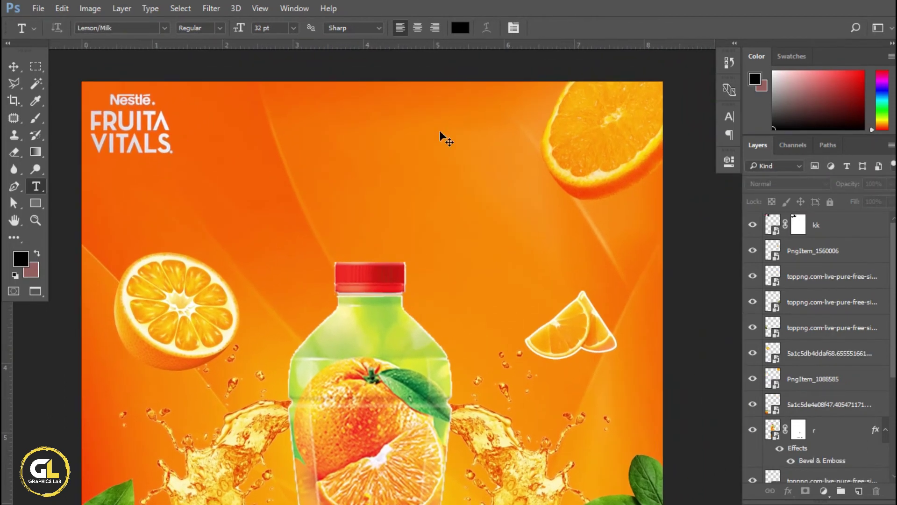
{"action": "scroll", "coordinate": [444, 138], "scroll_direction": "down", "scroll_amount": 1}
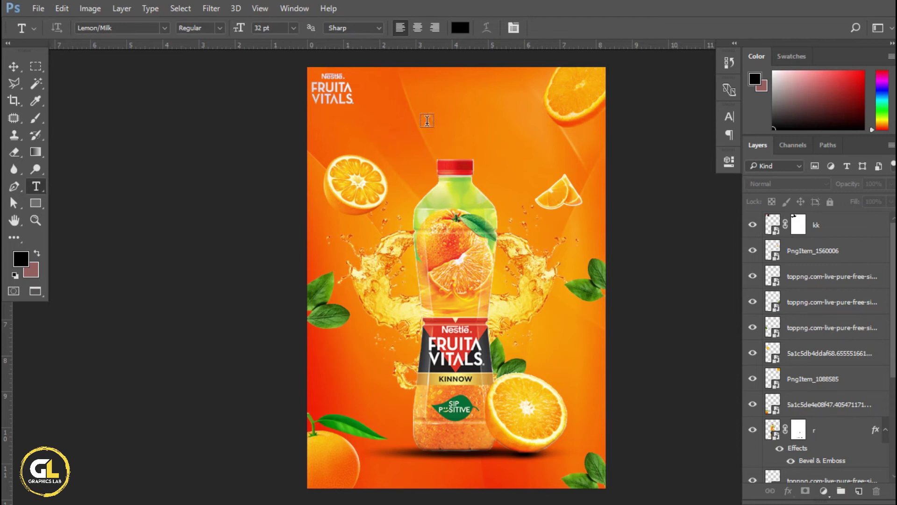
{"action": "scroll", "coordinate": [427, 118], "scroll_direction": "up", "scroll_amount": 1}
{"action": "scroll", "coordinate": [426, 118], "scroll_direction": "up", "scroll_amount": 2}
{"action": "left_click_drag", "start_coordinate": [454, 126], "coordinate": [347, 192]}
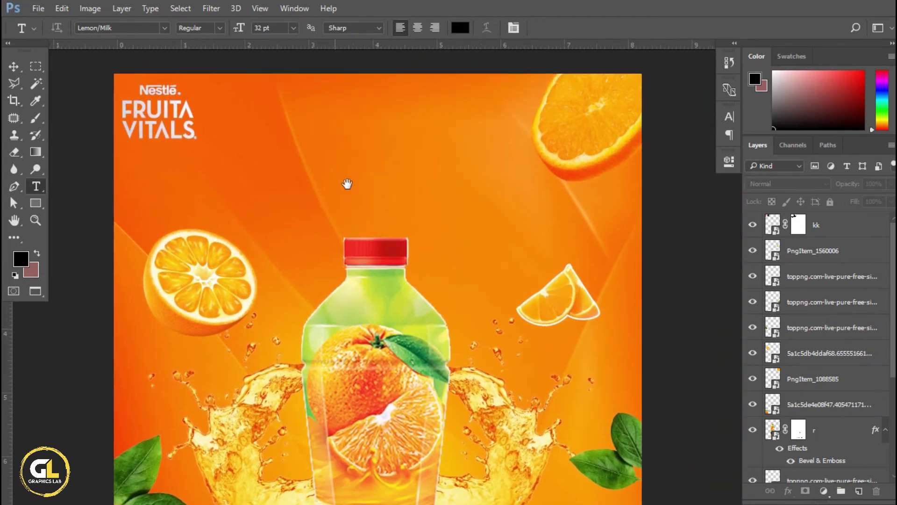
Type 'FRESH JUICE' above the bottle in white ffffff at 39 pt.
{"action": "left_click", "coordinate": [287, 170]}
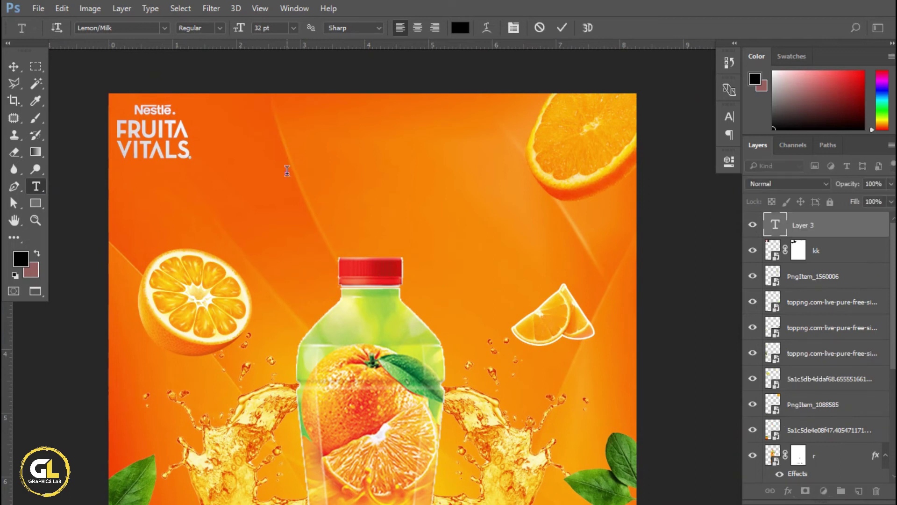
{"action": "type", "text": "FRESH JUI"}
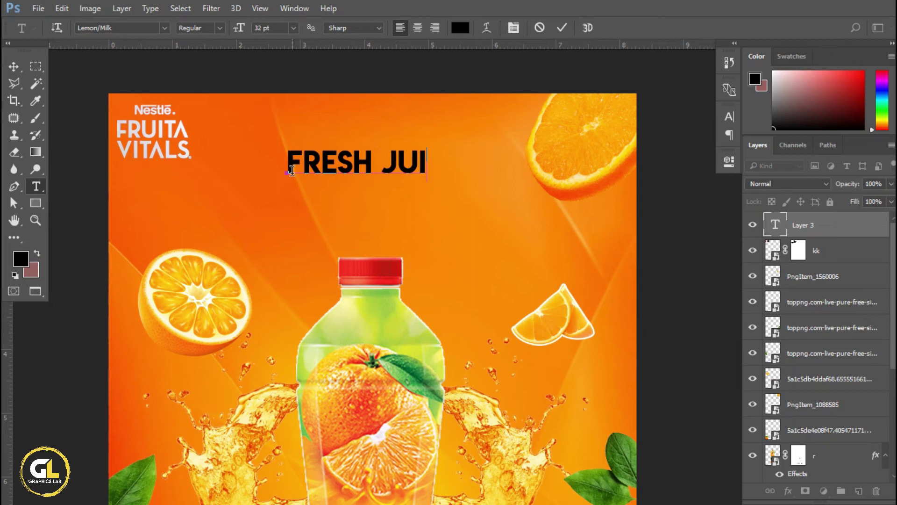
{"action": "type", "text": "CE"}
{"action": "key", "text": "ctrl+a"}
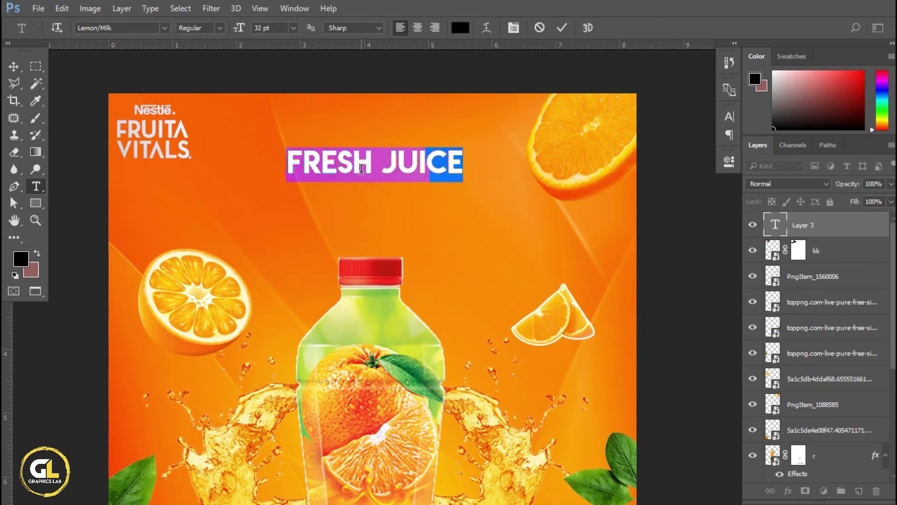
{"action": "left_click", "coordinate": [460, 29]}
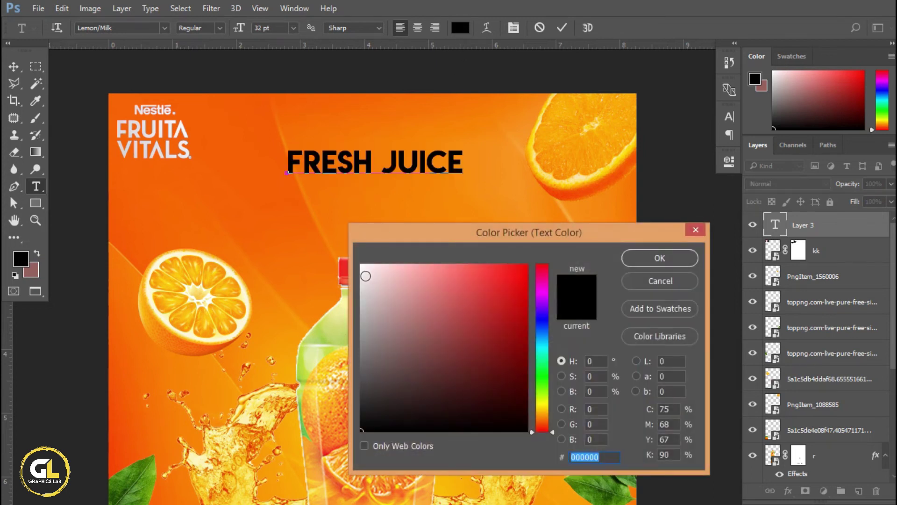
{"action": "type", "text": "ffffff"}
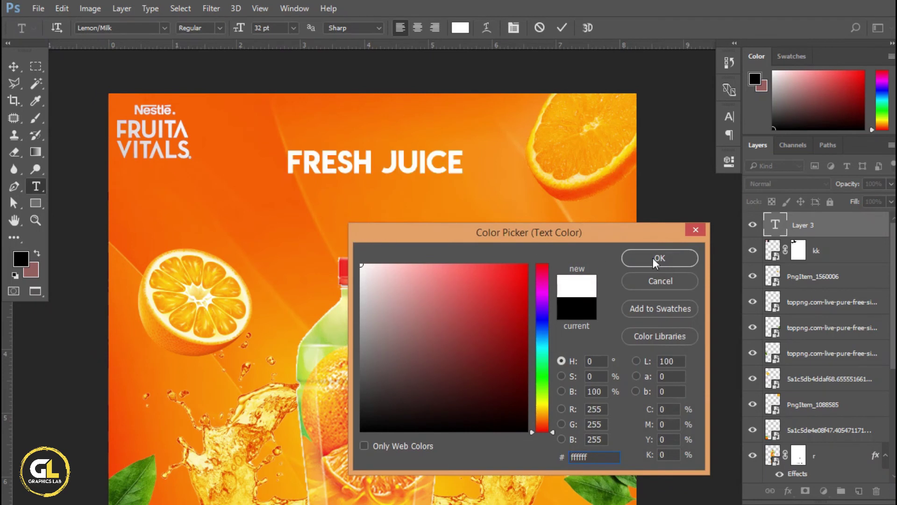
{"action": "left_click", "coordinate": [653, 258]}
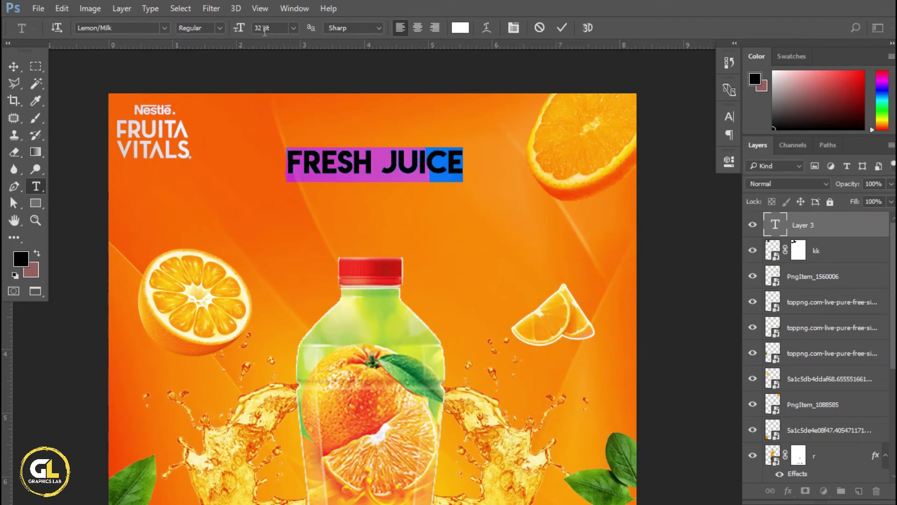
{"action": "left_click_drag", "start_coordinate": [240, 29], "coordinate": [257, 30]}
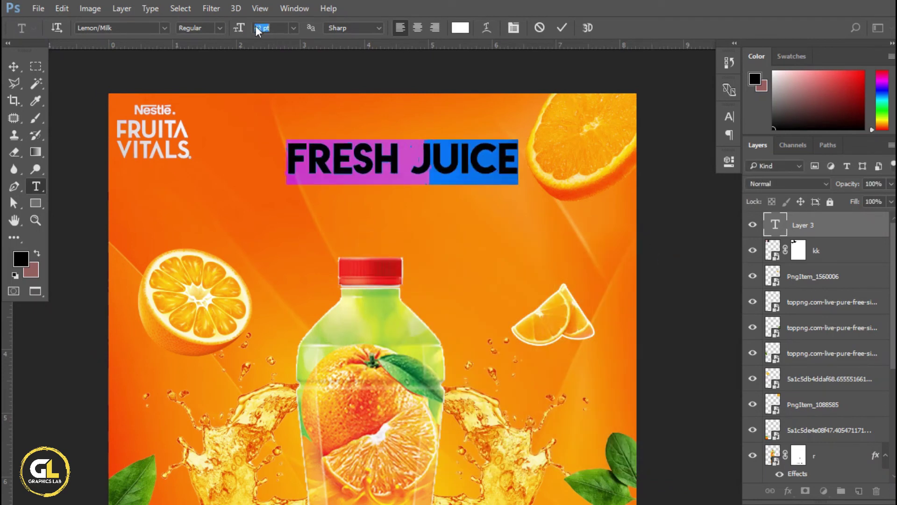
{"action": "left_click", "coordinate": [561, 29]}
Move the FRESH JUICE headline down and to the left.
{"action": "key", "text": "v"}
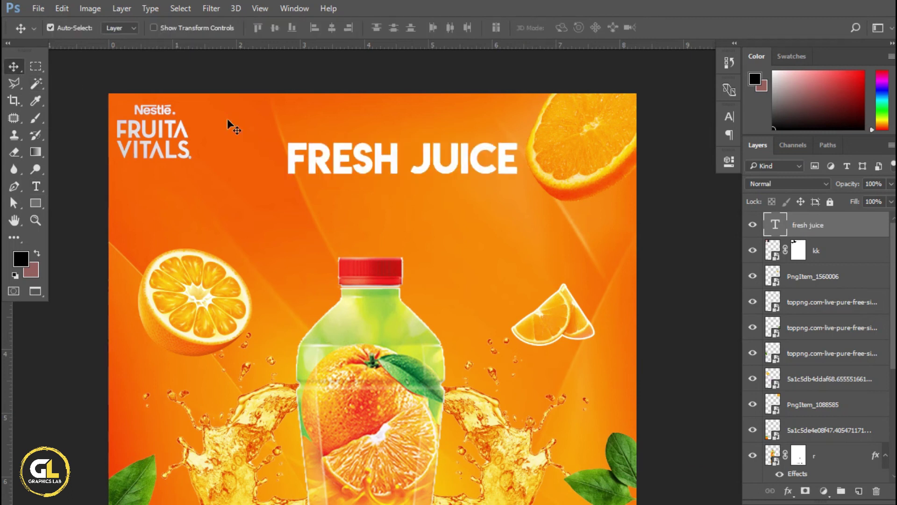
{"action": "left_click_drag", "start_coordinate": [428, 157], "coordinate": [408, 176]}
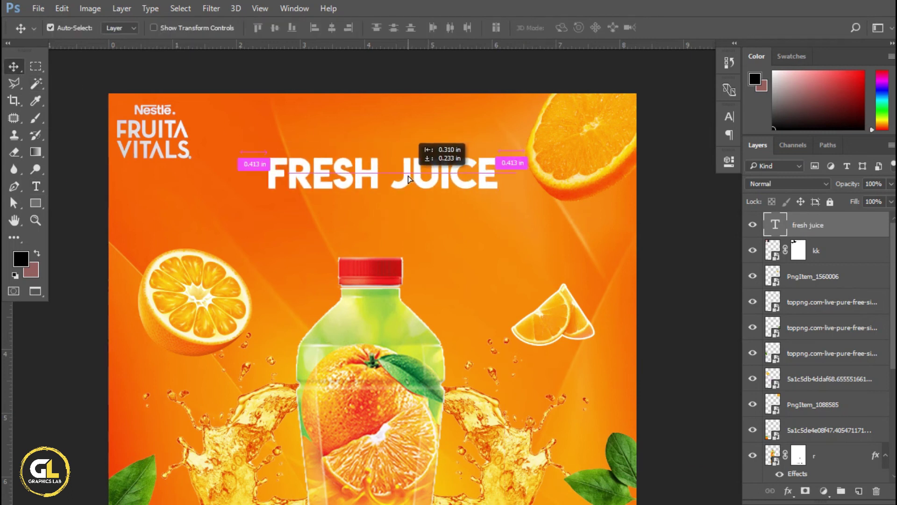
{"action": "key", "text": "ctrl+0"}
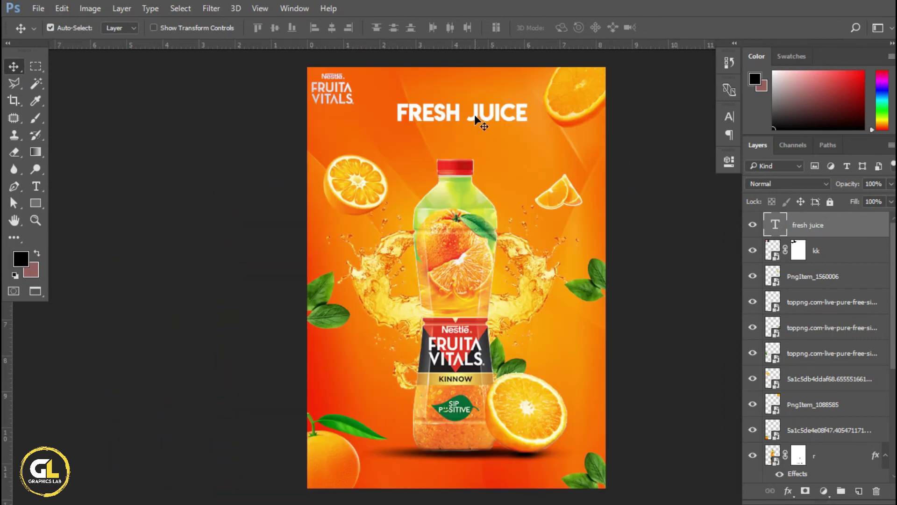
{"action": "key", "text": "Left"}
{"action": "key", "text": "Left"}
{"action": "key", "text": "Left"}
{"action": "key", "text": "Left"}
Scale down the top-right orange slice.
{"action": "left_click", "coordinate": [581, 101]}
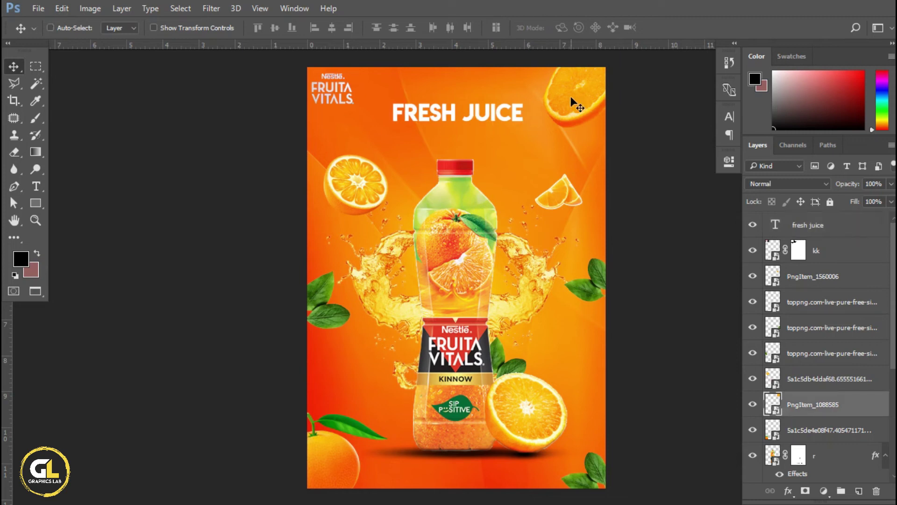
{"action": "key", "text": "ctrl+t"}
{"action": "left_click_drag", "start_coordinate": [617, 122], "coordinate": [589, 95]}
{"action": "key", "text": "Return"}
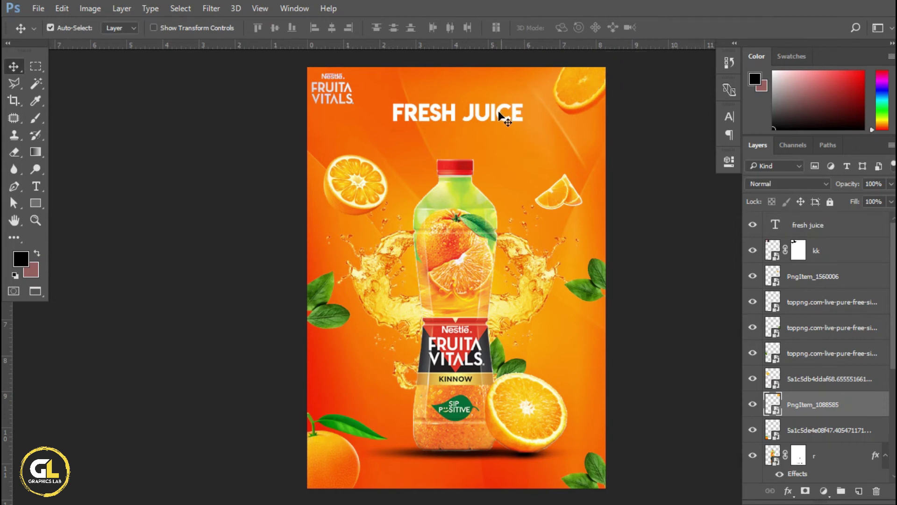
Enlarge the headline from its centre to about 132% and settle it near the top.
{"action": "left_click_drag", "start_coordinate": [497, 112], "coordinate": [483, 117]}
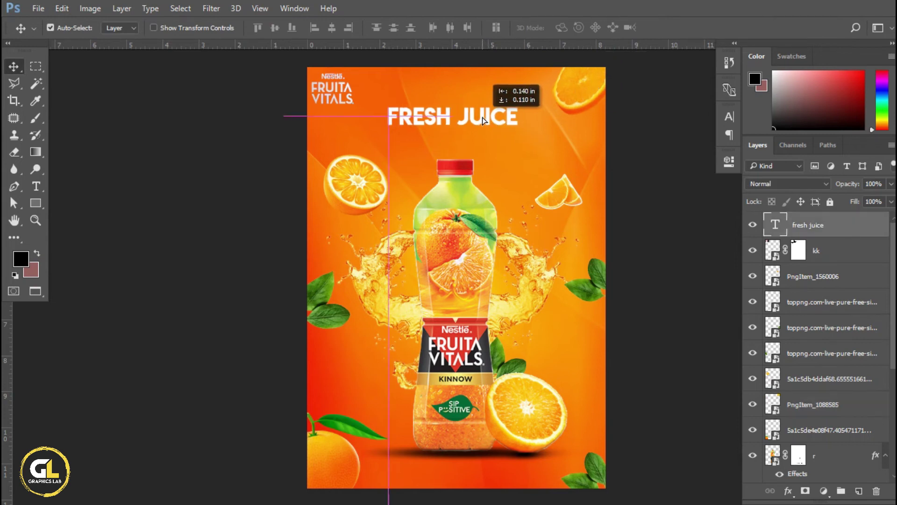
{"action": "key", "text": "ctrl"}
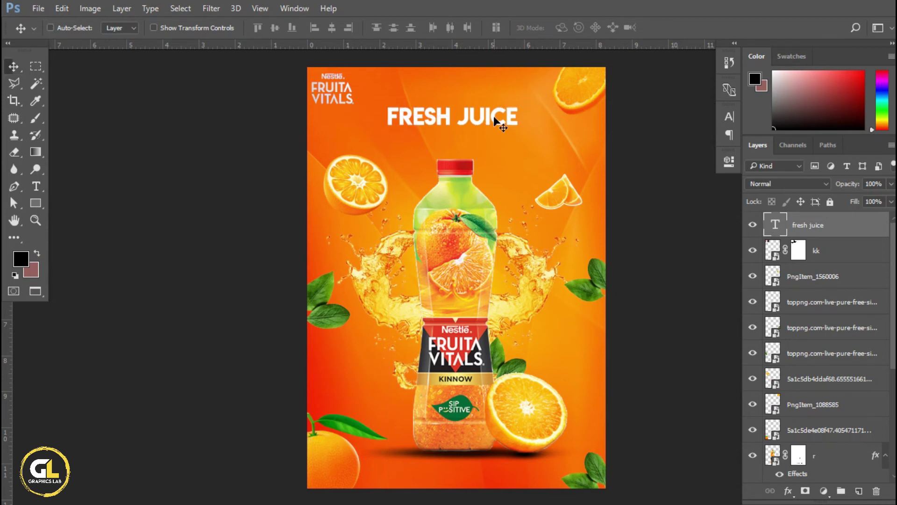
{"action": "key", "text": "ctrl+t"}
{"action": "left_click_drag", "start_coordinate": [520, 131], "coordinate": [540, 145]}
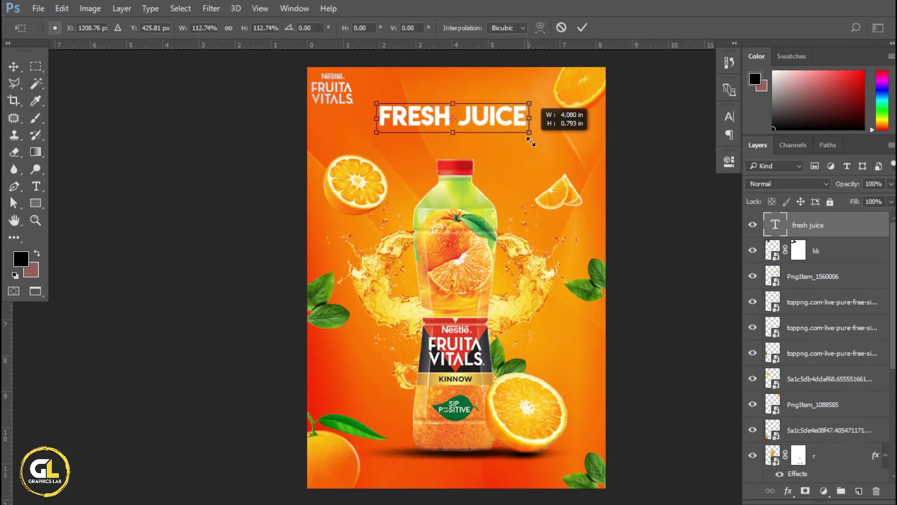
{"action": "left_click", "coordinate": [582, 28]}
{"action": "left_click_drag", "start_coordinate": [494, 112], "coordinate": [492, 124]}
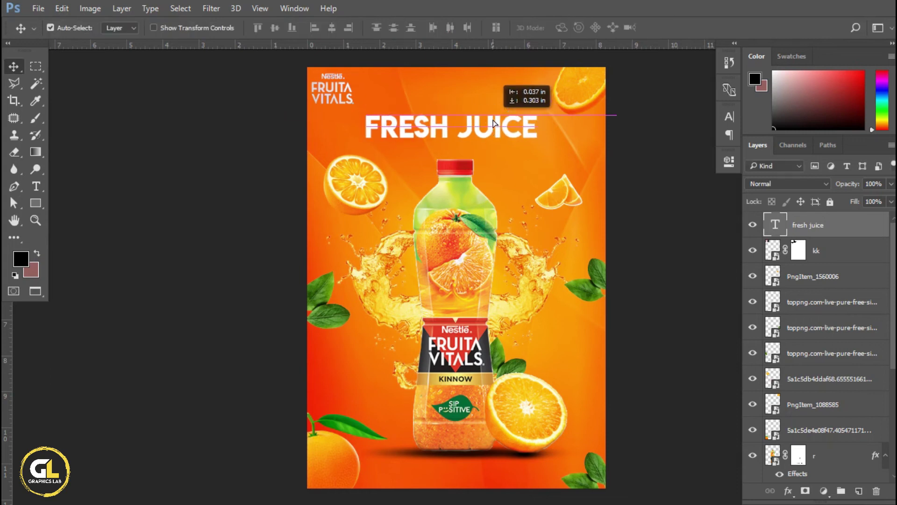
{"action": "key", "text": "Up"}
{"action": "key", "text": "Up"}
{"action": "key", "text": "Up"}
{"action": "key", "text": "Up"}
{"action": "key", "text": "Up"}
{"action": "key", "text": "Up"}
{"action": "key", "text": "Up"}
{"action": "key", "text": "Up"}
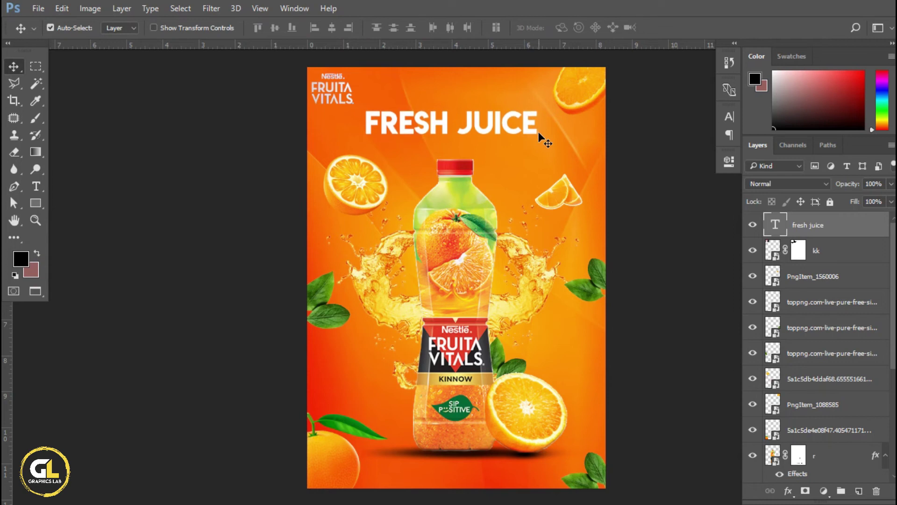
{"action": "scroll", "coordinate": [479, 128], "scroll_direction": "up", "scroll_amount": 1}
{"action": "scroll", "coordinate": [479, 128], "scroll_direction": "up", "scroll_amount": 2}
{"action": "scroll", "coordinate": [479, 128], "scroll_direction": "up", "scroll_amount": 2}
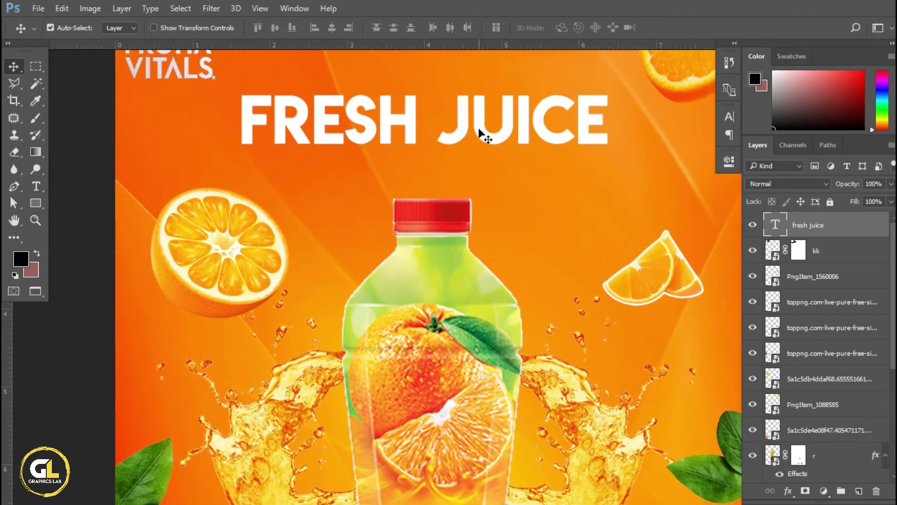
Duplicate the headline below it and retype it as 'CHANGE YOUR TASTE' at 28.48 pt.
{"action": "left_click_drag", "start_coordinate": [465, 119], "coordinate": [472, 173], "text": "alt"}
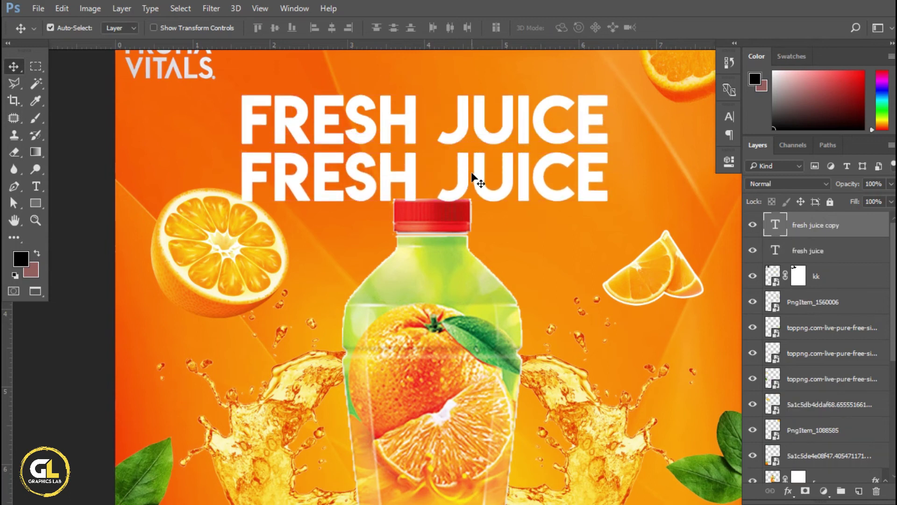
{"action": "key", "text": "t"}
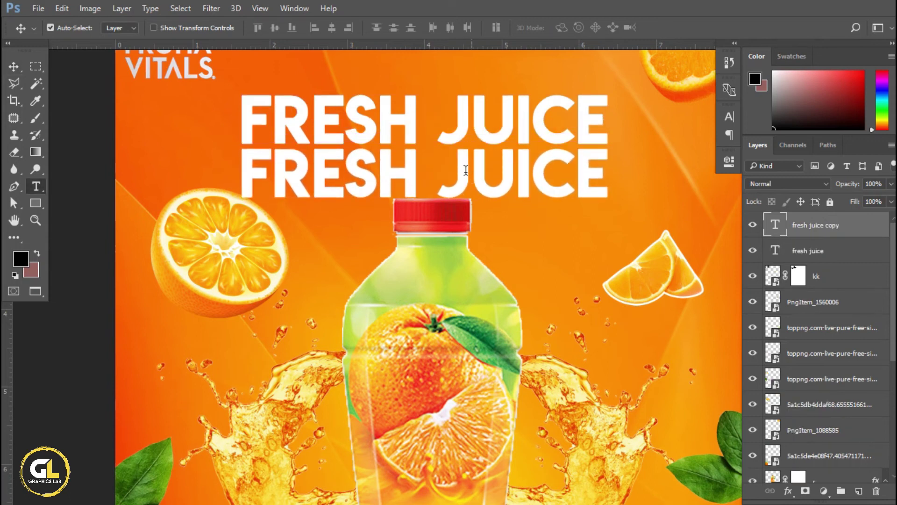
{"action": "double_click", "coordinate": [466, 170]}
{"action": "key", "text": "ctrl+a"}
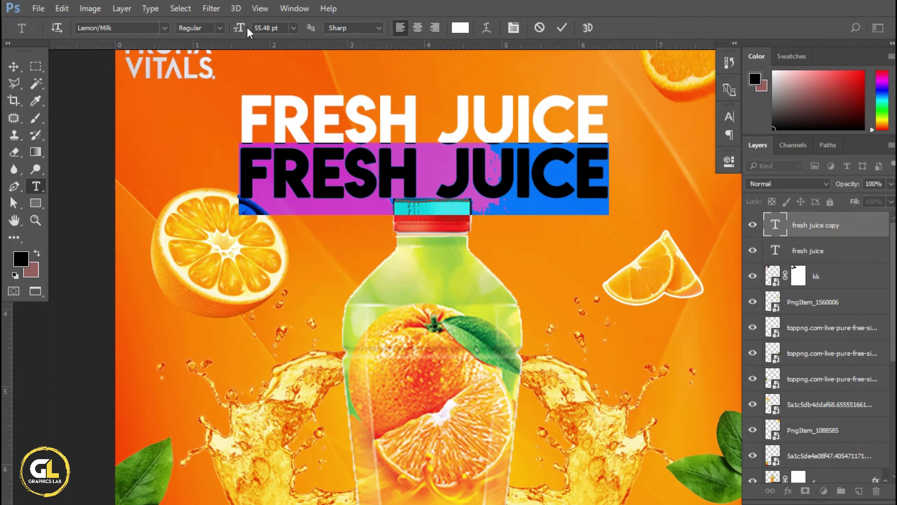
{"action": "left_click_drag", "start_coordinate": [248, 30], "coordinate": [224, 30]}
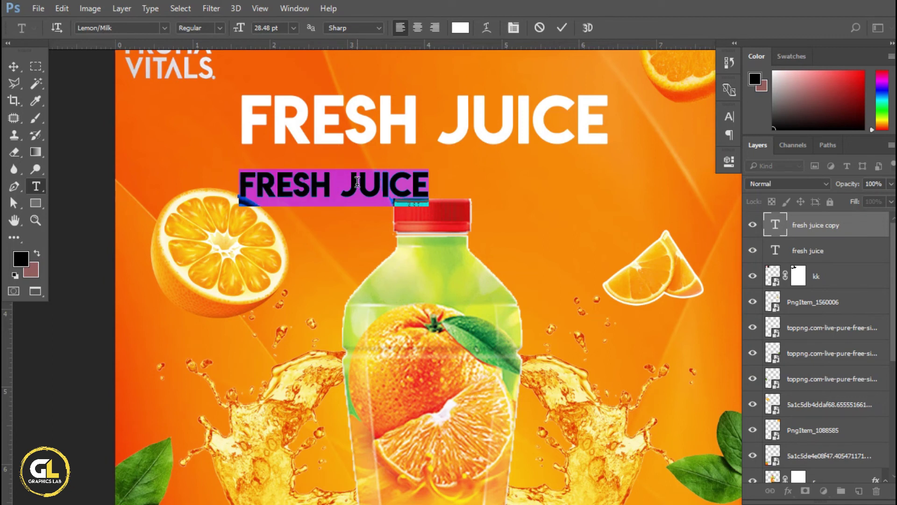
{"action": "type", "text": "CHANGE"}
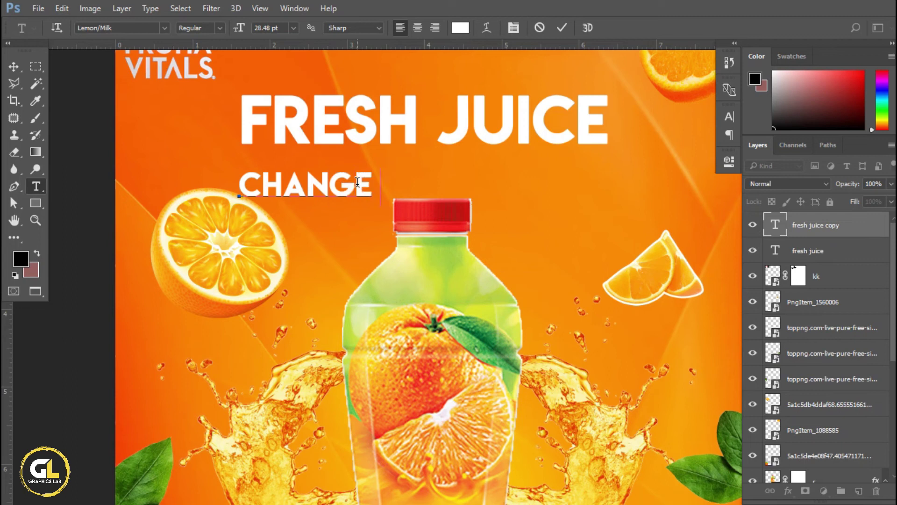
{"action": "type", "text": " YOUR TA"}
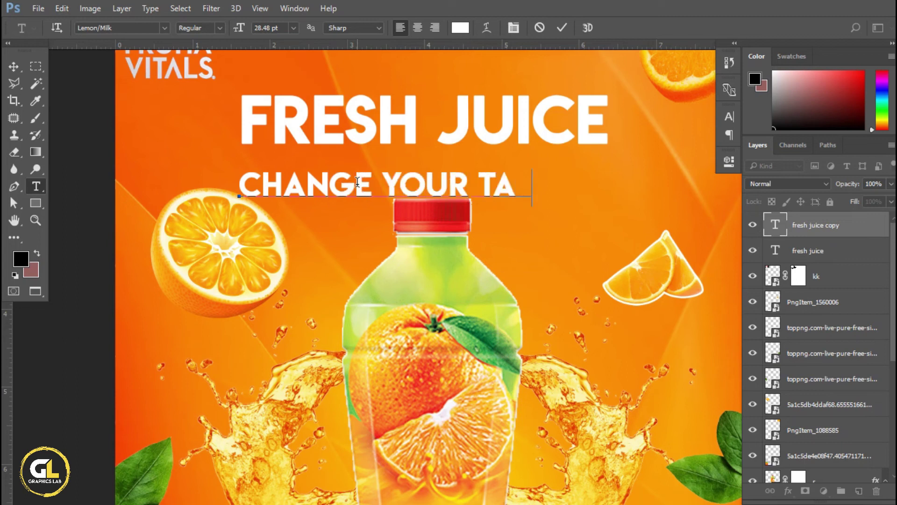
{"action": "type", "text": "STE"}
Set the subline font to Monotype Corsiva.
{"action": "key", "text": "ctrl+a"}
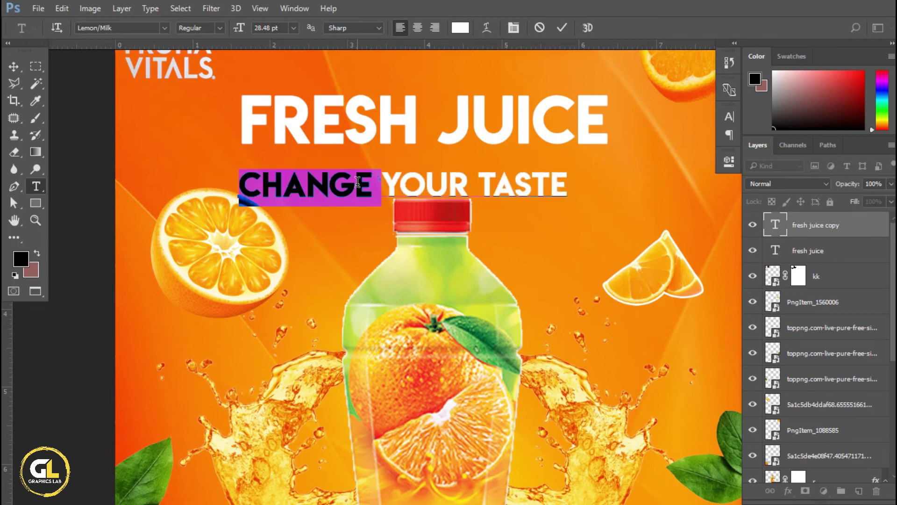
{"action": "left_click", "coordinate": [164, 28]}
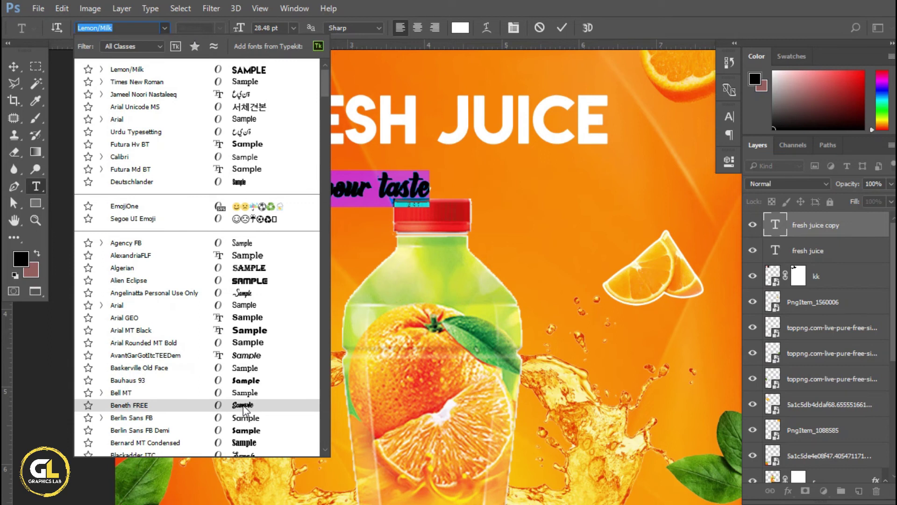
{"action": "scroll", "coordinate": [252, 429], "scroll_direction": "down", "scroll_amount": 1}
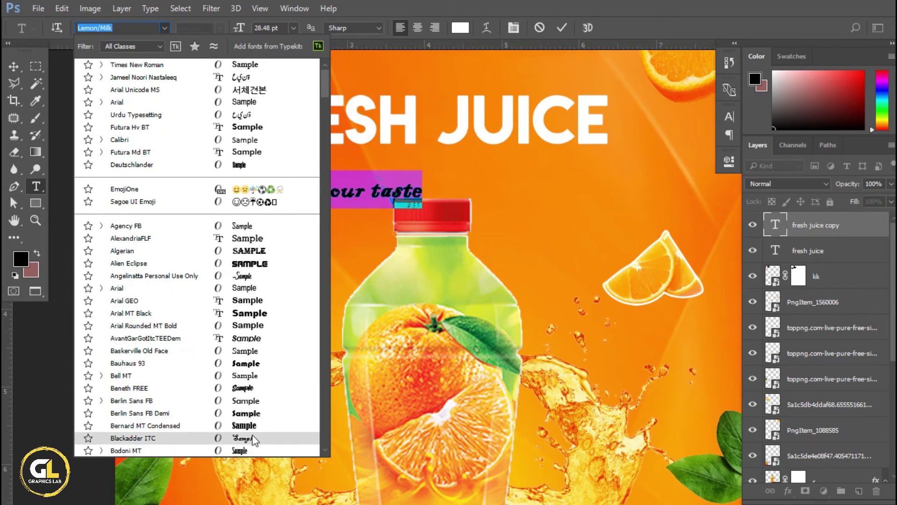
{"action": "scroll", "coordinate": [254, 441], "scroll_direction": "down", "scroll_amount": 1}
{"action": "scroll", "coordinate": [253, 439], "scroll_direction": "down", "scroll_amount": 4}
{"action": "scroll", "coordinate": [253, 438], "scroll_direction": "down", "scroll_amount": 5}
{"action": "scroll", "coordinate": [253, 435], "scroll_direction": "down", "scroll_amount": 4}
{"action": "scroll", "coordinate": [255, 430], "scroll_direction": "down", "scroll_amount": 2}
{"action": "scroll", "coordinate": [255, 430], "scroll_direction": "down", "scroll_amount": 5}
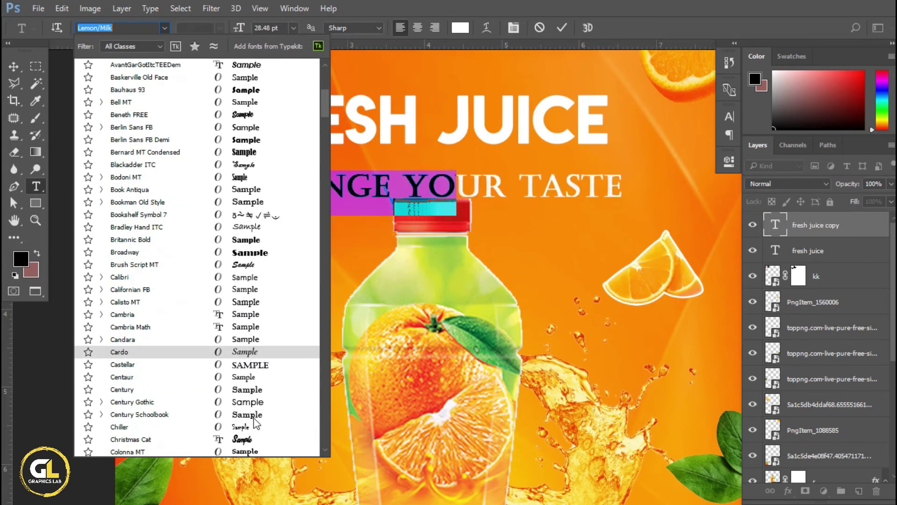
{"action": "scroll", "coordinate": [252, 428], "scroll_direction": "down", "scroll_amount": 2}
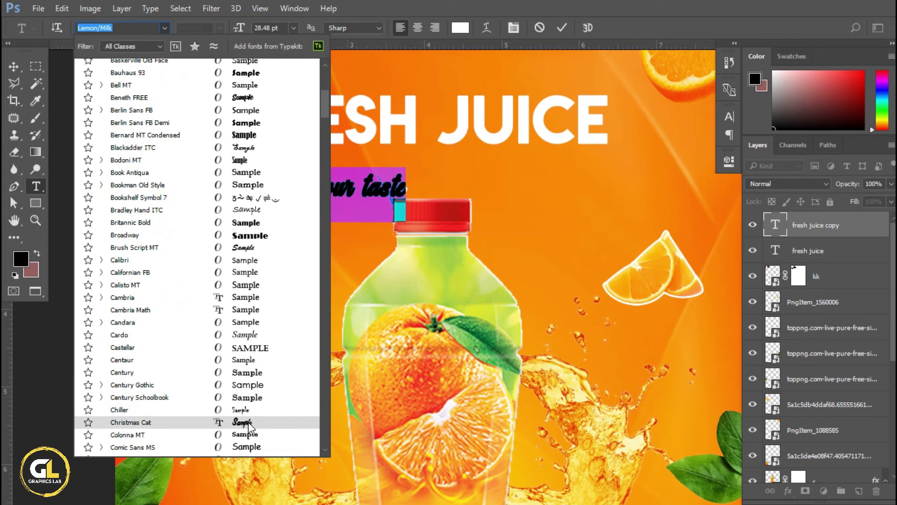
{"action": "scroll", "coordinate": [250, 426], "scroll_direction": "down", "scroll_amount": 2}
{"action": "scroll", "coordinate": [250, 427], "scroll_direction": "down", "scroll_amount": 1}
{"action": "scroll", "coordinate": [251, 426], "scroll_direction": "down", "scroll_amount": 2}
{"action": "scroll", "coordinate": [257, 428], "scroll_direction": "down", "scroll_amount": 3}
{"action": "scroll", "coordinate": [259, 426], "scroll_direction": "down", "scroll_amount": 4}
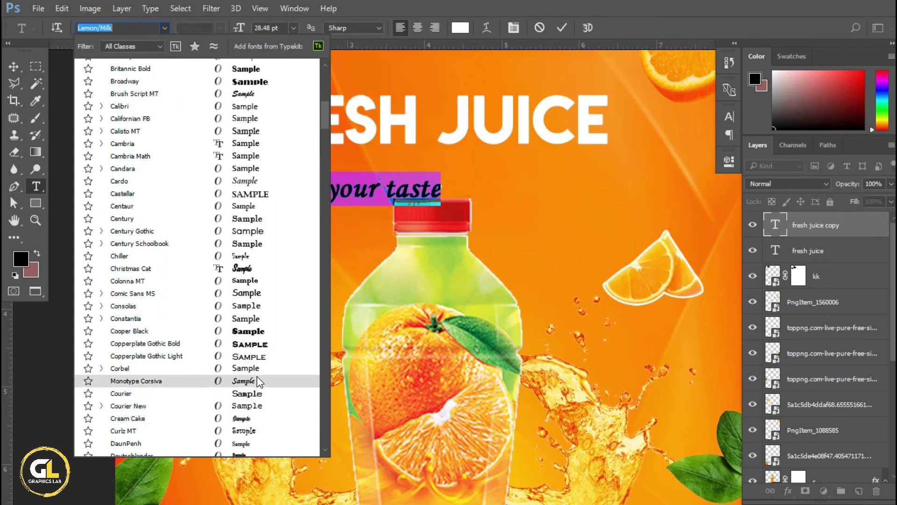
{"action": "left_click", "coordinate": [140, 381]}
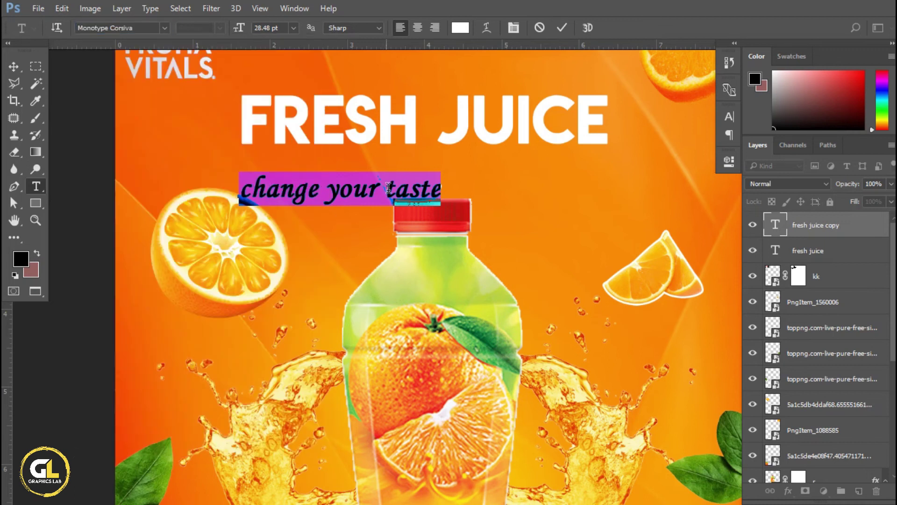
Color the subline near-white fdf7f7 and enlarge it to 33.48 pt.
{"action": "left_click", "coordinate": [460, 28]}
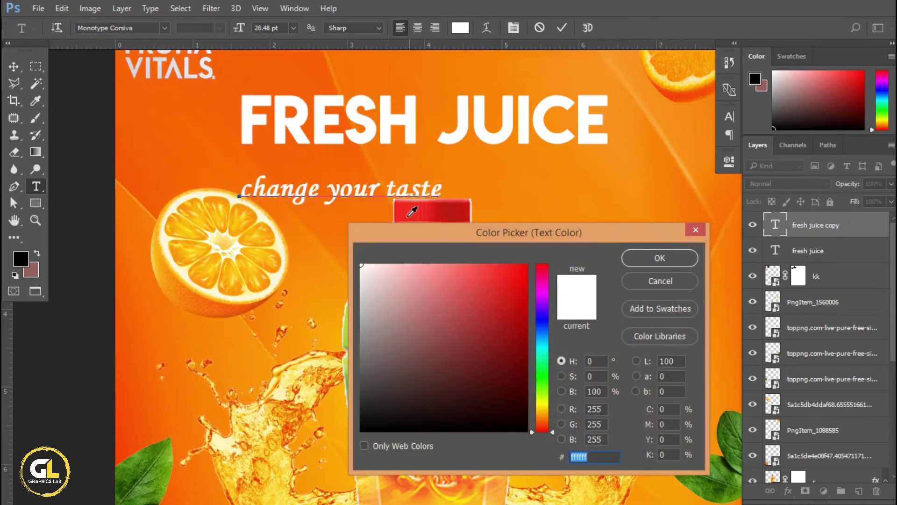
{"action": "left_click", "coordinate": [414, 211]}
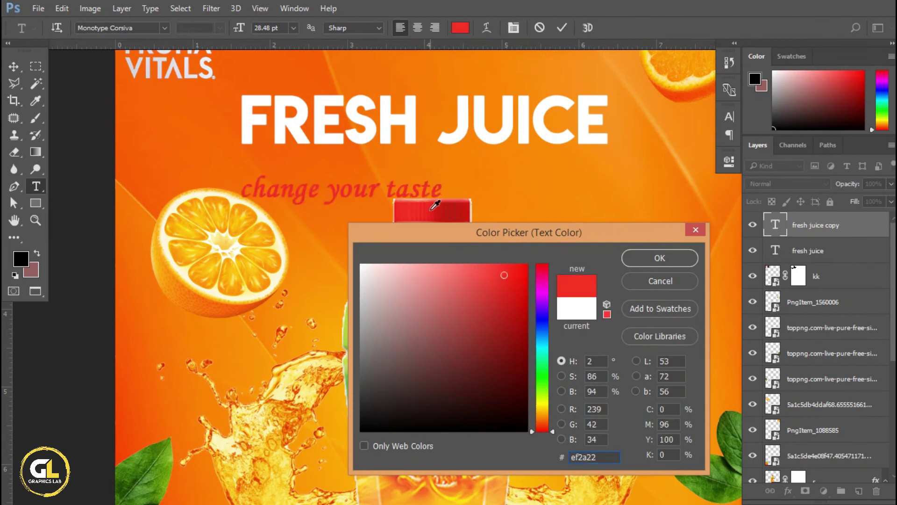
{"action": "left_click_drag", "start_coordinate": [486, 271], "coordinate": [518, 272]}
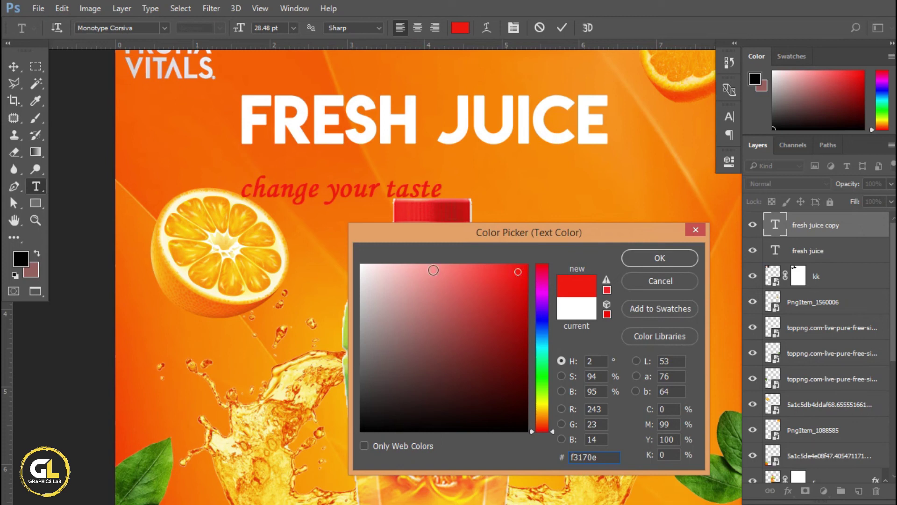
{"action": "left_click", "coordinate": [360, 265]}
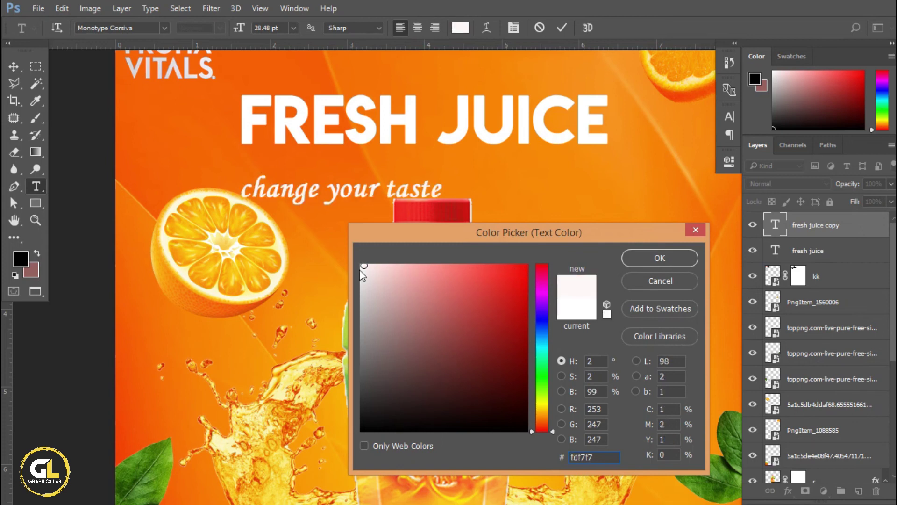
{"action": "left_click", "coordinate": [657, 259]}
{"action": "left_click_drag", "start_coordinate": [239, 29], "coordinate": [250, 29]}
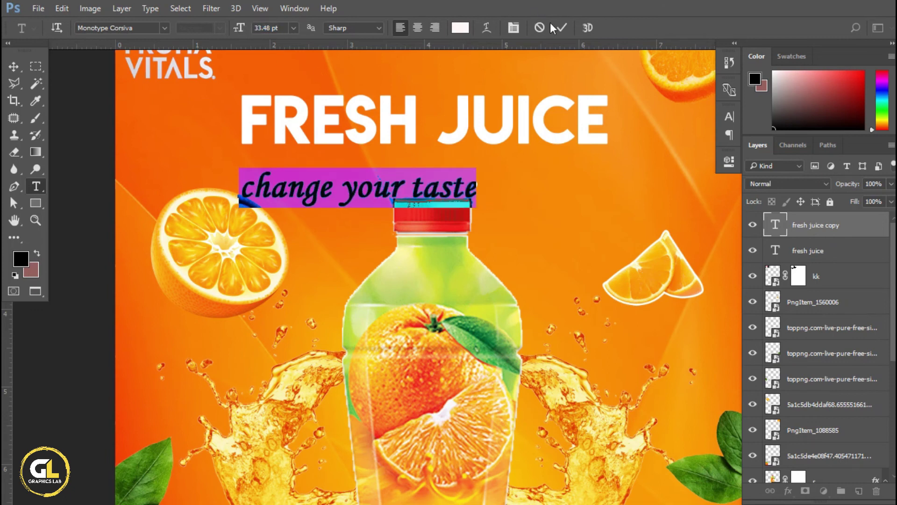
{"action": "left_click", "coordinate": [562, 28]}
Position the subline centred just below FRESH JUICE and fit the whole poster on screen.
{"action": "left_click", "coordinate": [14, 68]}
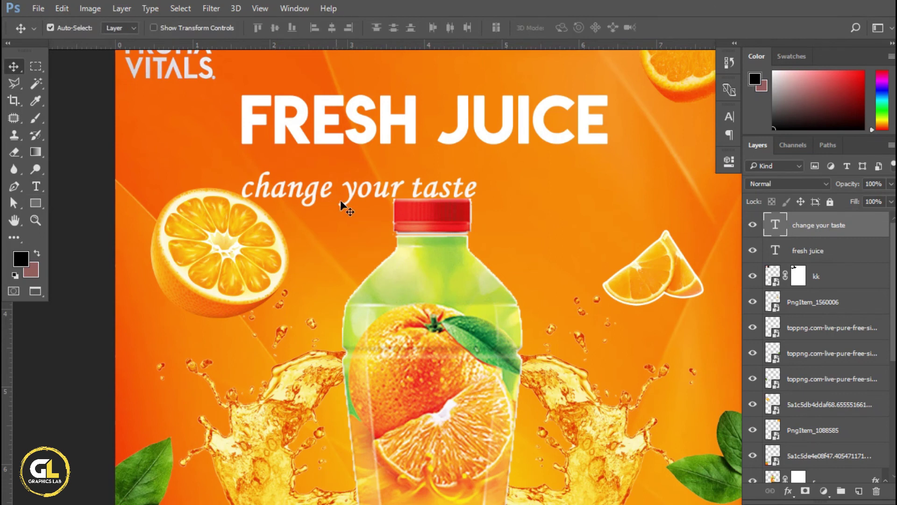
{"action": "left_click_drag", "start_coordinate": [352, 200], "coordinate": [418, 174]}
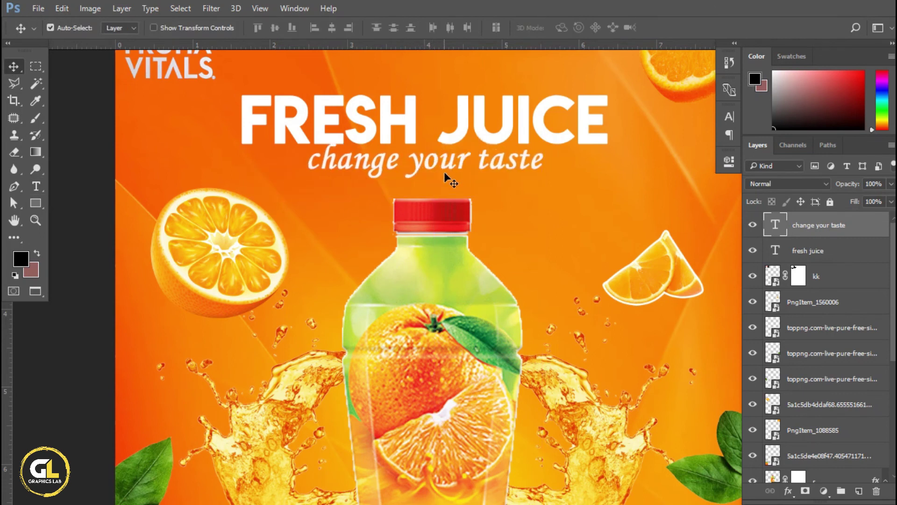
{"action": "key", "text": "Down"}
{"action": "key", "text": "Down"}
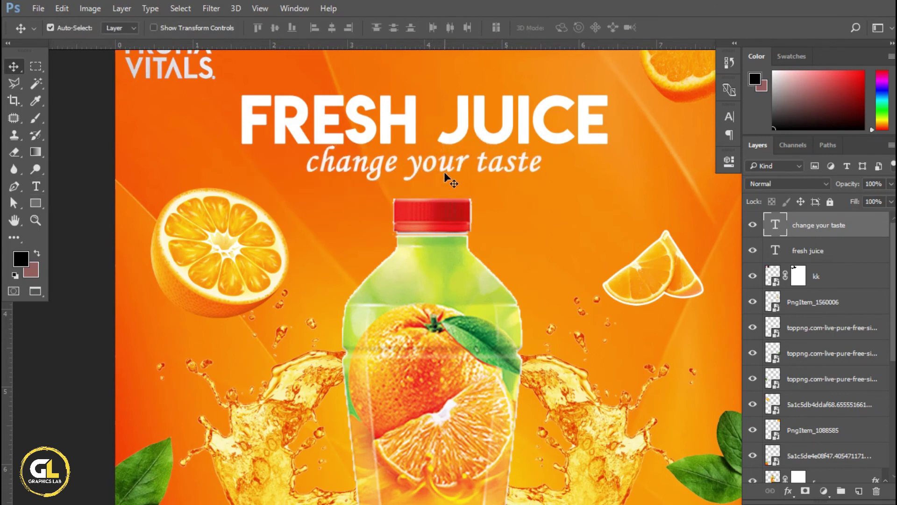
{"action": "key", "text": "ctrl"}
{"action": "key", "text": "ctrl+0"}
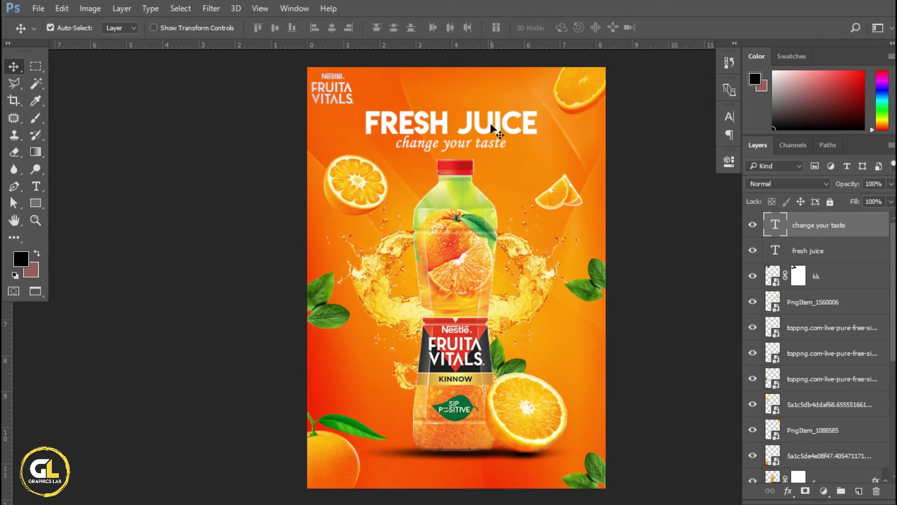
Copy FRESH JUICE to the poster bottom, shrink it to 29.48 pt, and retype '100% PURE JUICE'.
{"action": "left_click_drag", "start_coordinate": [490, 122], "coordinate": [495, 468]}
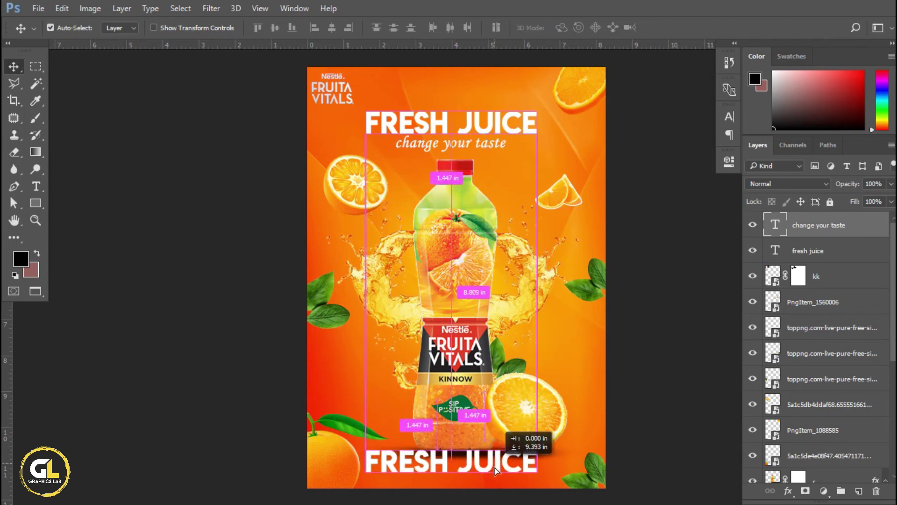
{"action": "scroll", "coordinate": [499, 460], "scroll_direction": "up", "scroll_amount": 3}
{"action": "scroll", "coordinate": [499, 460], "scroll_direction": "up", "scroll_amount": 2}
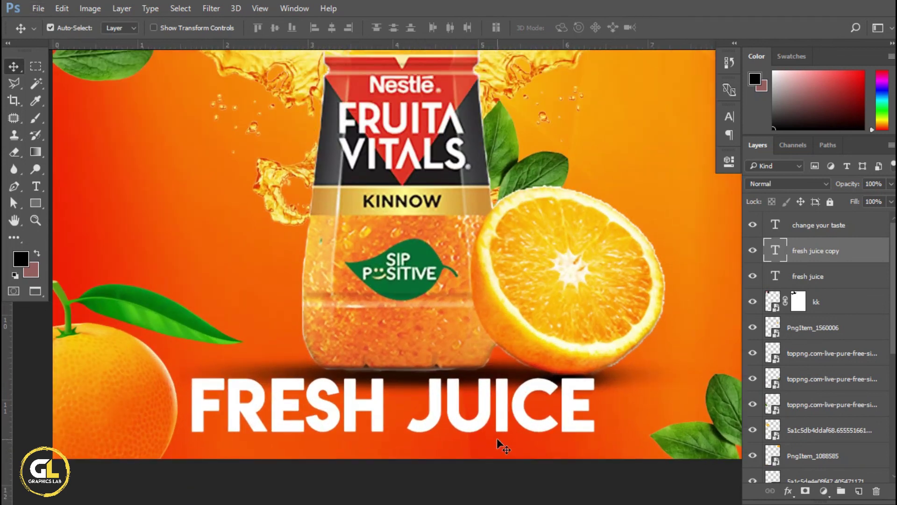
{"action": "double_click", "coordinate": [486, 388]}
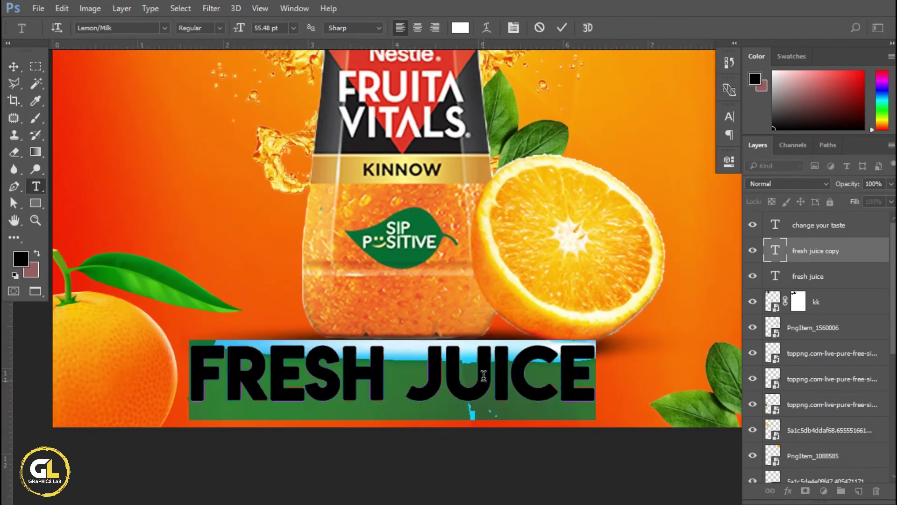
{"action": "left_click", "coordinate": [240, 29]}
{"action": "left_click_drag", "start_coordinate": [240, 29], "coordinate": [224, 29]}
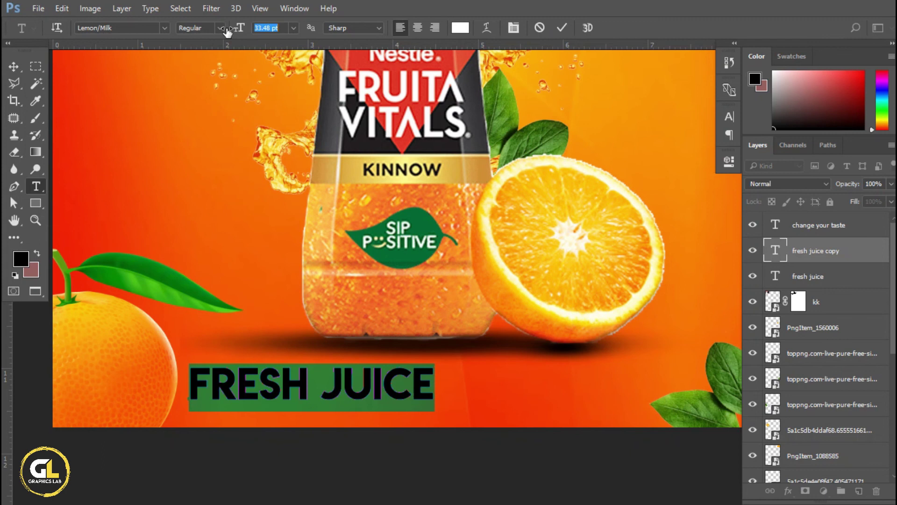
{"action": "triple_click", "coordinate": [303, 391]}
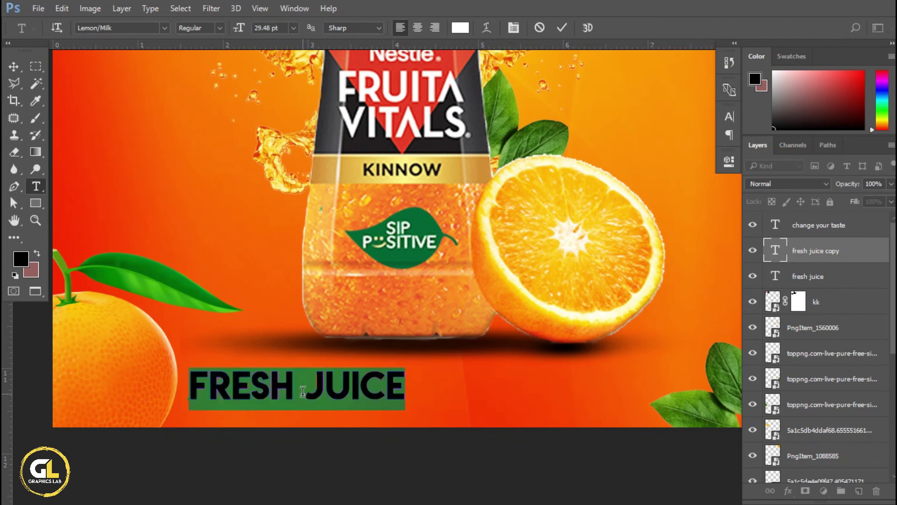
{"action": "type", "text": "10"}
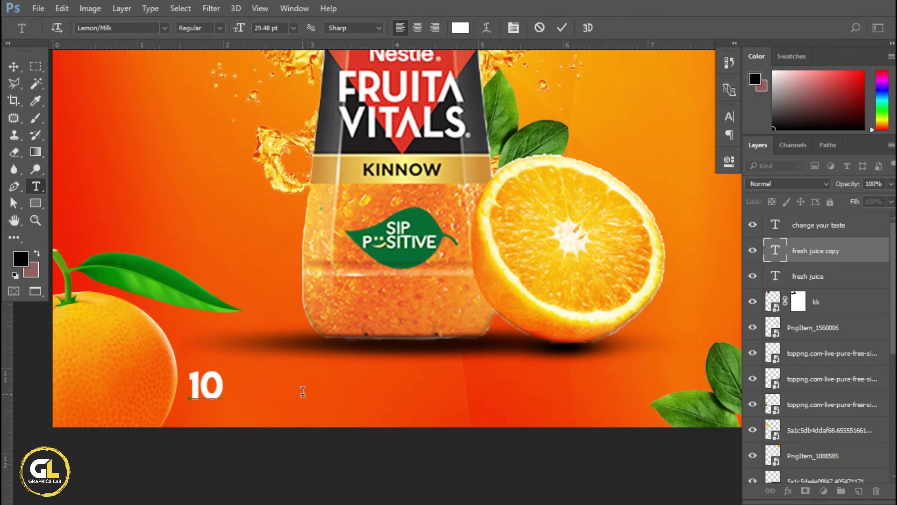
{"action": "type", "text": "0"}
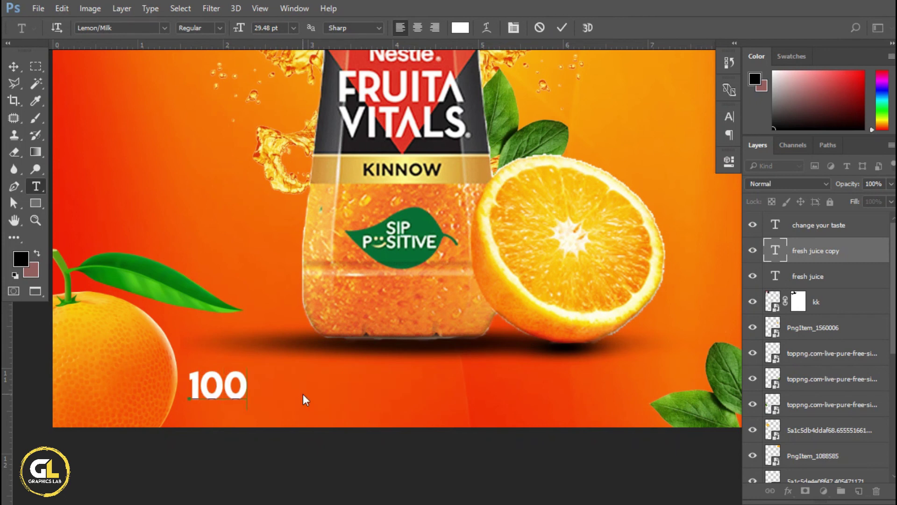
{"action": "type", "text": "%"}
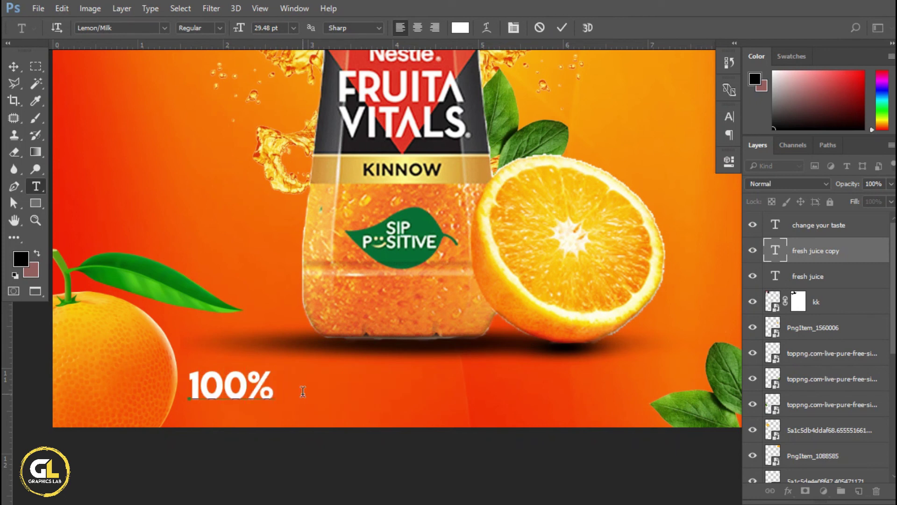
{"action": "type", "text": " PURE JU"}
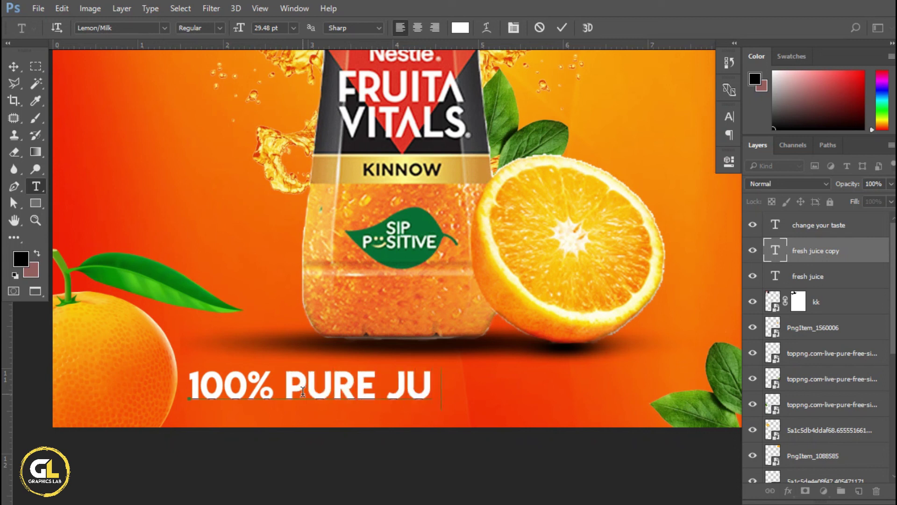
{"action": "type", "text": "ICE"}
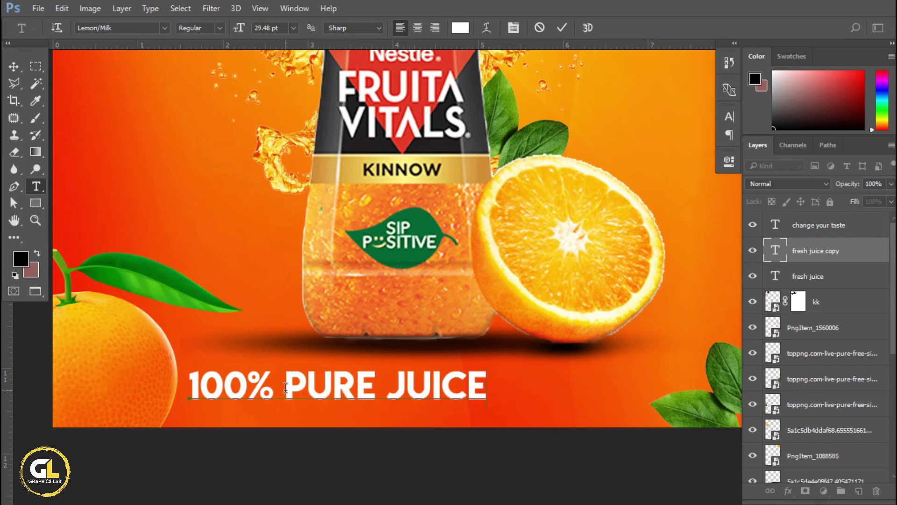
Set the whole footer line's font to Futura Md BT Medium.
{"action": "triple_click", "coordinate": [302, 382]}
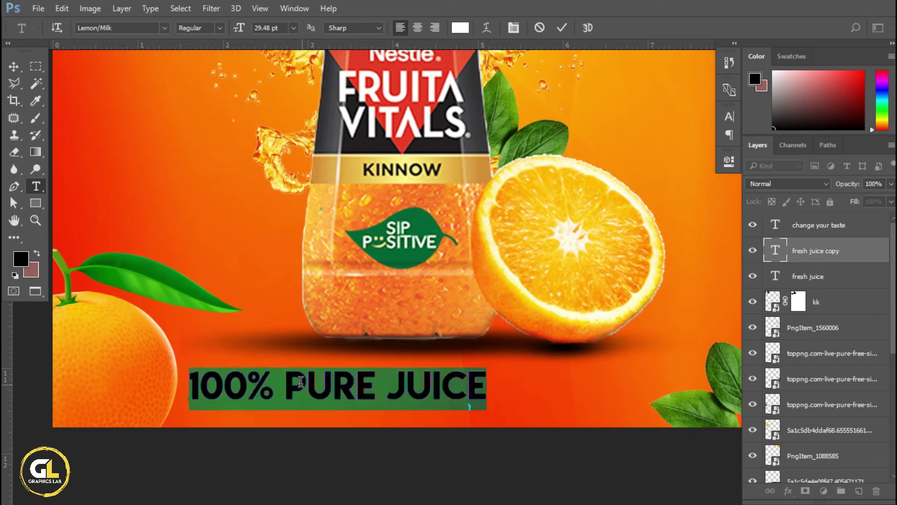
{"action": "left_click", "coordinate": [220, 28]}
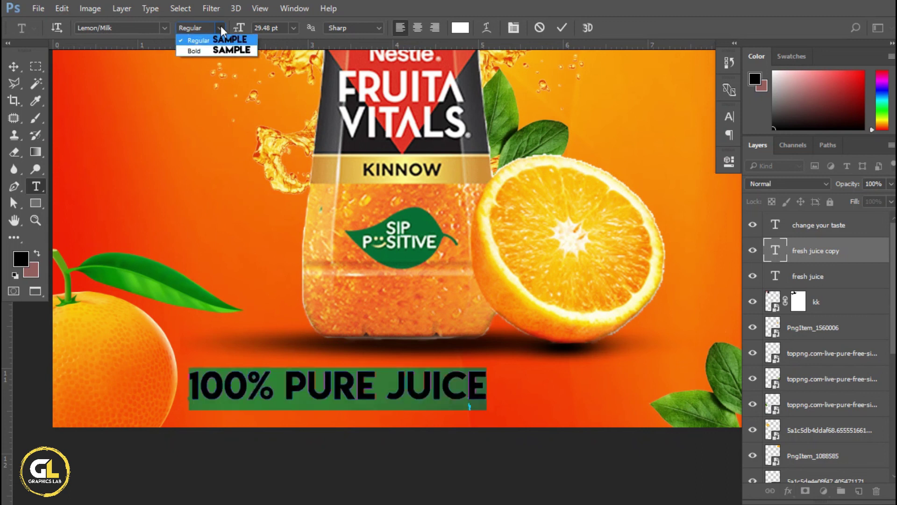
{"action": "left_click", "coordinate": [164, 28]}
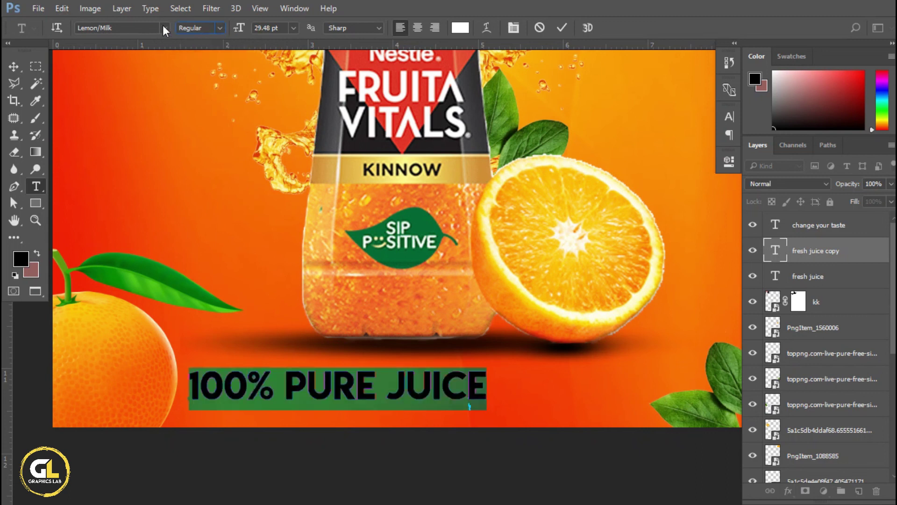
{"action": "left_click", "coordinate": [145, 27]}
{"action": "type", "text": "fut"}
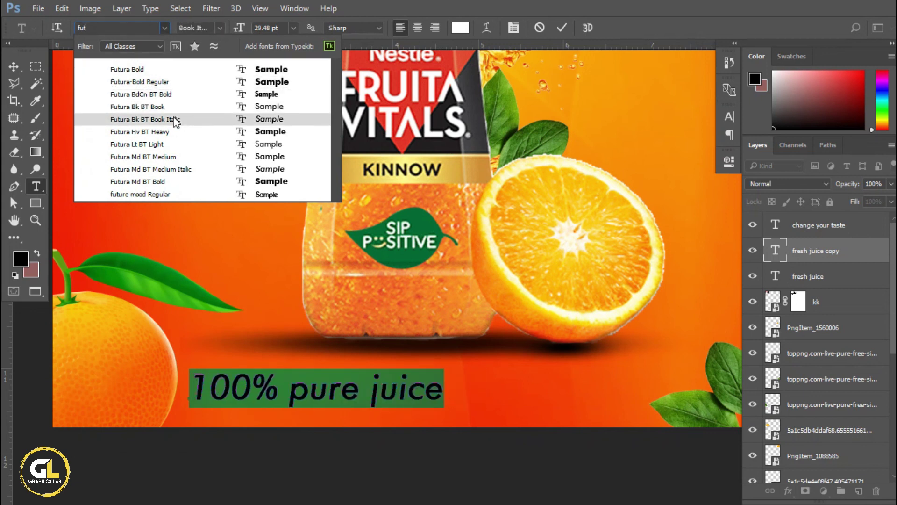
{"action": "left_click", "coordinate": [179, 157]}
Retype the words as 'PURE JUICE' in capitals and commit the line at 25.48 pt.
{"action": "left_click", "coordinate": [311, 390]}
{"action": "left_click_drag", "start_coordinate": [296, 391], "coordinate": [394, 391]}
{"action": "left_click_drag", "start_coordinate": [469, 394], "coordinate": [491, 396]}
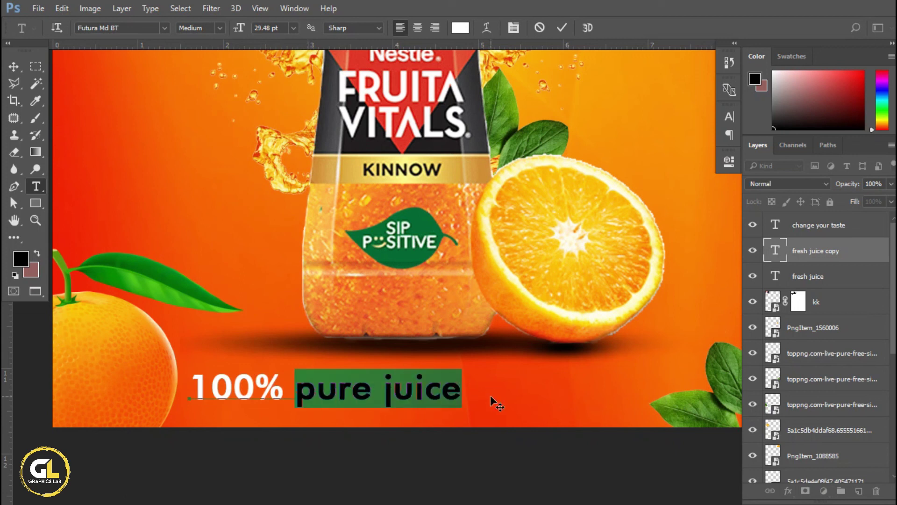
{"action": "type", "text": "PURE JUICE"}
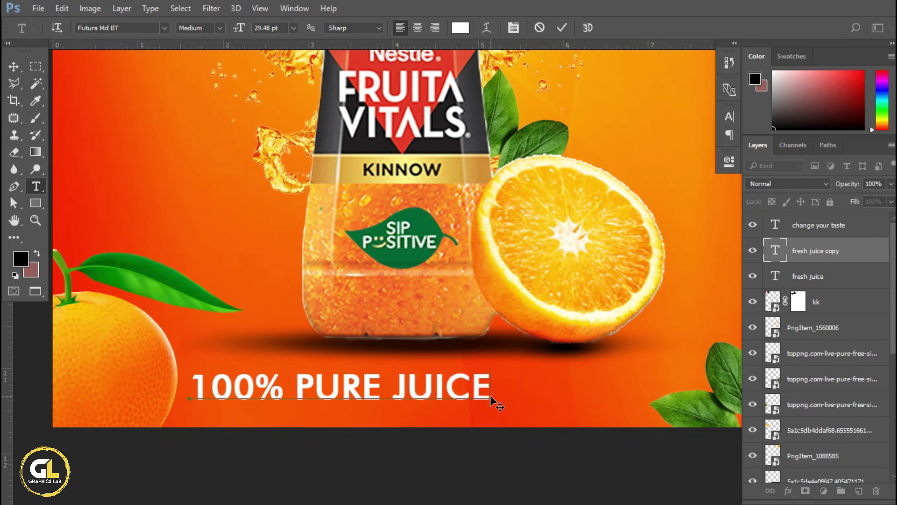
{"action": "left_click_drag", "start_coordinate": [489, 394], "coordinate": [189, 393]}
{"action": "left_click", "coordinate": [263, 28]}
{"action": "scroll", "coordinate": [263, 28], "scroll_direction": "down", "scroll_amount": 1}
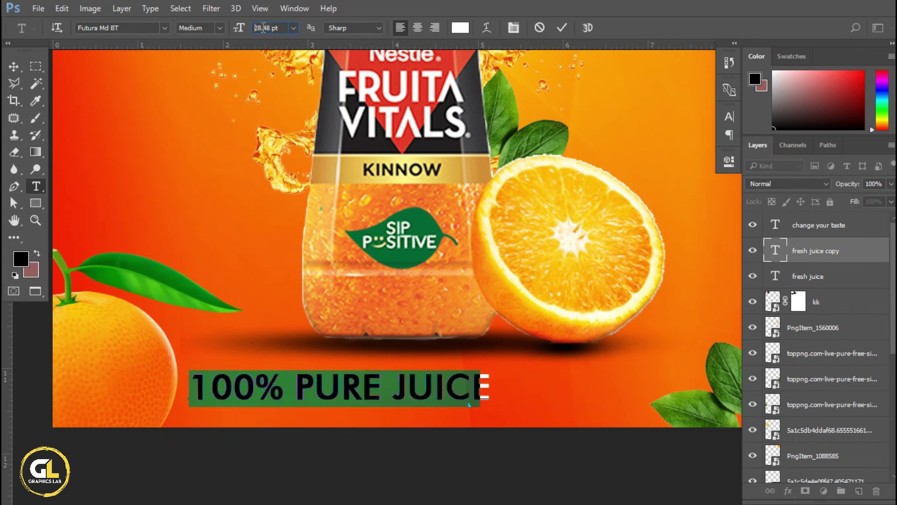
{"action": "scroll", "coordinate": [263, 28], "scroll_direction": "down", "scroll_amount": 3}
{"action": "left_click", "coordinate": [562, 28]}
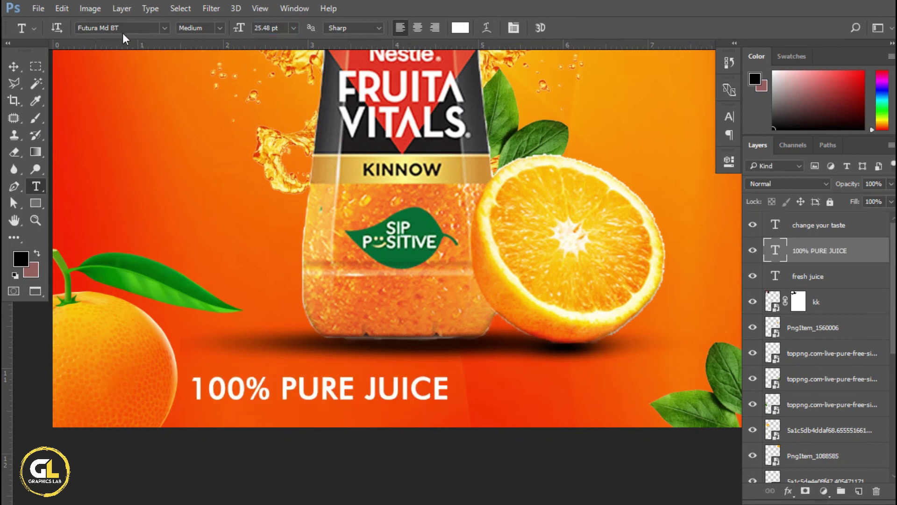
{"action": "left_click", "coordinate": [14, 66]}
Move the footer text toward the centre and nudge it into place with arrow keys.
{"action": "left_click_drag", "start_coordinate": [344, 386], "coordinate": [439, 378]}
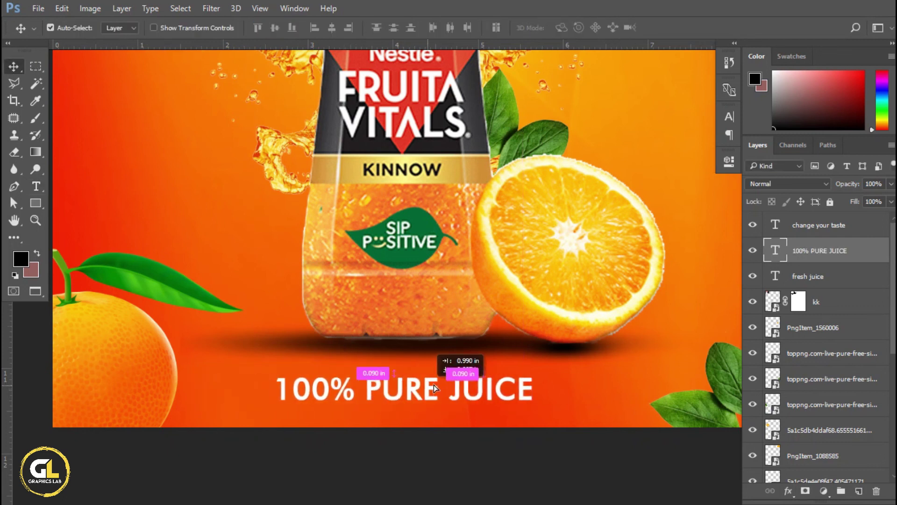
{"action": "key", "text": "ctrl+minus"}
{"action": "key", "text": "ctrl+minus"}
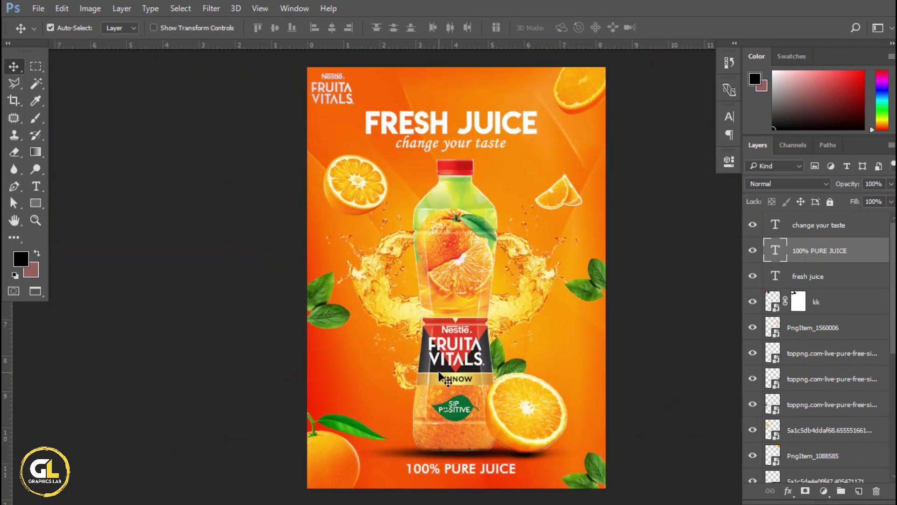
{"action": "key", "text": "shift+Left"}
{"action": "key", "text": "shift+Left"}
{"action": "key", "text": "shift+Left"}
{"action": "key", "text": "shift+Left"}
{"action": "key", "text": "Up"}
{"action": "key", "text": "Up"}
{"action": "key", "text": "Up"}
{"action": "key", "text": "Left"}
{"action": "key", "text": "Left"}
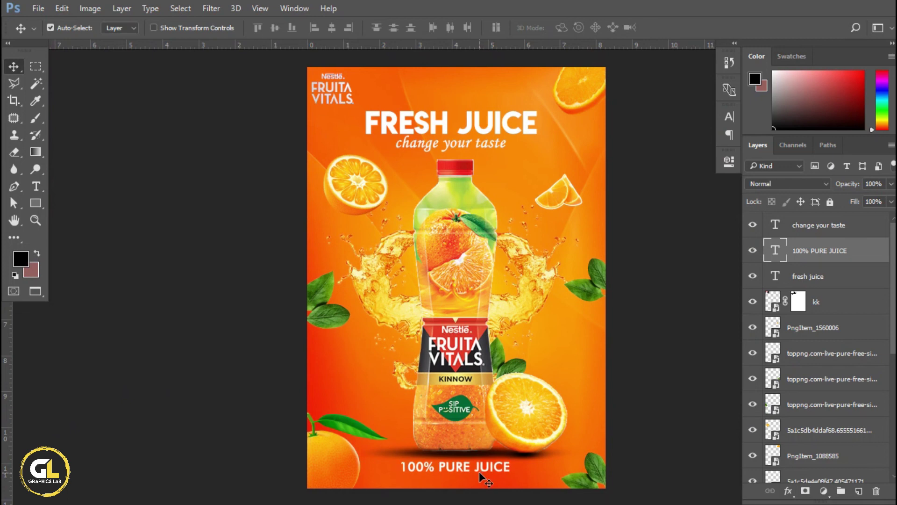
Reduce the footer to 20.48 pt, commit, and nudge it right to centre it.
{"action": "double_click", "coordinate": [486, 468]}
{"action": "left_click", "coordinate": [265, 28]}
{"action": "key", "text": "Down"}
{"action": "key", "text": "Down"}
{"action": "key", "text": "Down"}
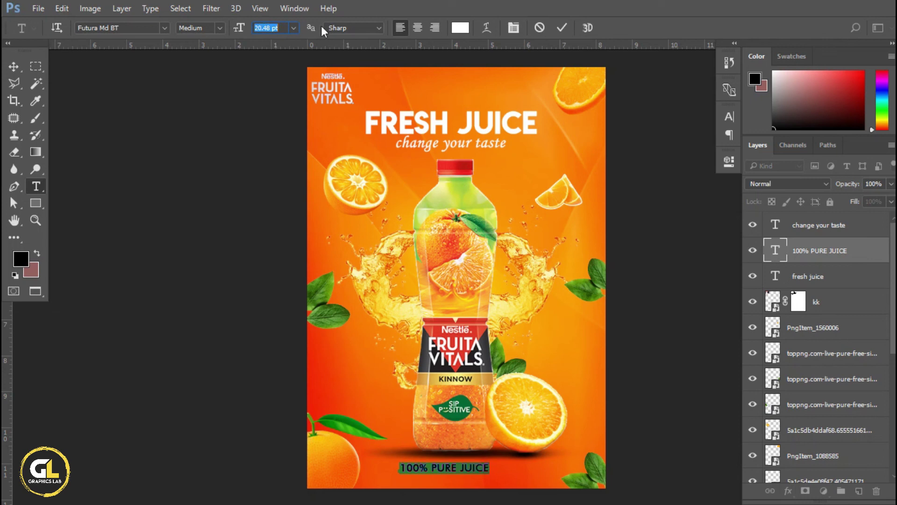
{"action": "left_click", "coordinate": [562, 28]}
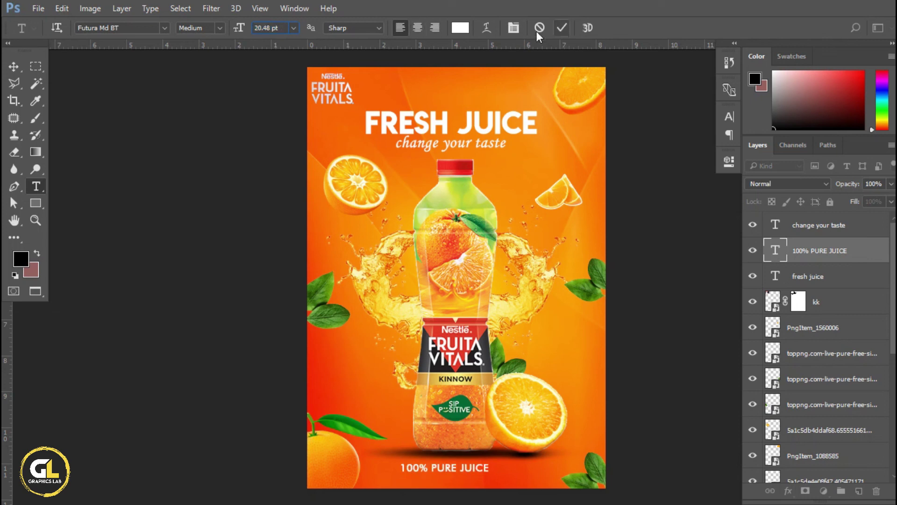
{"action": "left_click", "coordinate": [13, 66]}
{"action": "key", "text": "Right"}
{"action": "key", "text": "Right"}
{"action": "key", "text": "Right"}
{"action": "key", "text": "Right"}
{"action": "key", "text": "Right"}
{"action": "key", "text": "Right"}
{"action": "key", "text": "Right"}
{"action": "key", "text": "Right"}
{"action": "key", "text": "Right"}
{"action": "key", "text": "Right"}
{"action": "key", "text": "Right"}
{"action": "key", "text": "Right"}
{"action": "key", "text": "Right"}
{"action": "key", "text": "Right"}
{"action": "key", "text": "Right"}
{"action": "key", "text": "Right"}
{"action": "key", "text": "Right"}
{"action": "key", "text": "Right"}
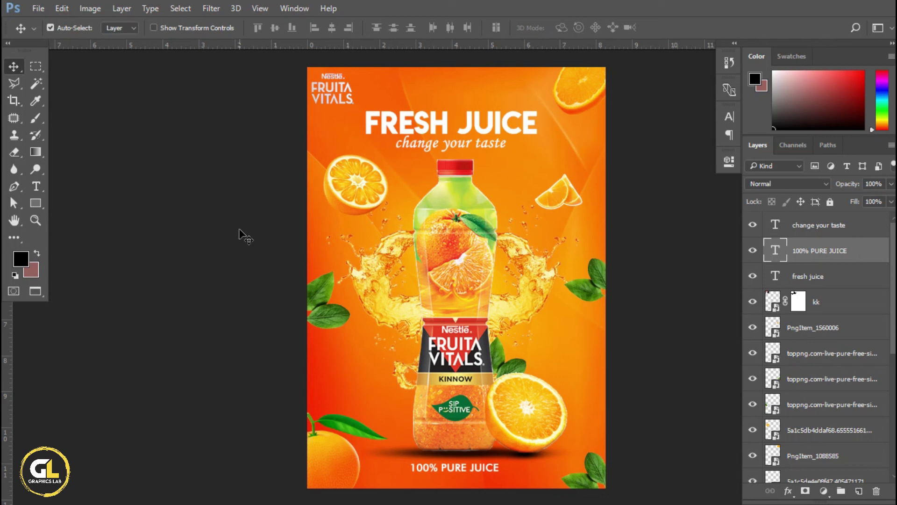
Drag the pngegg juice splash behind the bottle slightly, then deselect it.
{"action": "left_click_drag", "start_coordinate": [388, 303], "coordinate": [379, 315]}
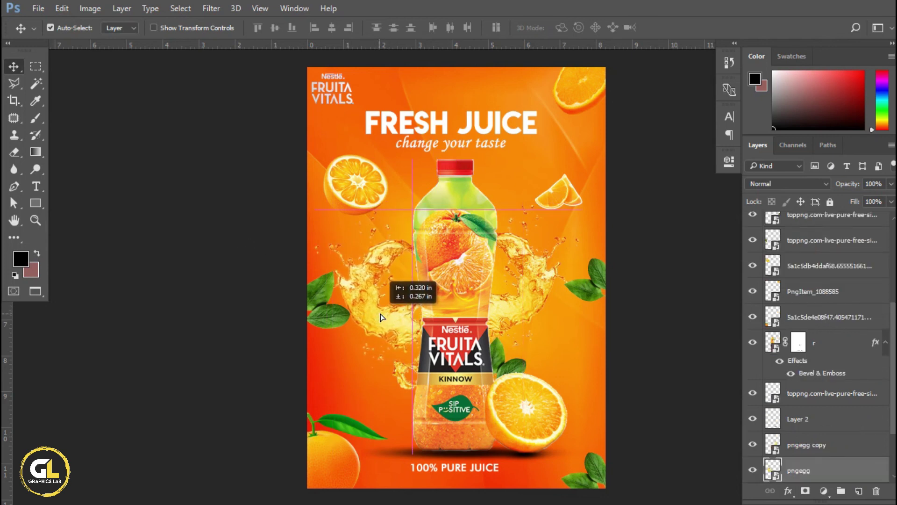
{"action": "left_click_drag", "start_coordinate": [379, 314], "coordinate": [385, 309]}
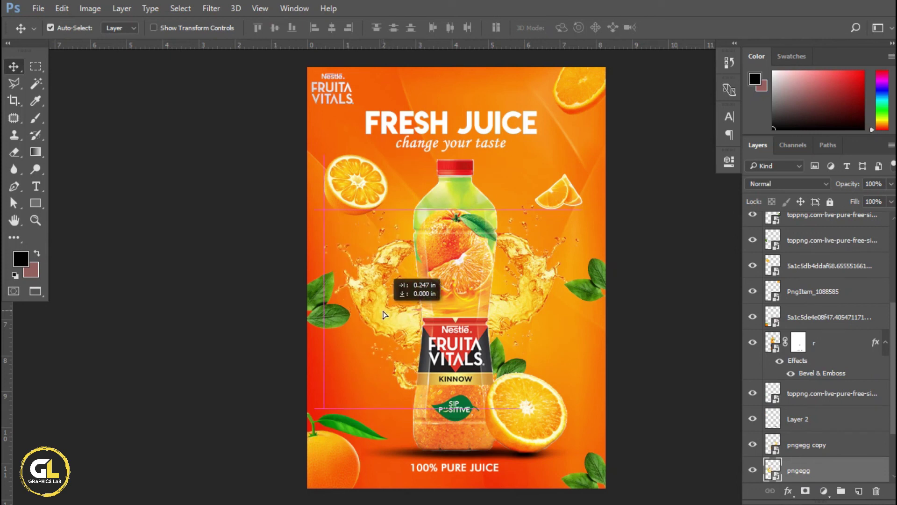
{"action": "left_click", "coordinate": [670, 268]}
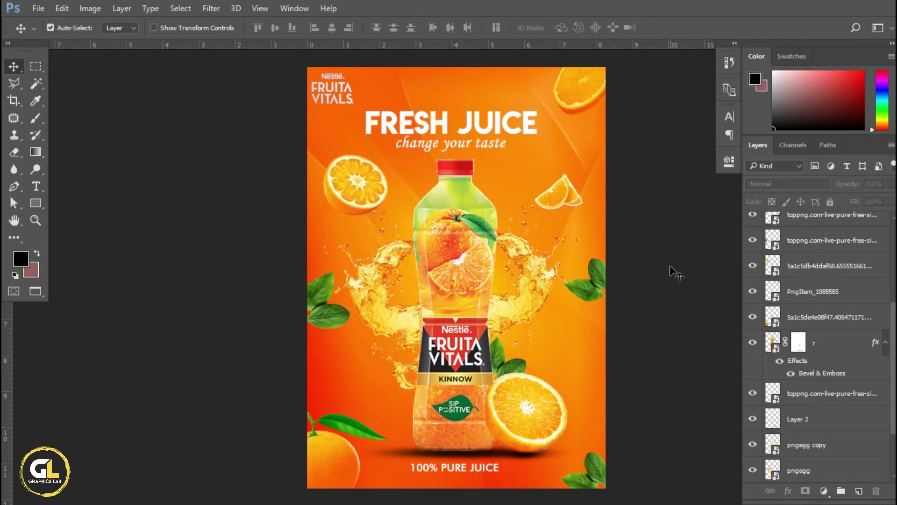